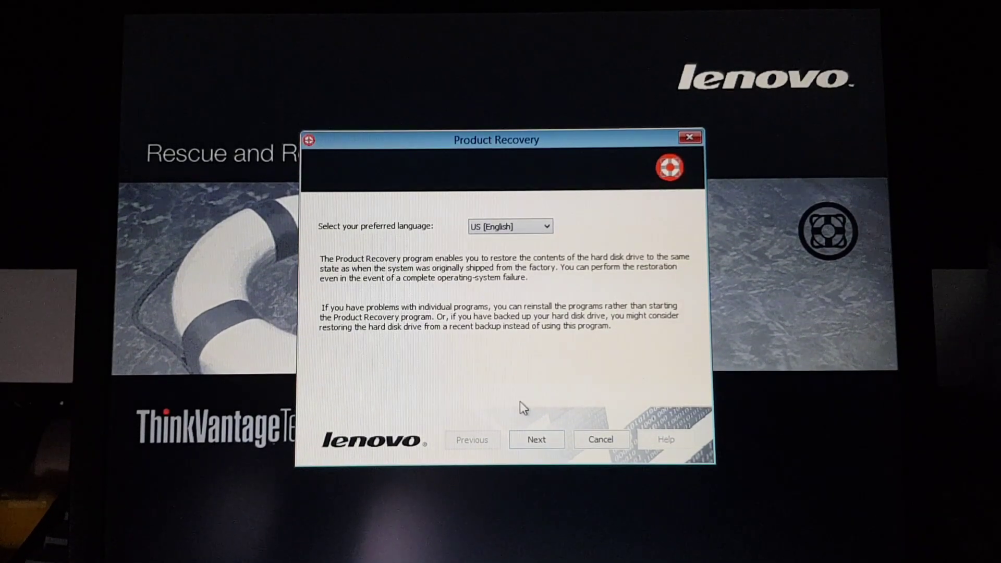
Step: Keep US English, accept the recovery terms and start the factory software restoration
click(539, 442)
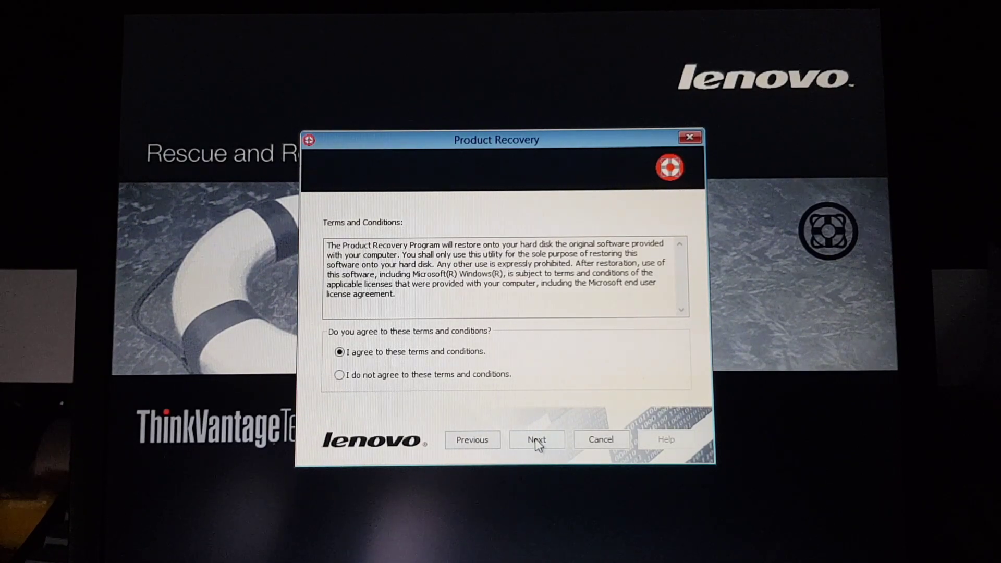
click(537, 440)
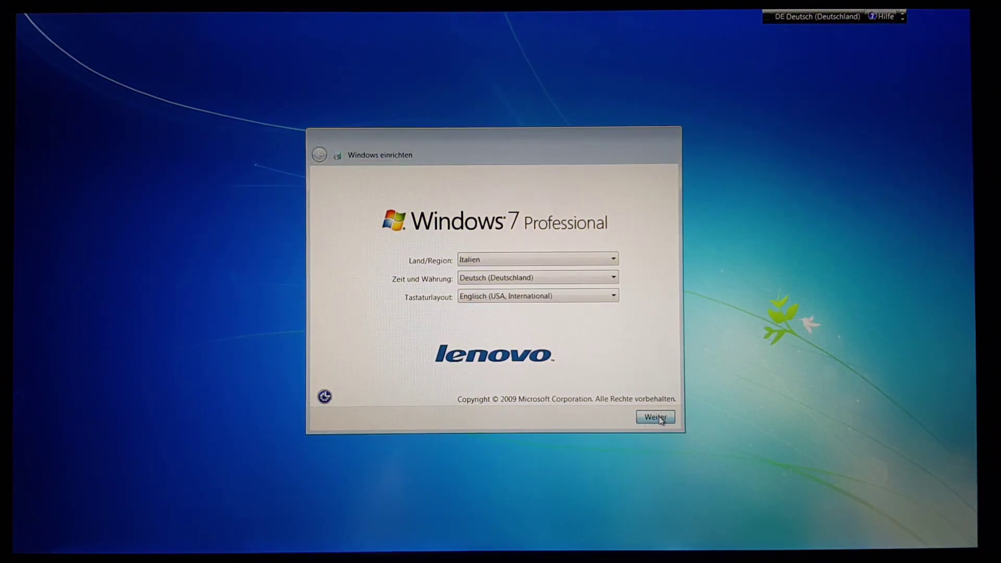
Step: Accept the setup defaults and license, choose important updates only, and confirm the time
click(656, 416)
click(655, 417)
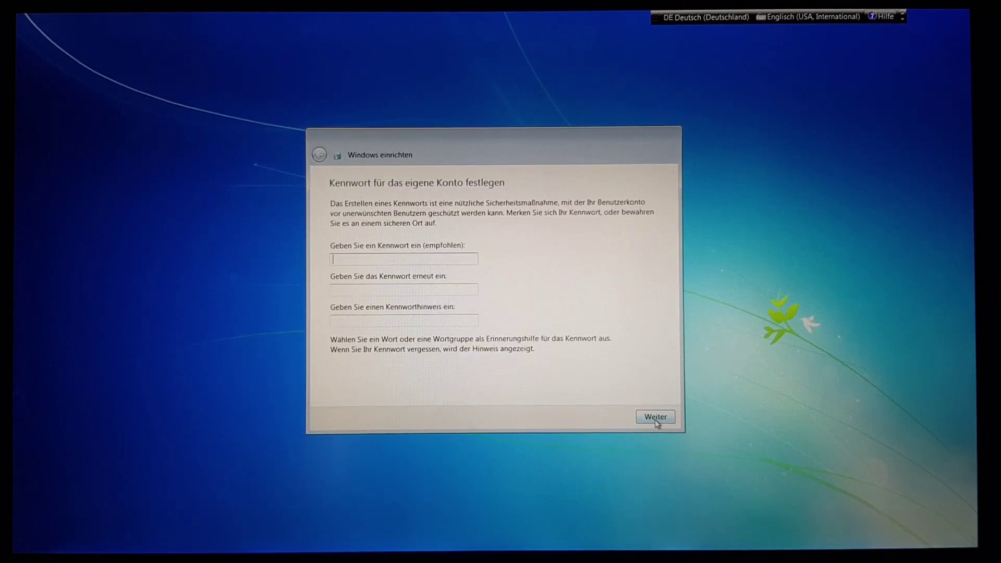
click(655, 417)
click(656, 417)
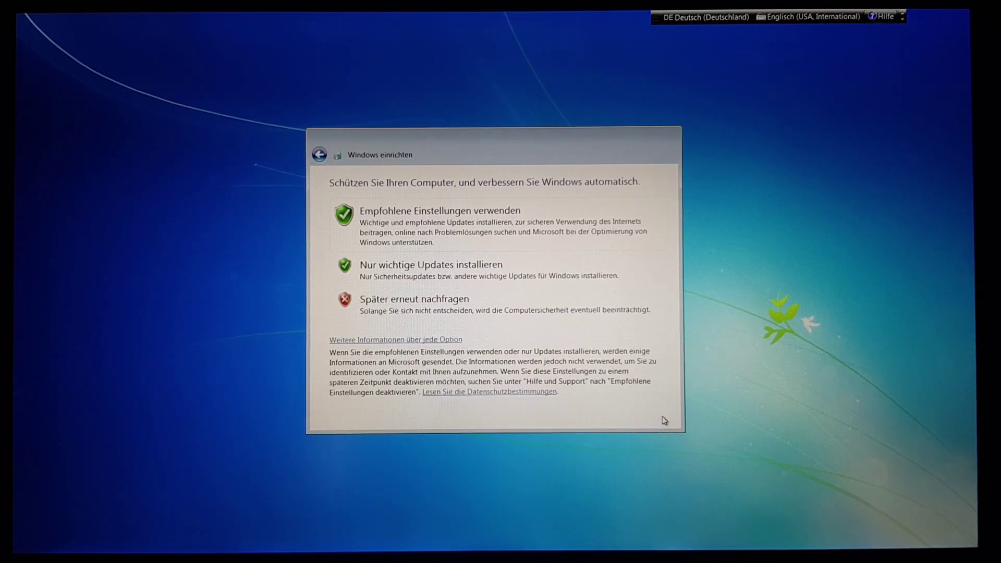
click(533, 274)
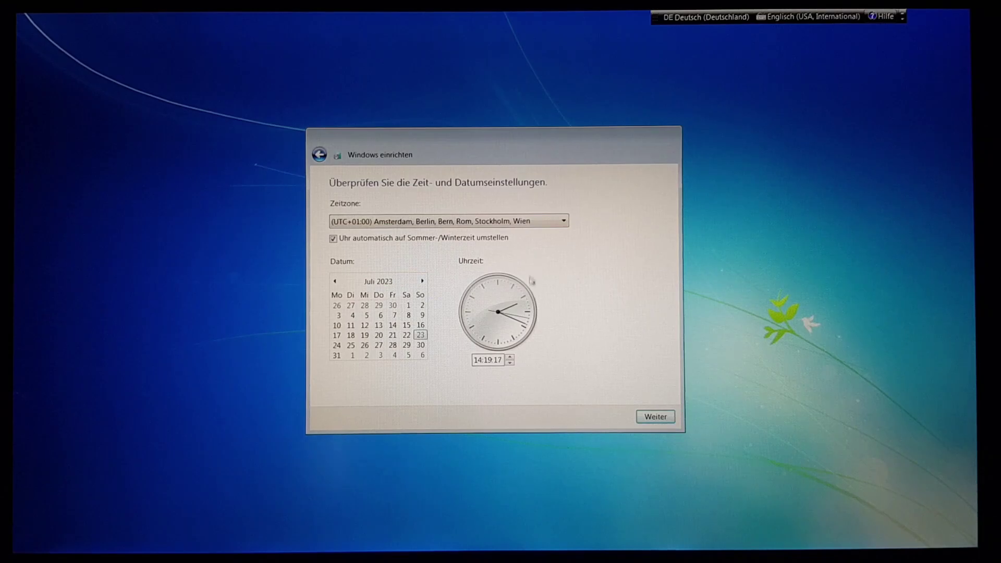
click(476, 361)
key(Return)
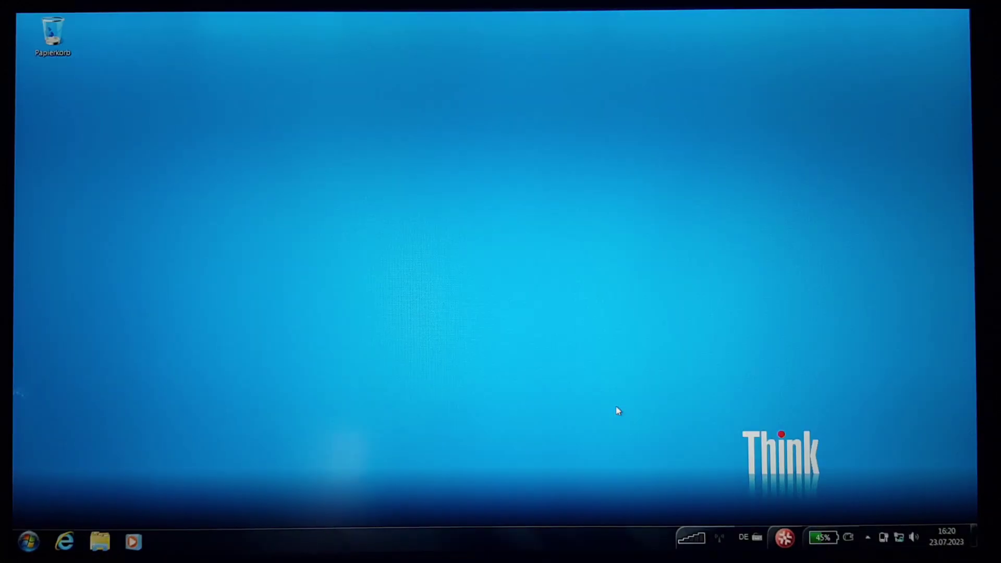
Step: Expand the Synaptics TouchPad crash details and close the crashed program
key(super)
key(super)
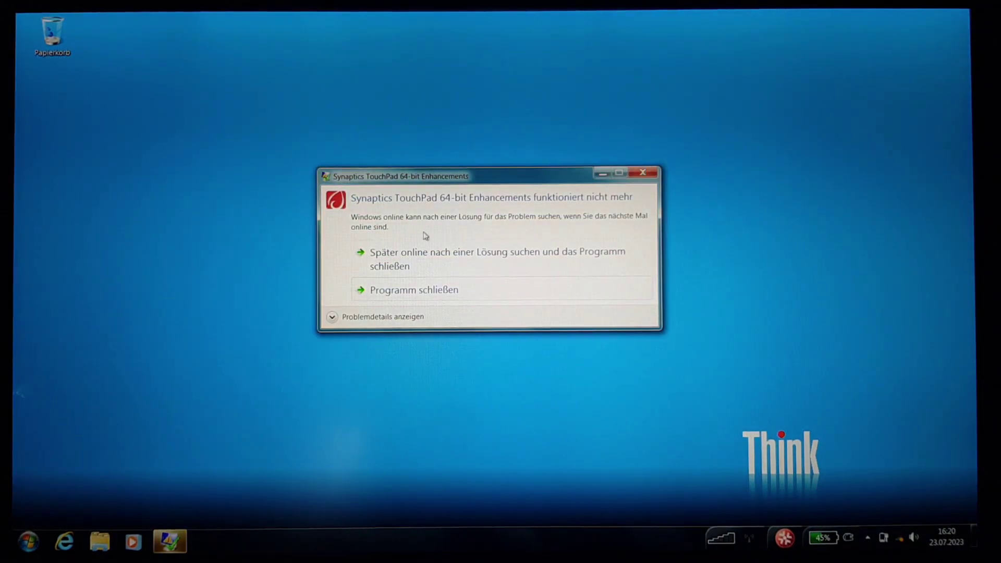
click(344, 316)
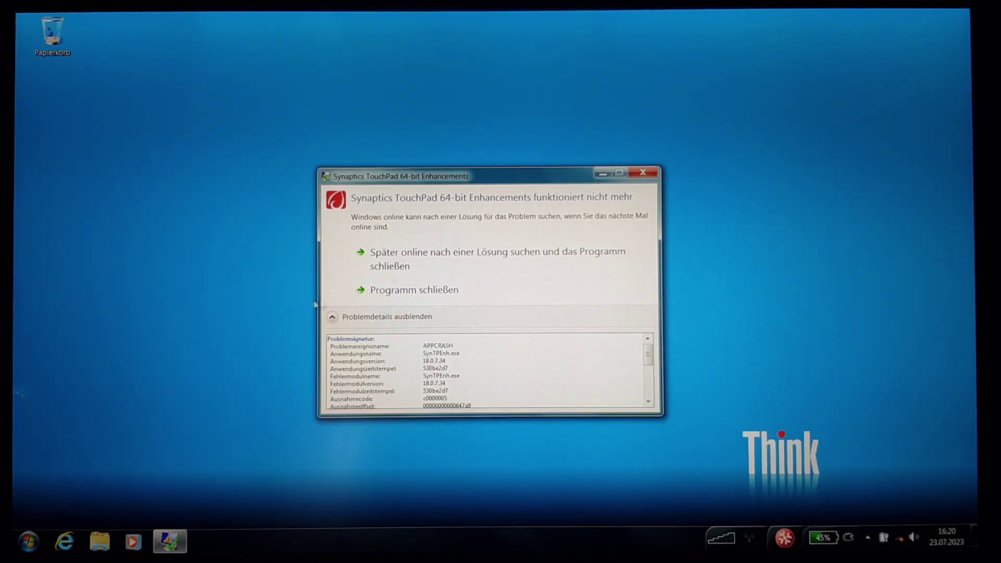
click(414, 289)
Step: Review the 5,2 performance rating and detailed hardware info, then close both windows
key(super)
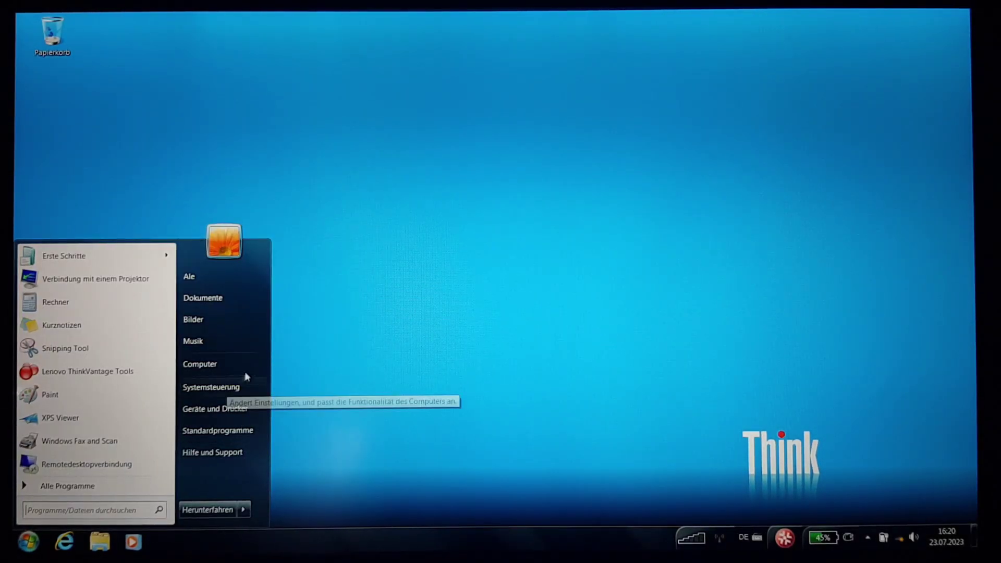
click(245, 369)
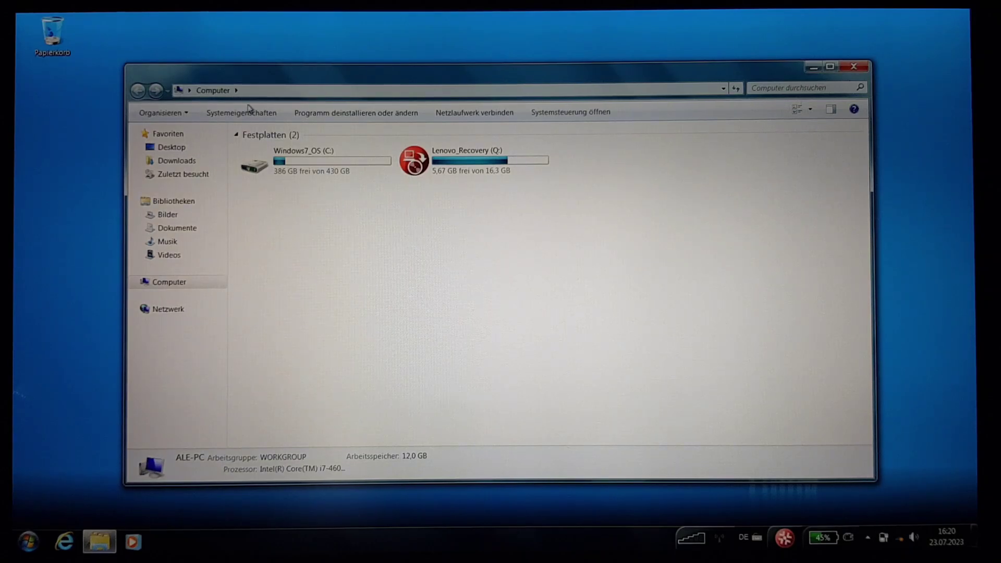
click(242, 112)
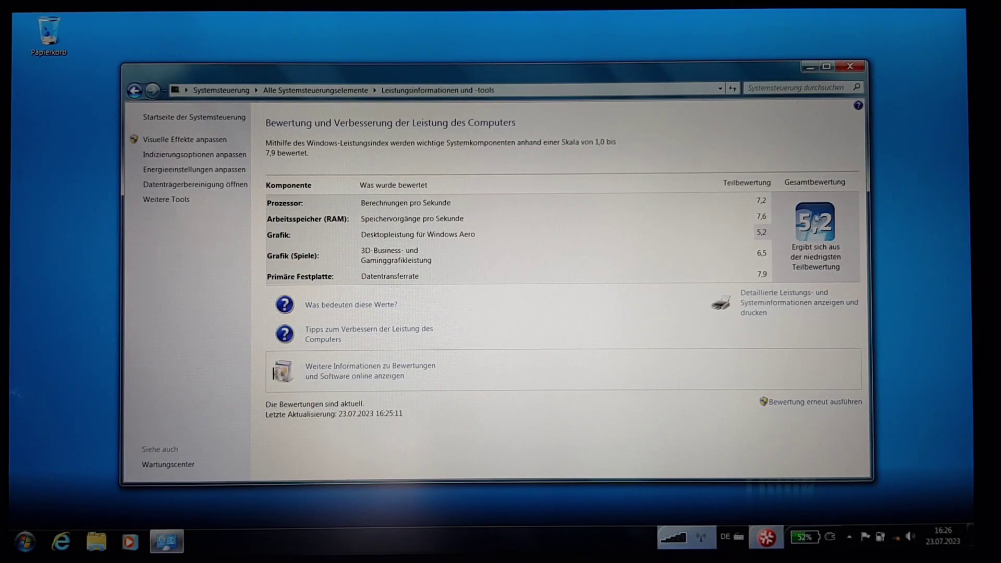
click(765, 307)
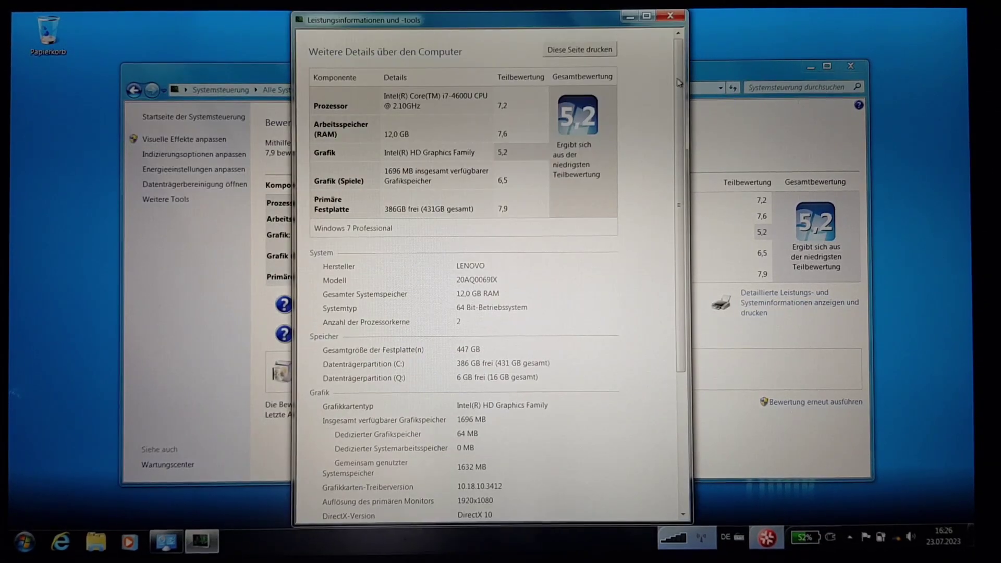
scroll(547, 235, down, 8)
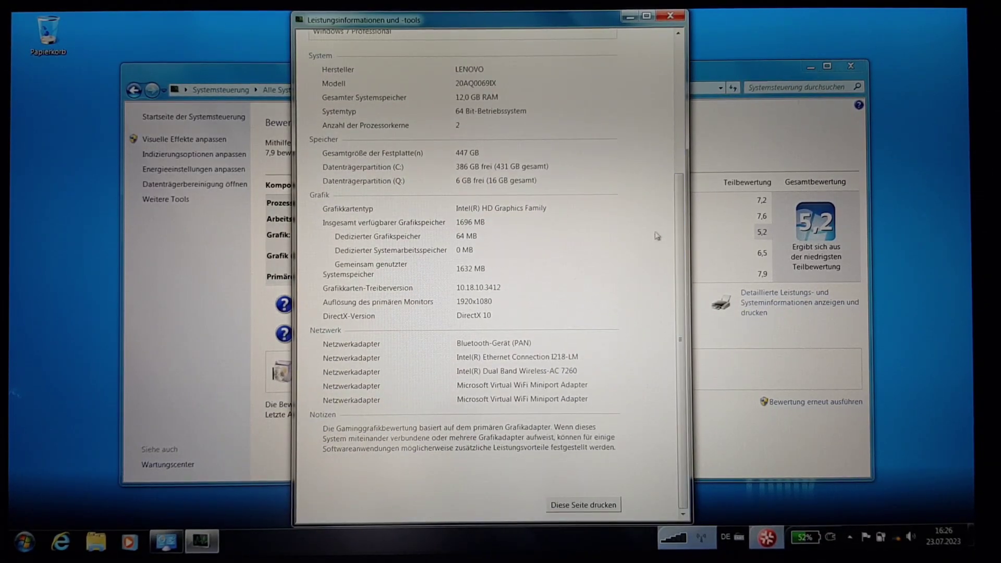
click(670, 17)
click(851, 66)
Step: Open and close the Getting Started window
click(24, 541)
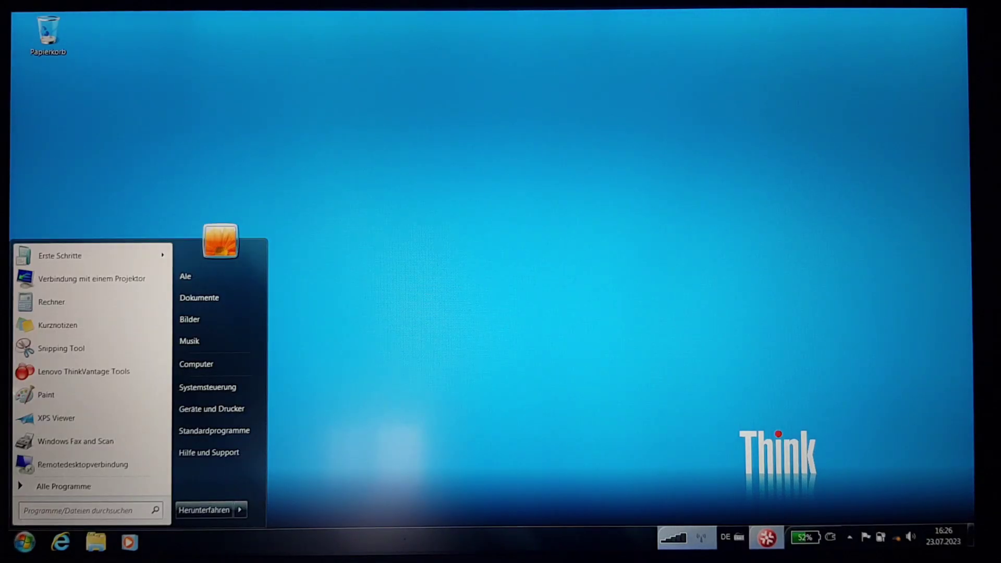
click(60, 256)
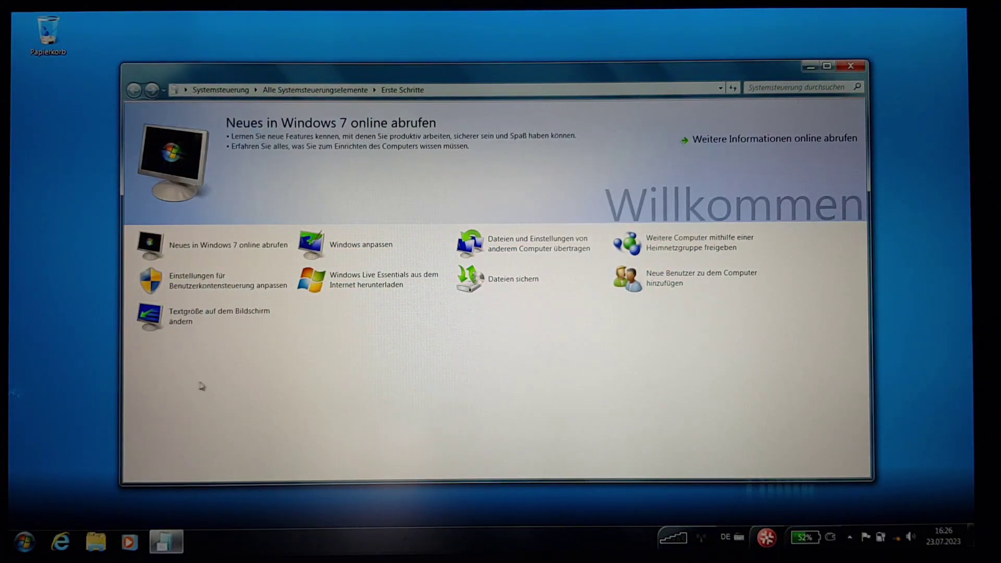
click(858, 67)
key(super)
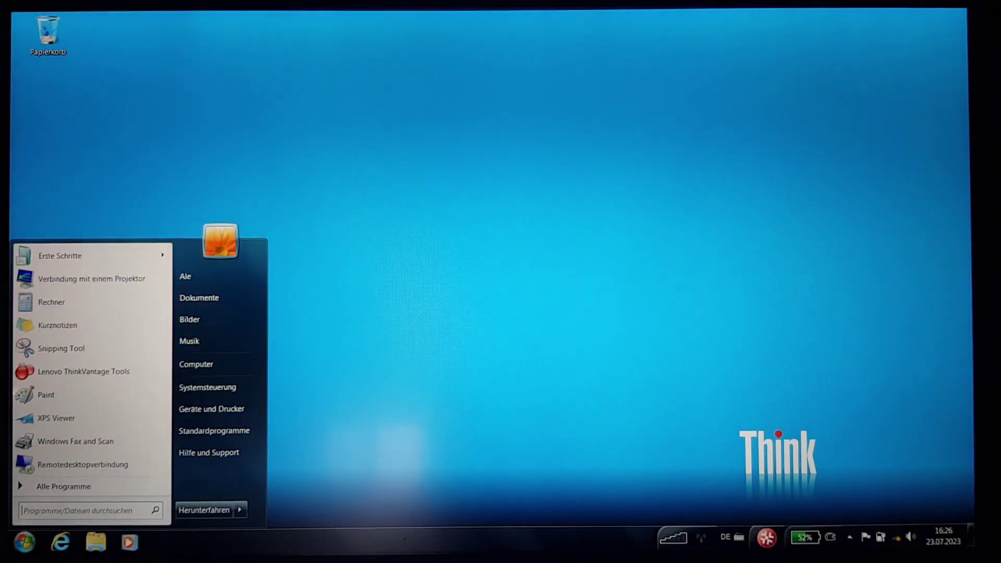
Step: Launch Intel WiDi from ThinkVantage Tools, accept its license, and close it
click(61, 380)
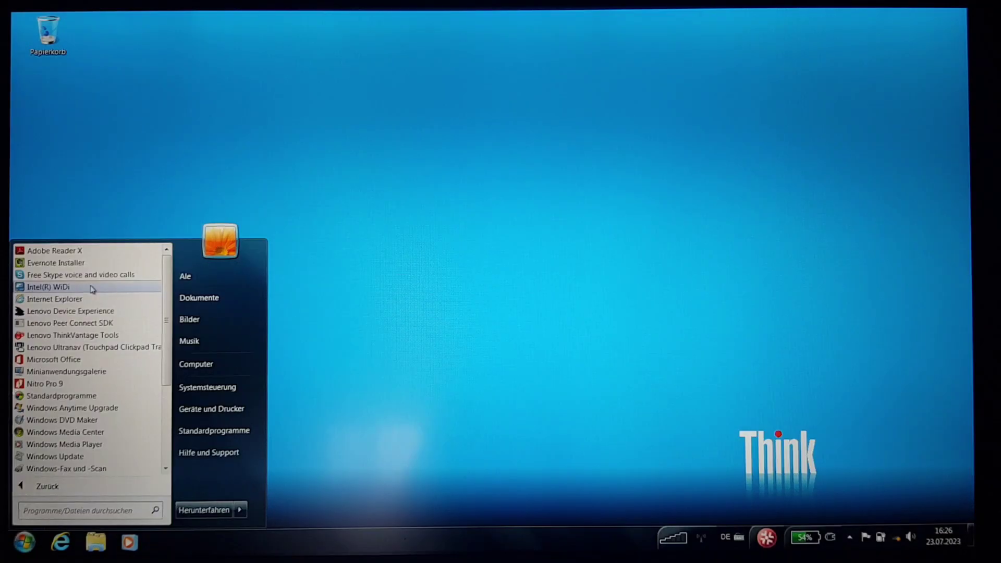
click(89, 286)
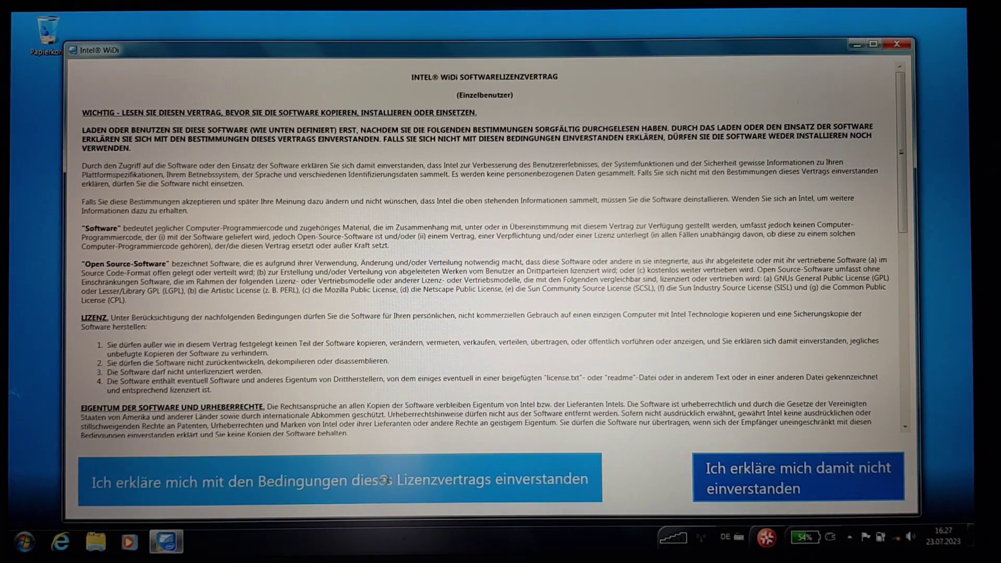
click(386, 485)
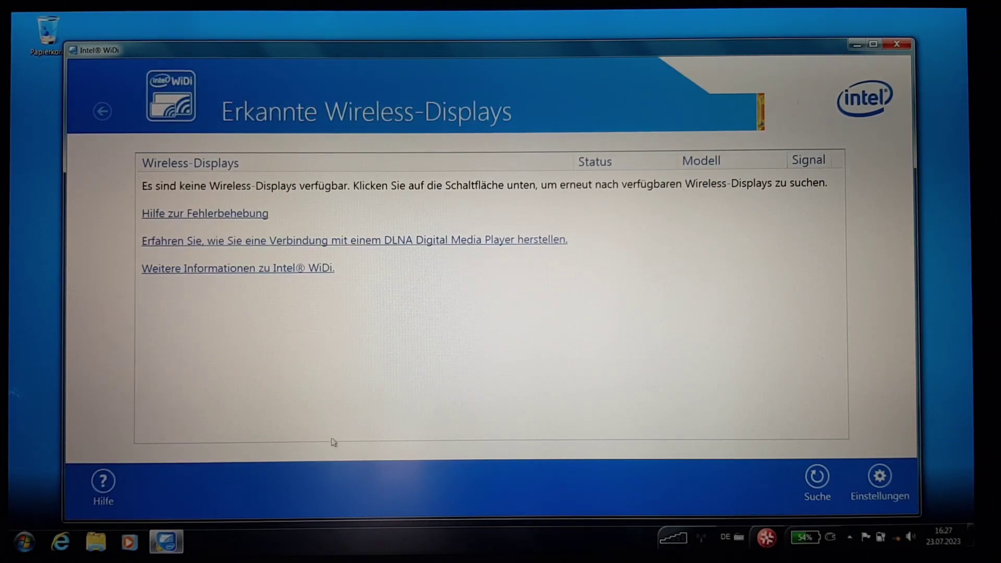
click(895, 44)
Step: Open the ThinkPad T540p/W540 user guide full screen, then close it
click(119, 314)
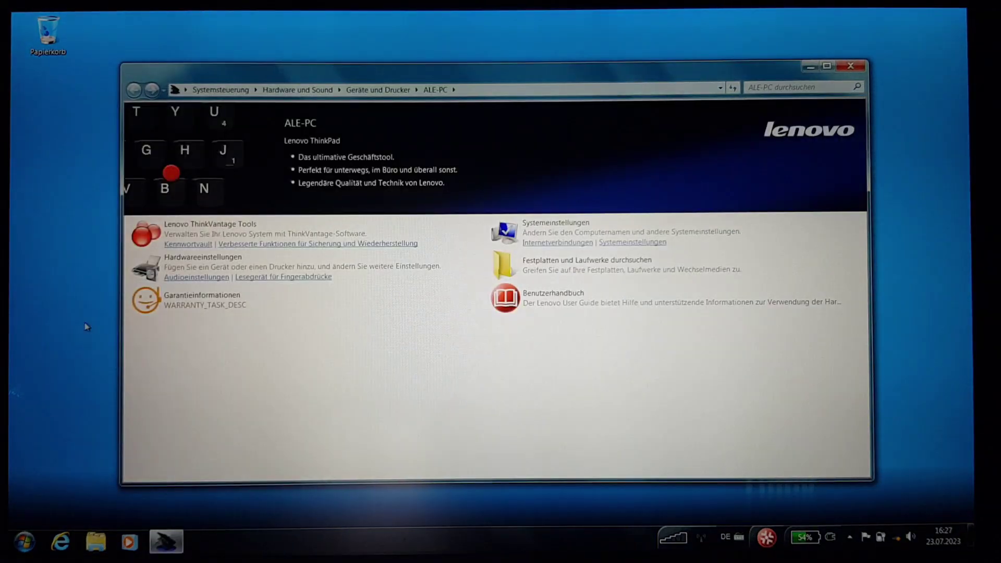
click(547, 298)
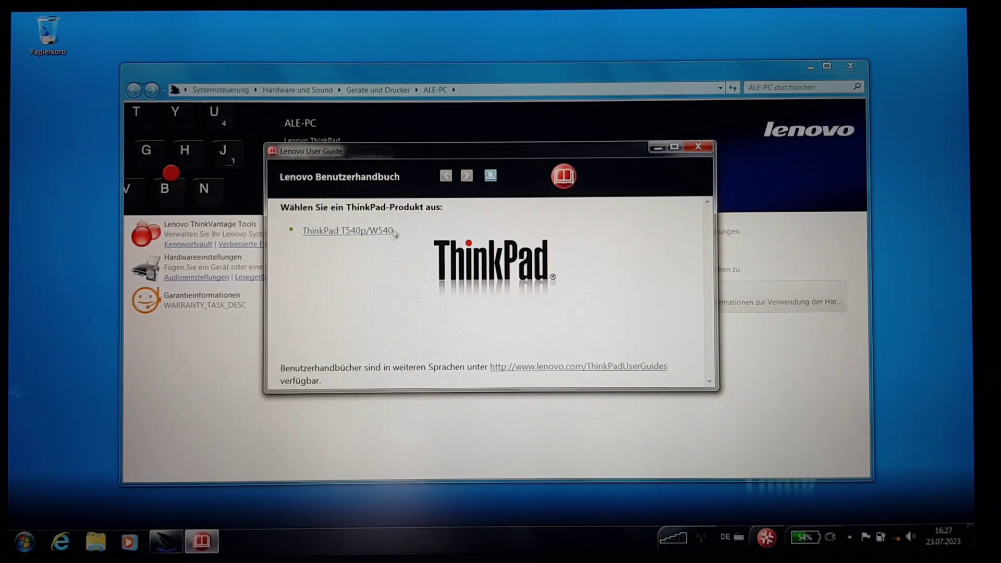
click(368, 230)
double_click(429, 151)
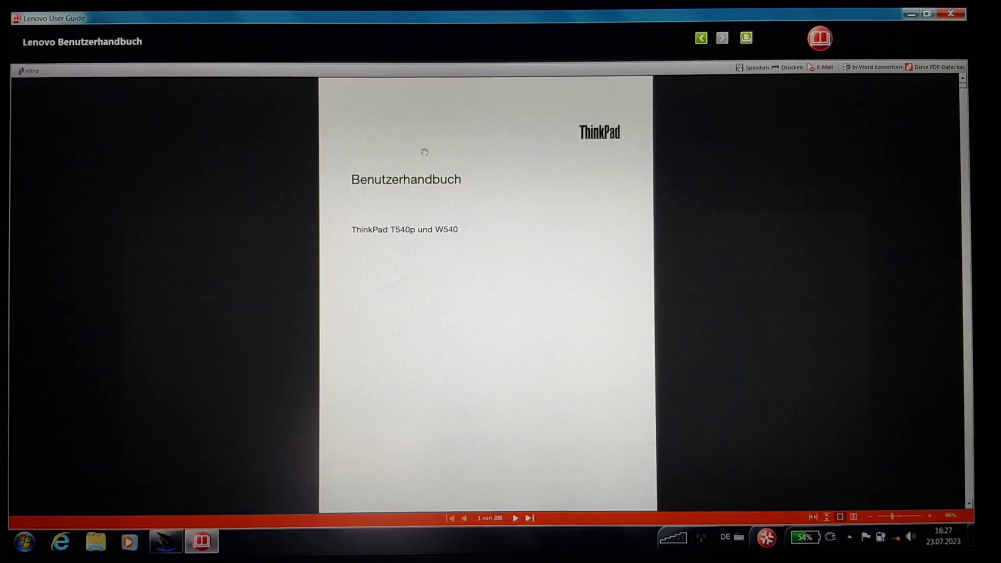
scroll(454, 233, down, 5)
scroll(453, 232, down, 5)
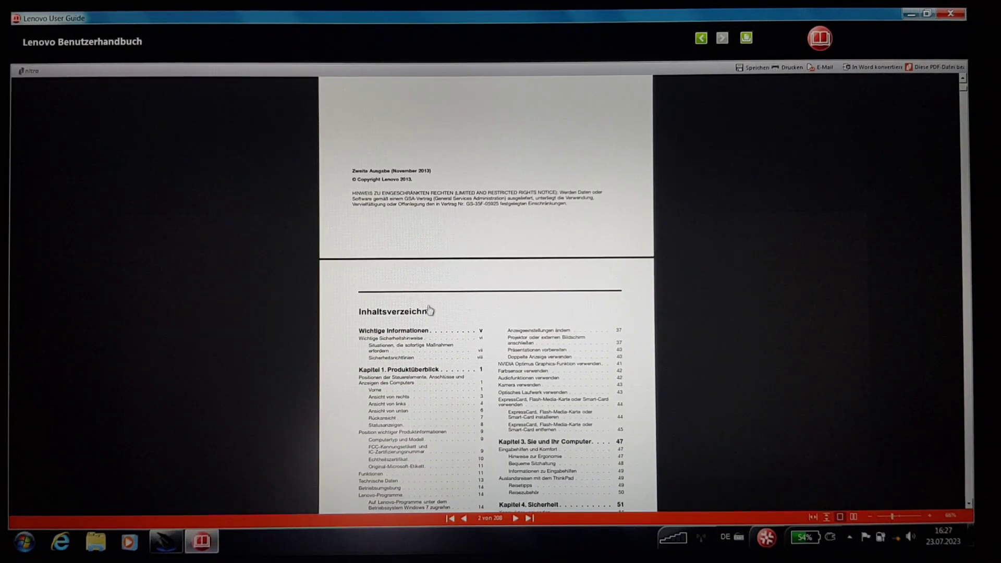
scroll(454, 233, down, 5)
click(951, 13)
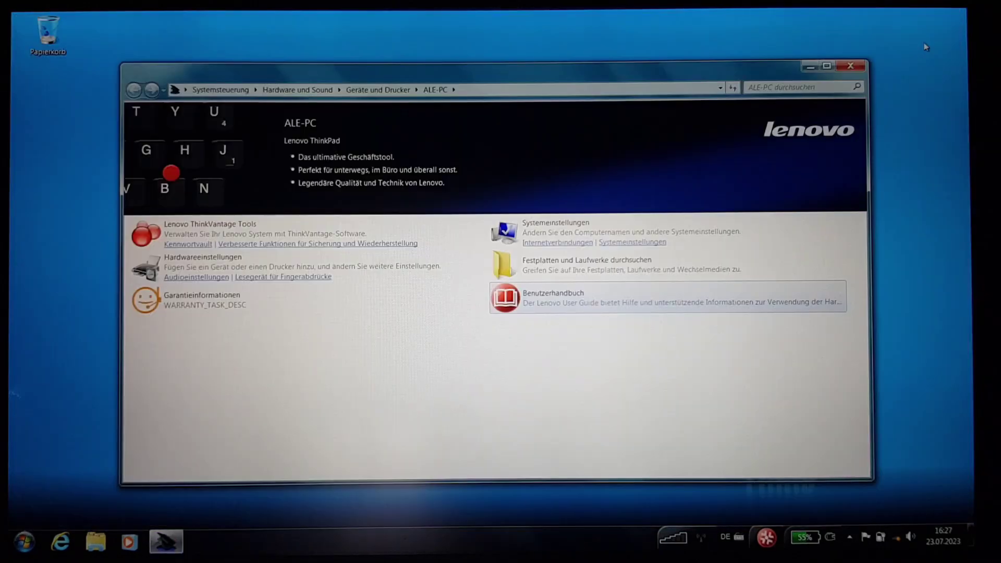
Step: Try the Office 365 free trial, dismiss the connection error, and close Office
click(850, 66)
click(24, 542)
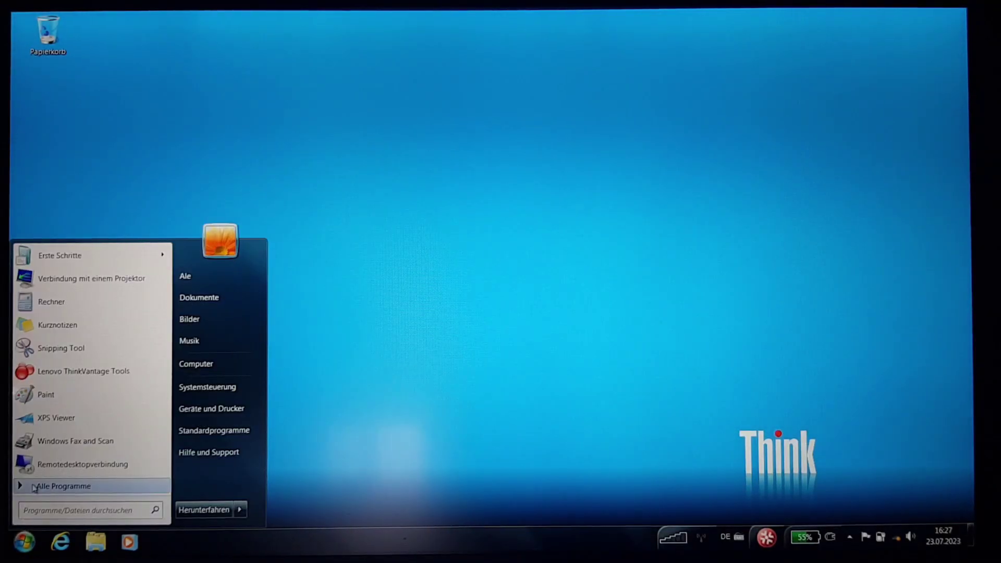
click(55, 485)
click(53, 358)
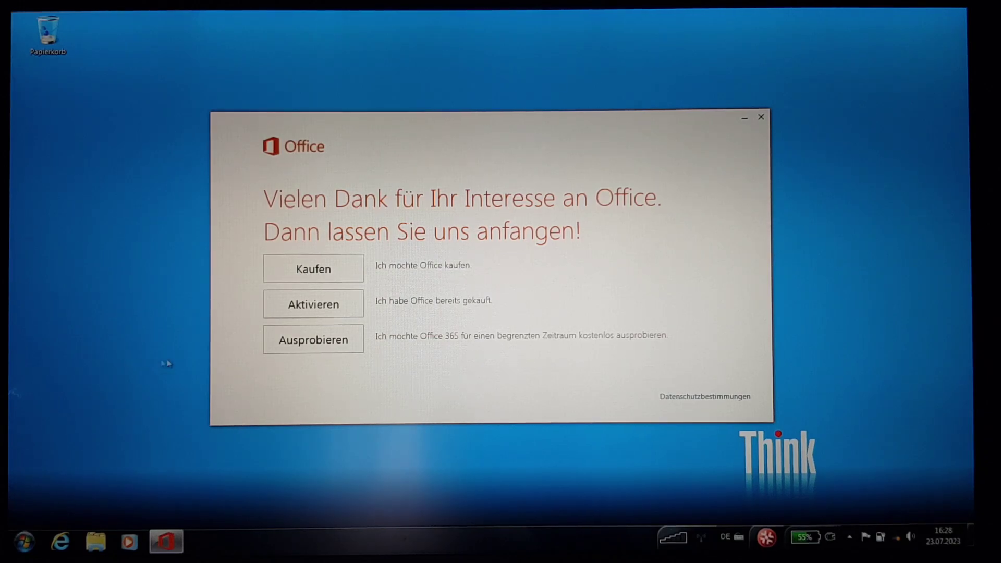
click(314, 339)
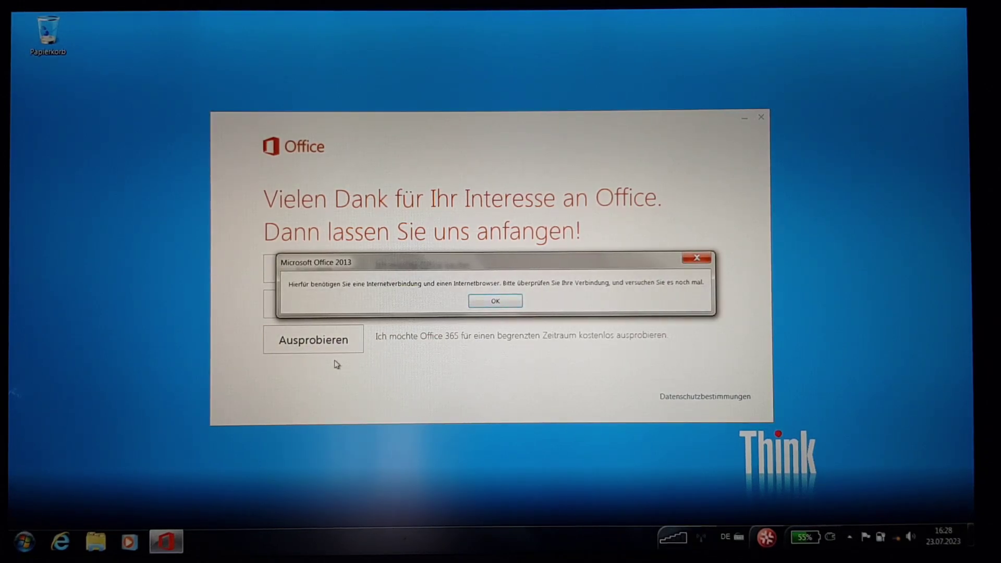
click(516, 305)
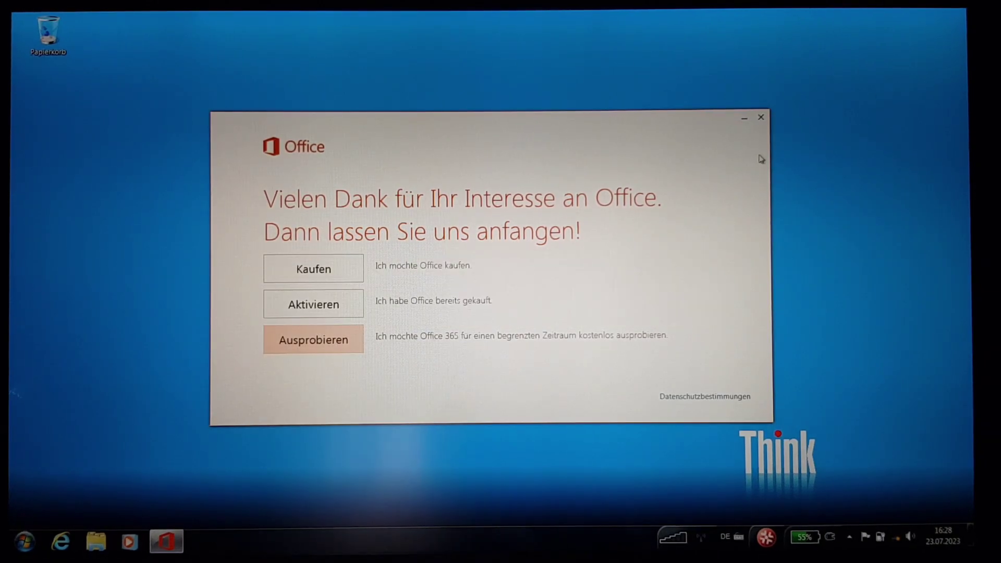
click(760, 117)
Step: Expand the Dolby folder in All Programs and open a Dolby program
key(super)
click(65, 485)
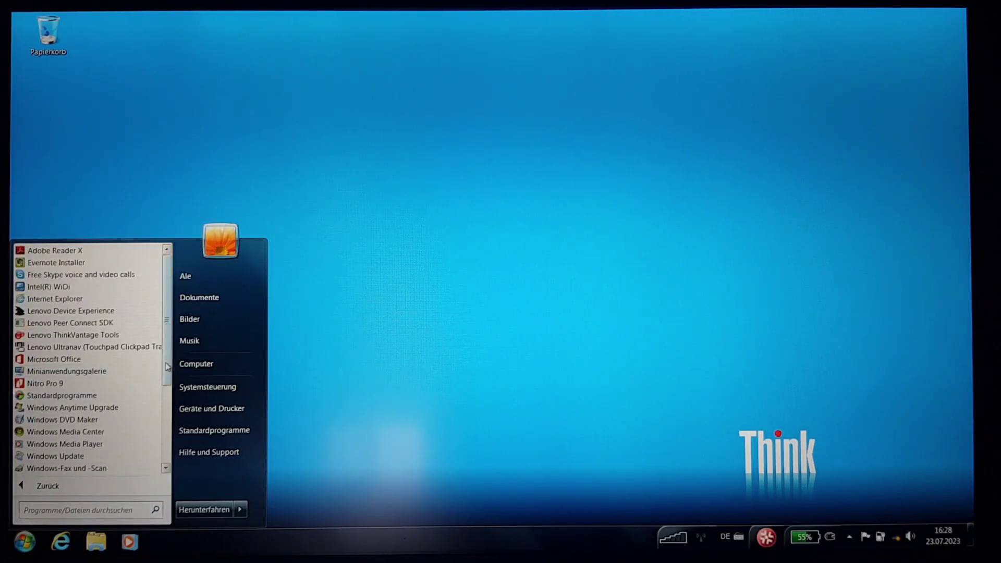
scroll(93, 360, down, 3)
scroll(94, 359, up, 3)
scroll(168, 367, down, 3)
scroll(141, 368, down, 3)
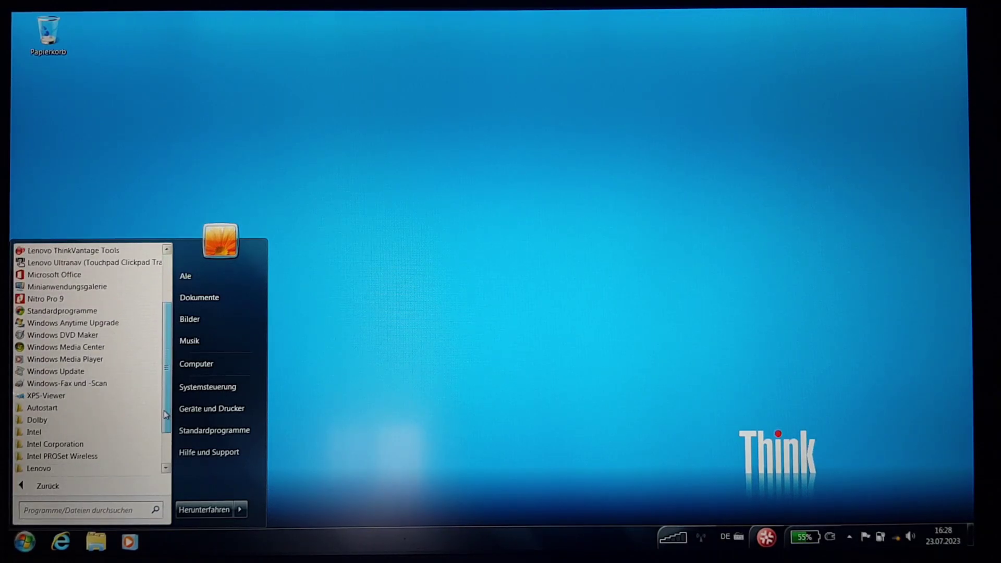
scroll(117, 375, down, 2)
click(94, 371)
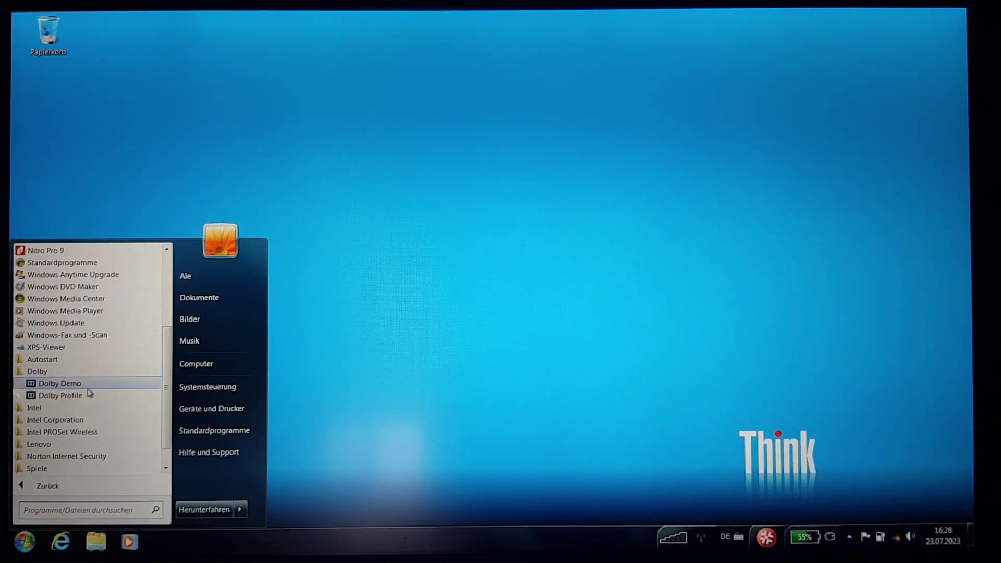
click(88, 396)
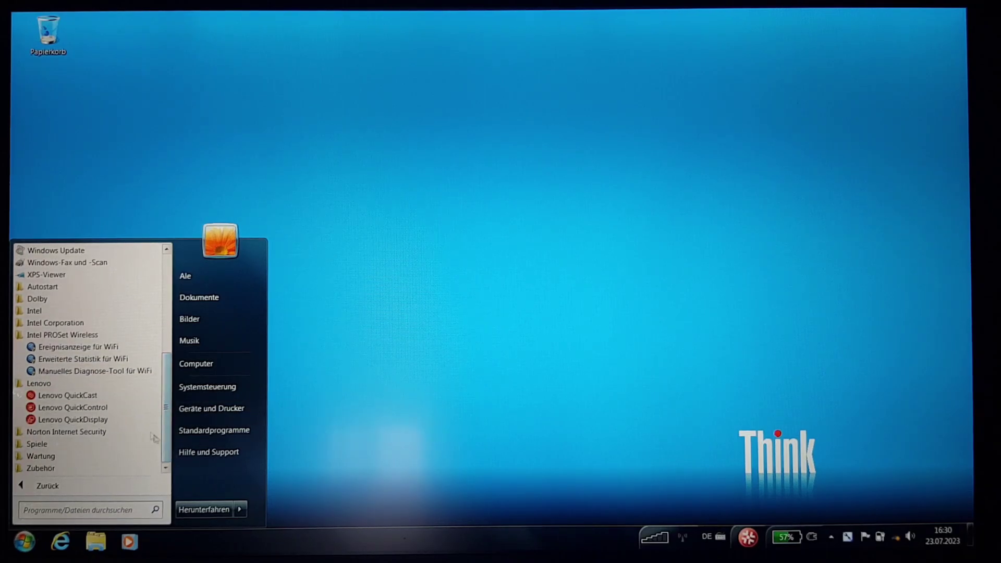
Step: Try QuickCast and QuickControl, decline the feedback prompts, then close QuickDisplay
click(110, 402)
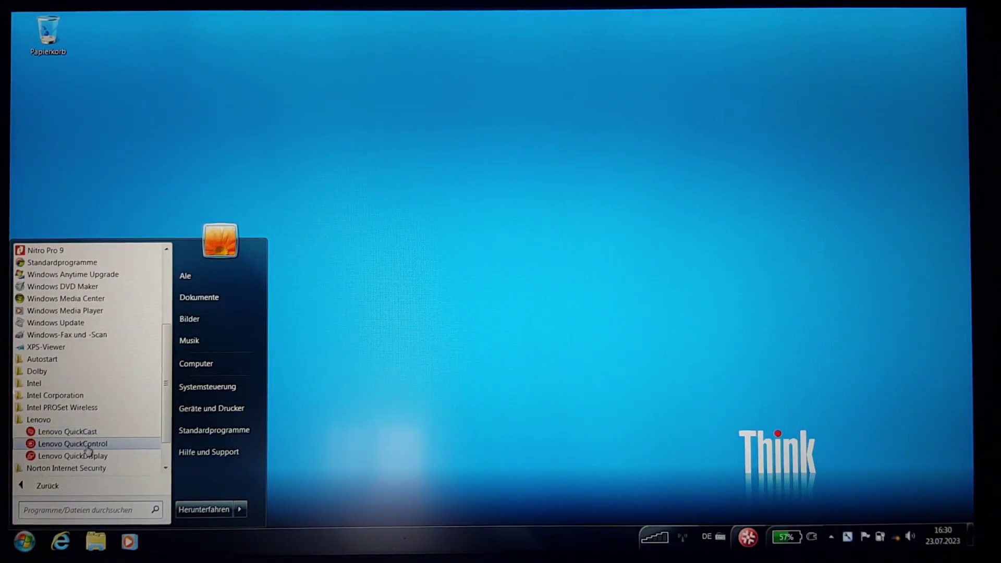
click(87, 447)
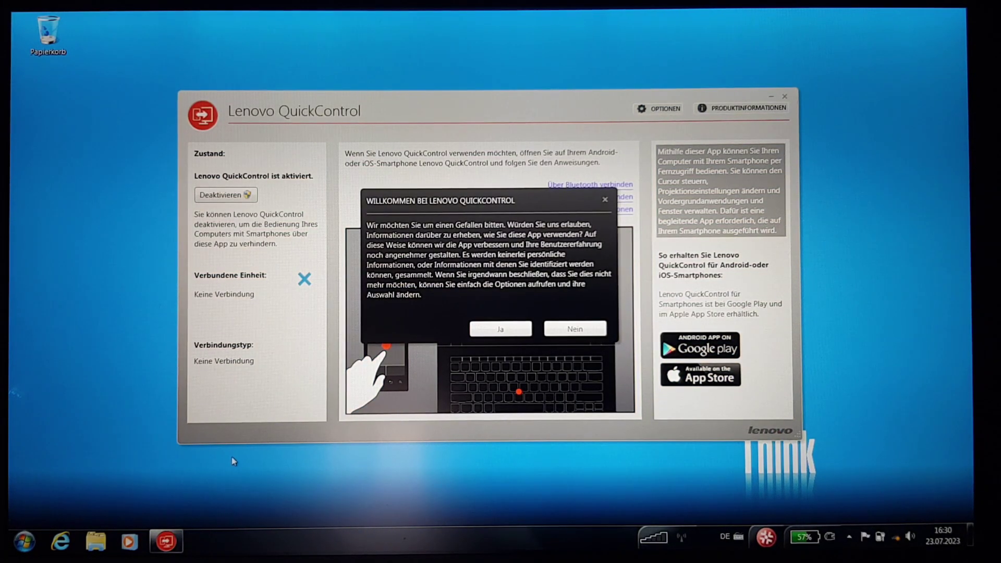
click(501, 329)
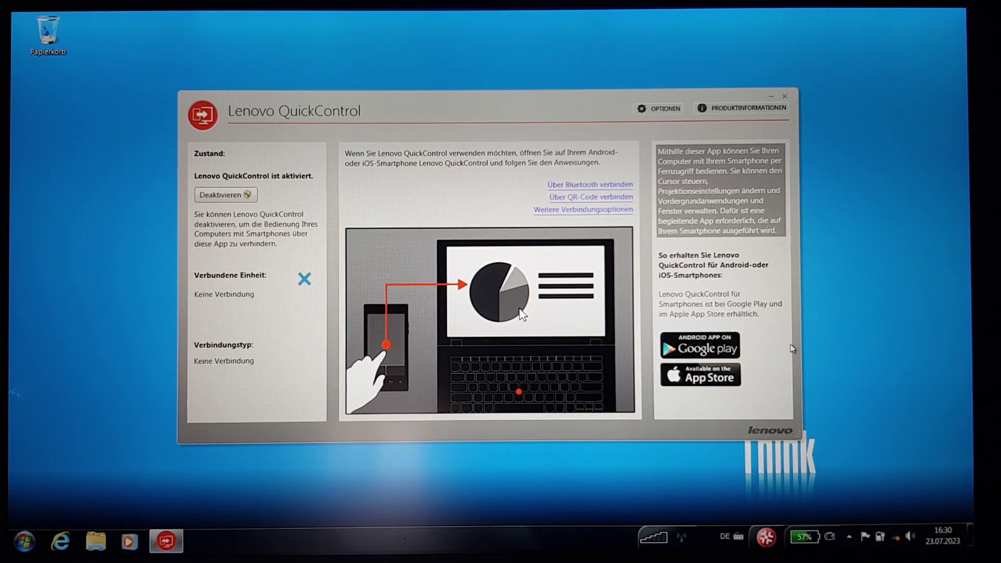
click(721, 381)
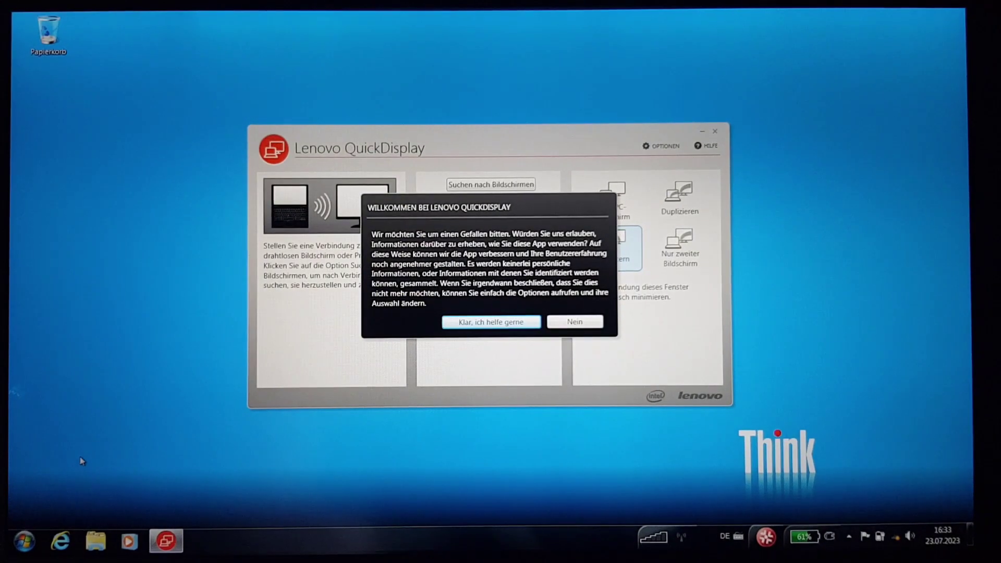
click(490, 321)
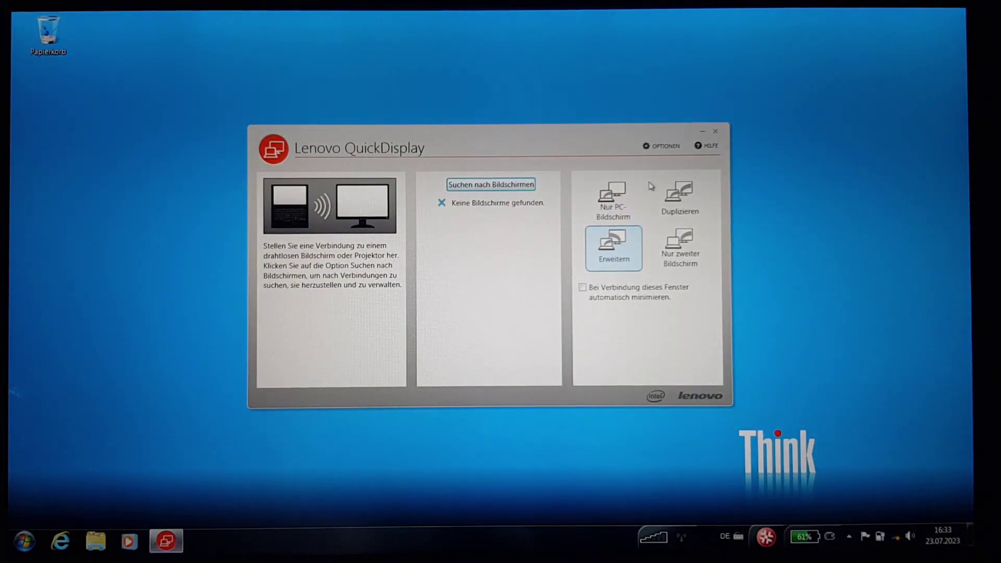
click(718, 139)
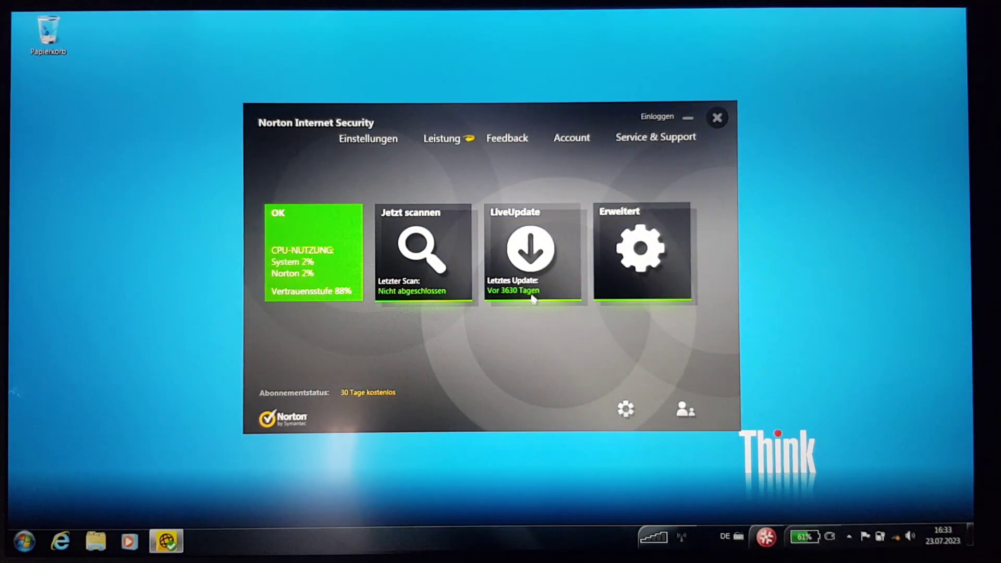
Step: Check Norton's LiveUpdate details, postpone the activation warning, and close Norton
click(533, 297)
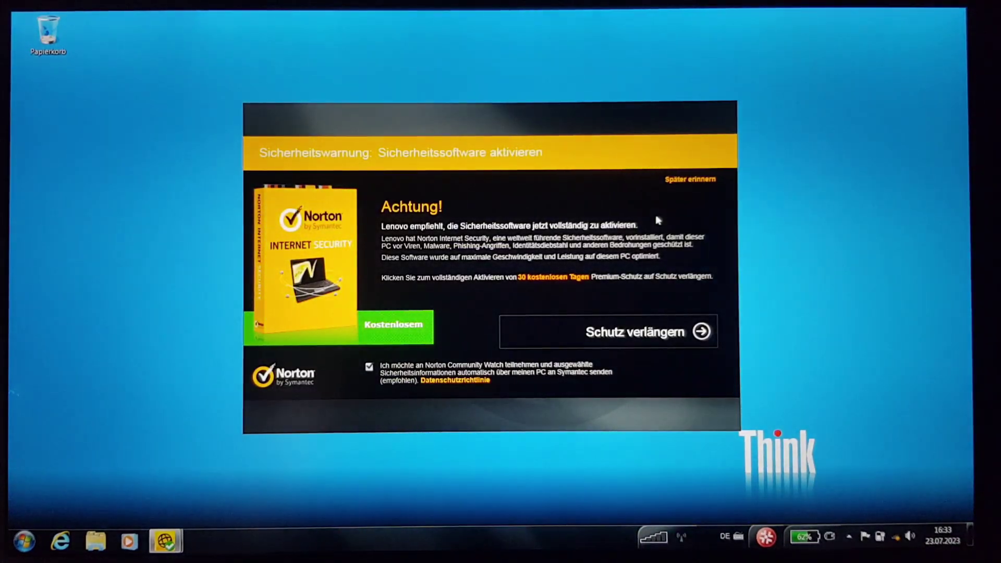
click(688, 180)
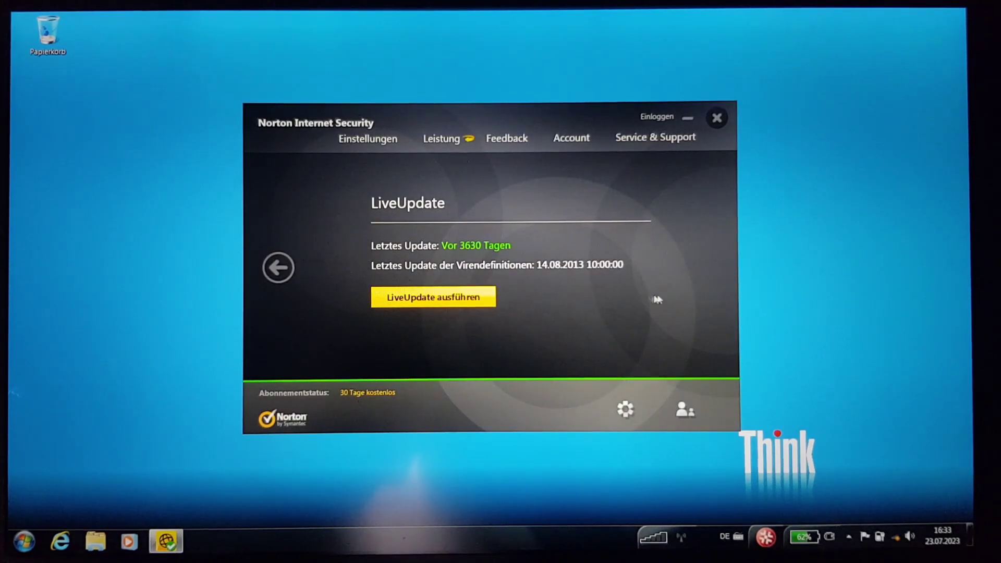
click(718, 117)
Step: Run the Norton uninstaller, allow it, and choose to remove all user data
click(23, 541)
click(47, 485)
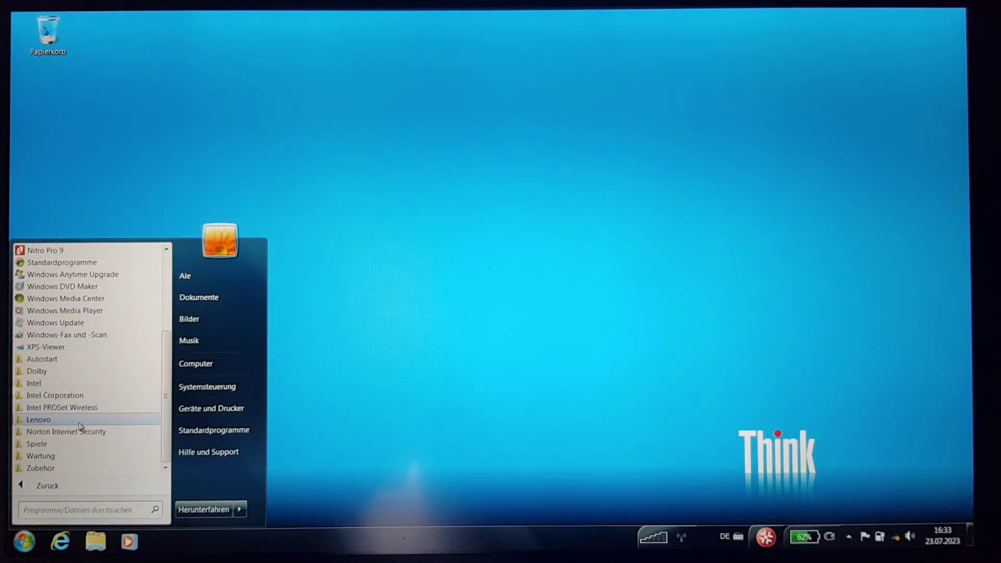
click(38, 420)
click(66, 467)
click(74, 480)
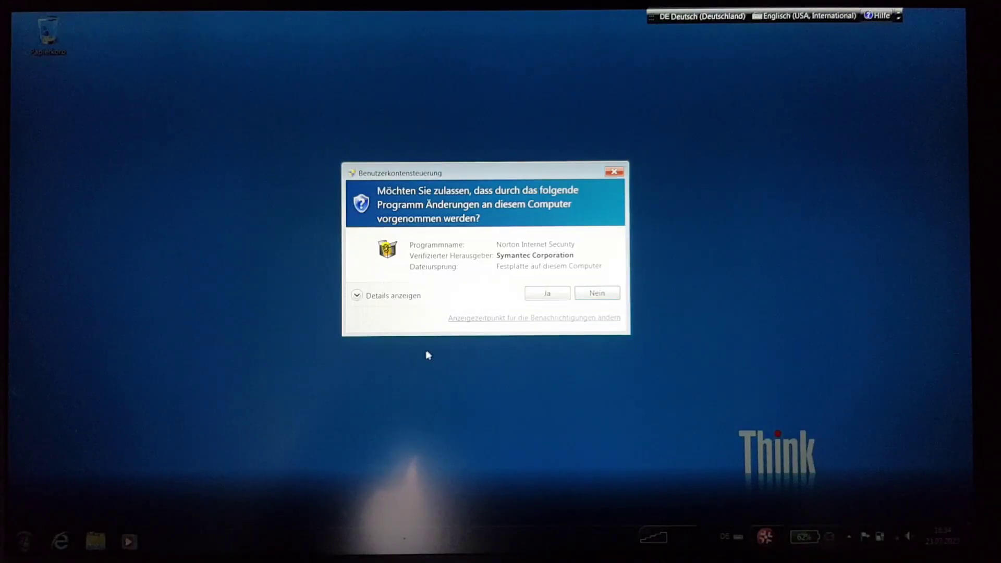
click(550, 295)
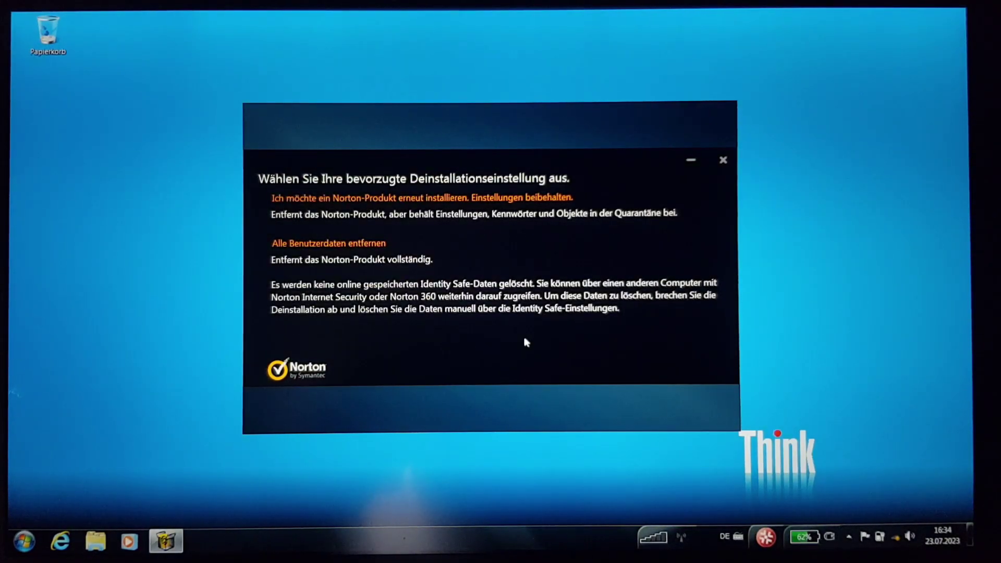
click(321, 245)
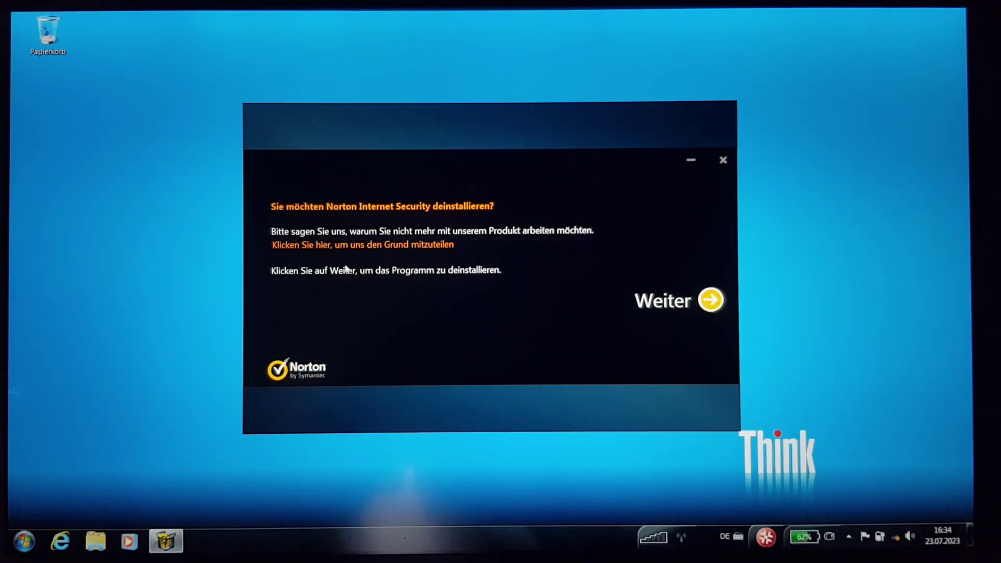
click(685, 304)
Step: Expand the Zubehör folder in the full program list
key(super)
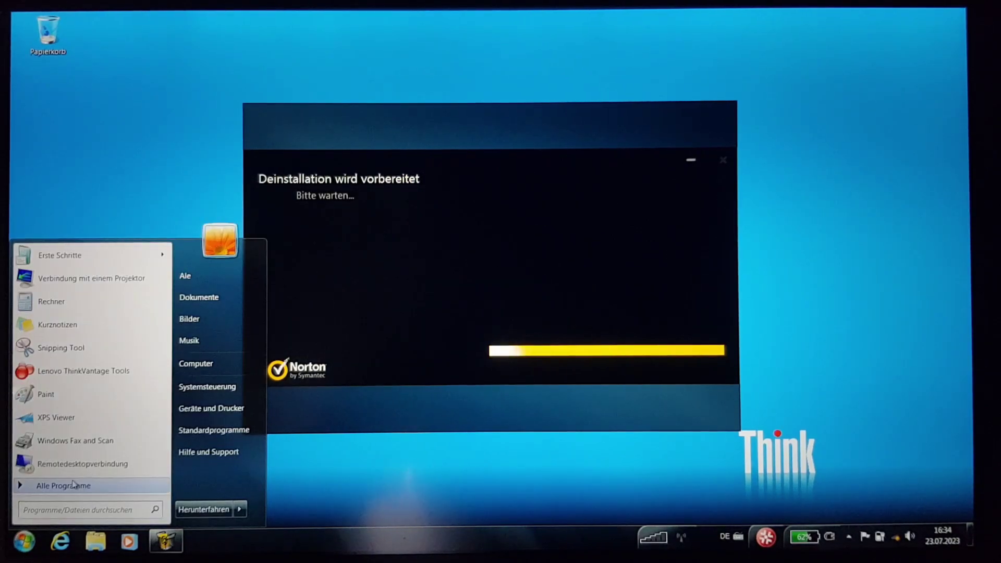
click(63, 485)
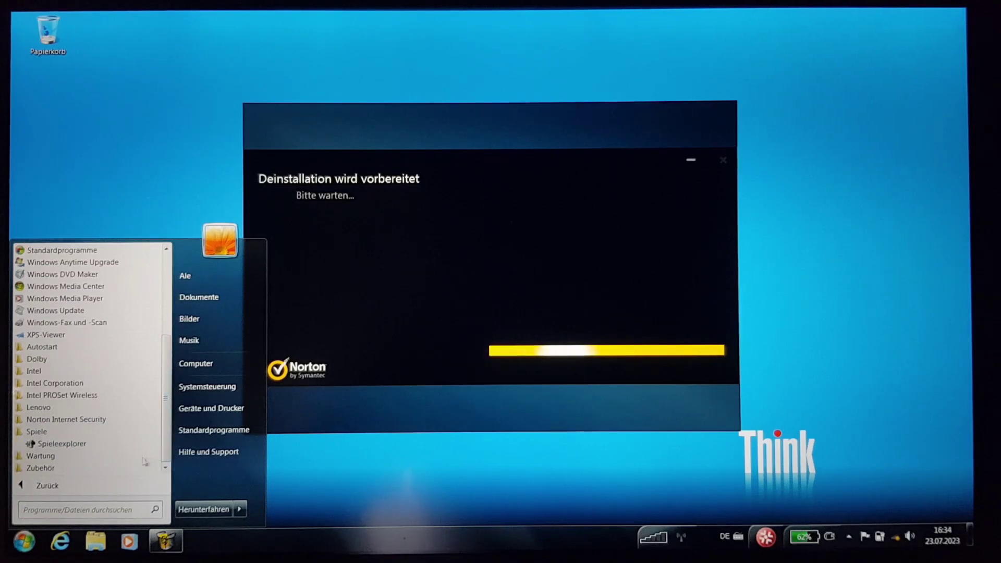
click(47, 469)
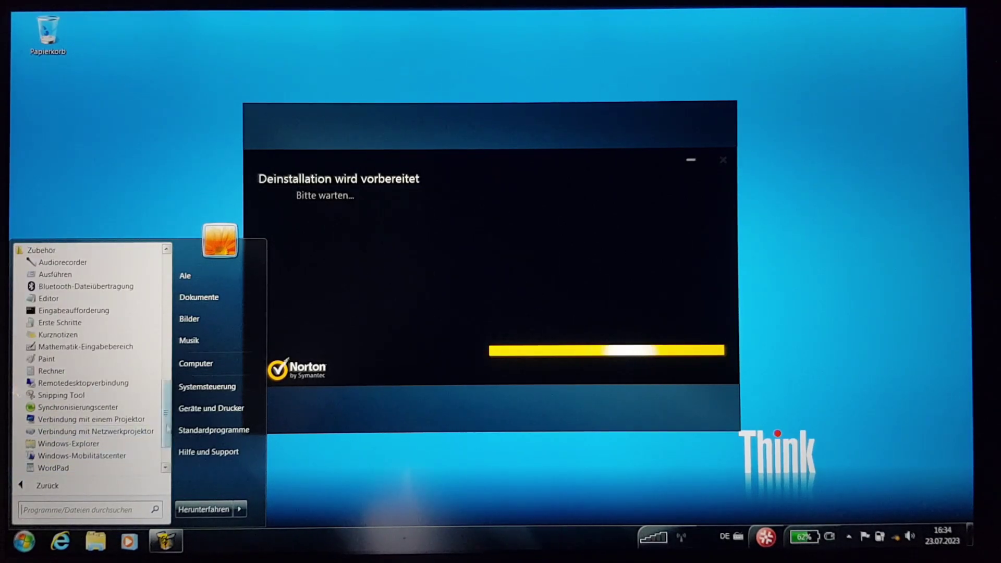
Step: View the Lenovo_Recovery (Q:) notice, close it, and open Windows7_OS (C:)
click(195, 363)
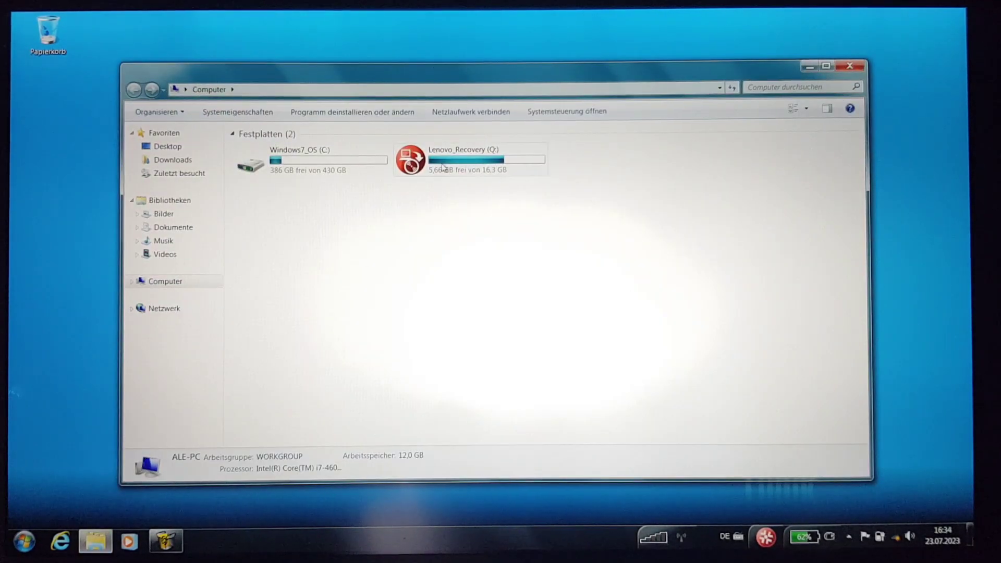
double_click(445, 166)
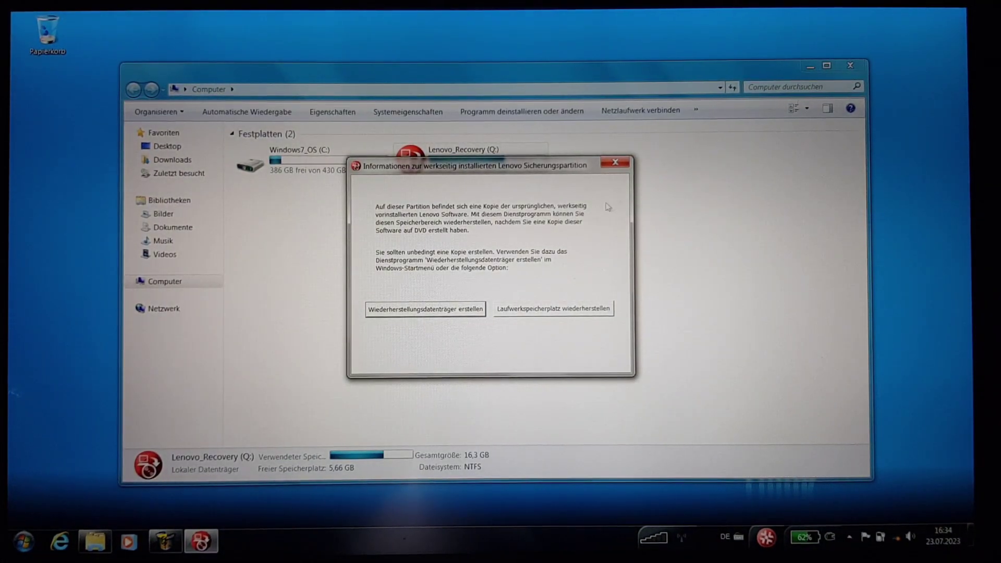
click(615, 163)
double_click(313, 160)
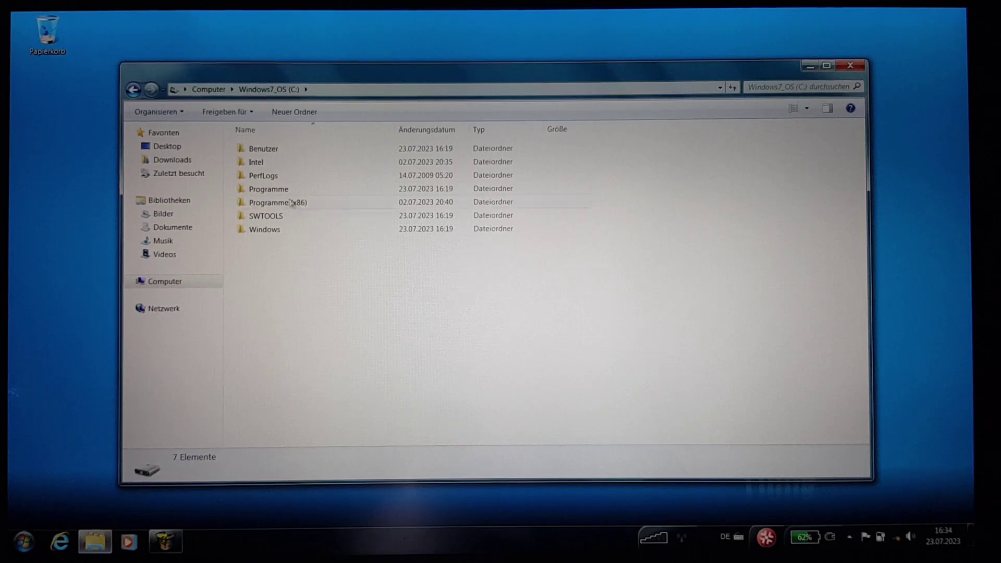
Step: Open Control Panel with all items shown as large icons, maximized
click(208, 90)
click(569, 112)
click(684, 119)
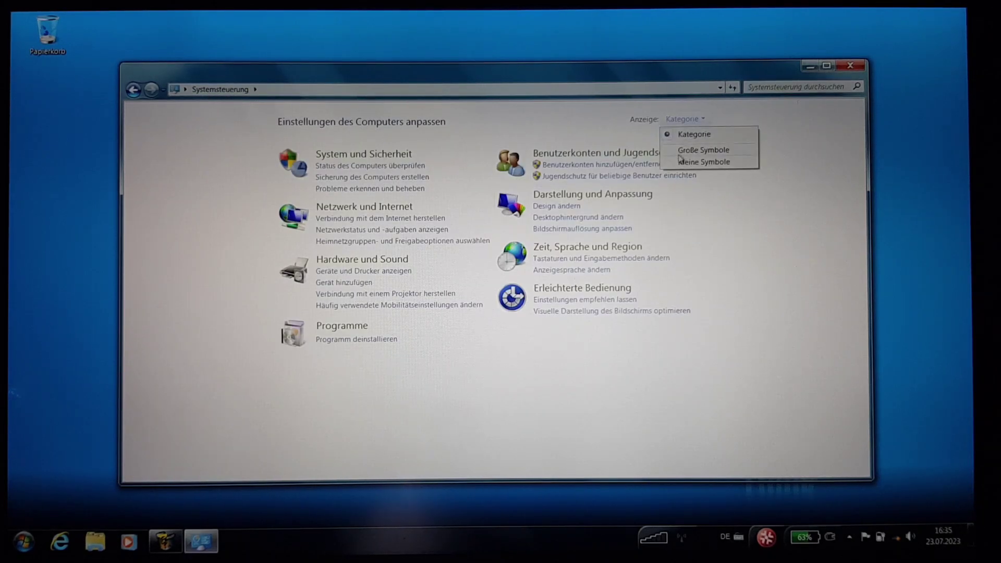
click(703, 149)
double_click(731, 70)
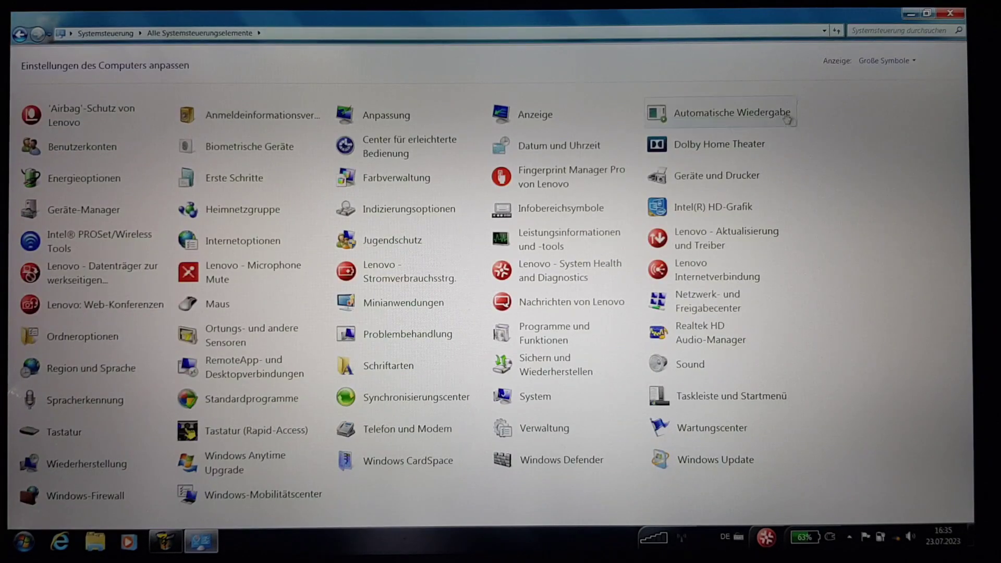
Step: Review Airbag protection status, settings and product info, then close it and Fingerprint Manager Pro
double_click(91, 112)
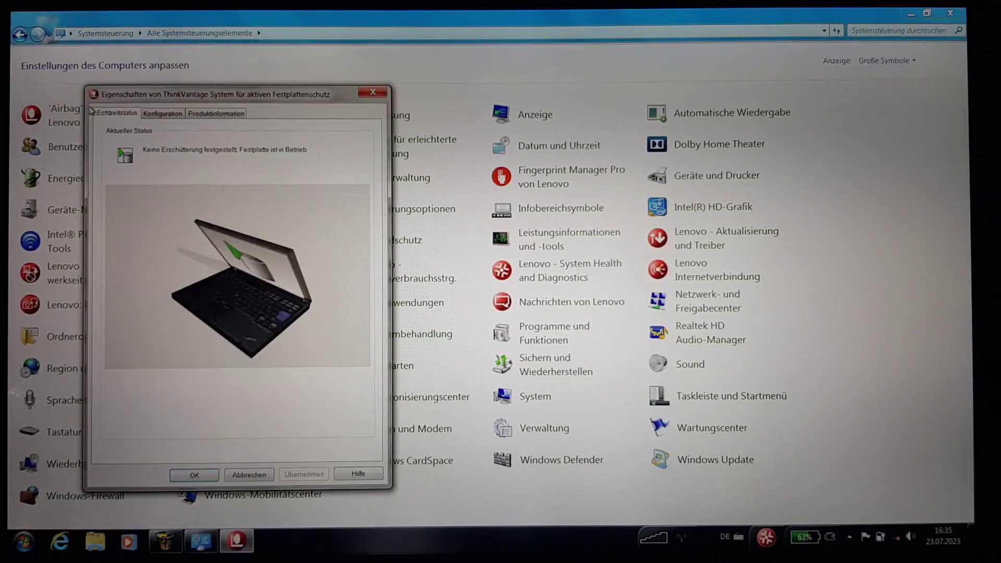
click(163, 114)
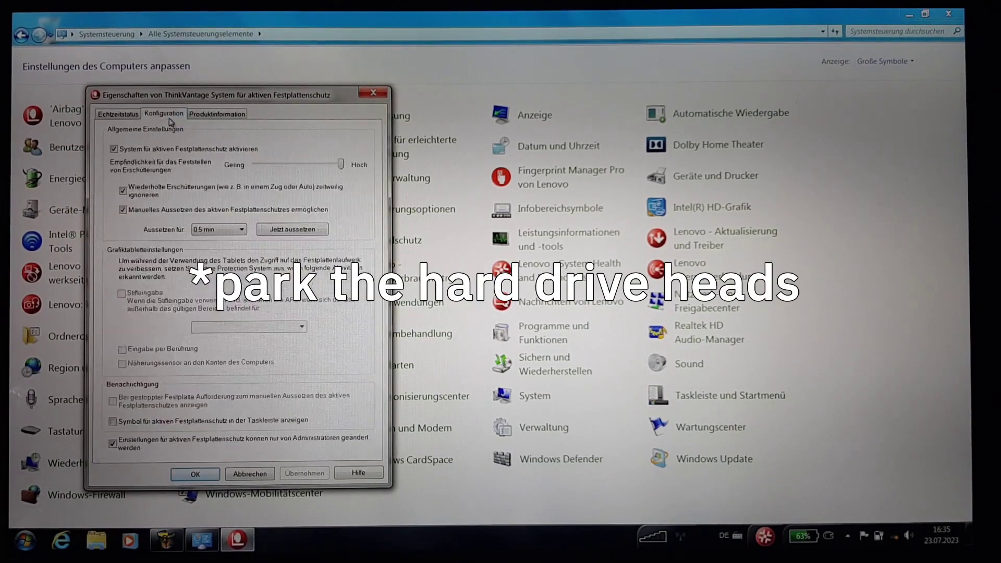
click(216, 114)
click(118, 115)
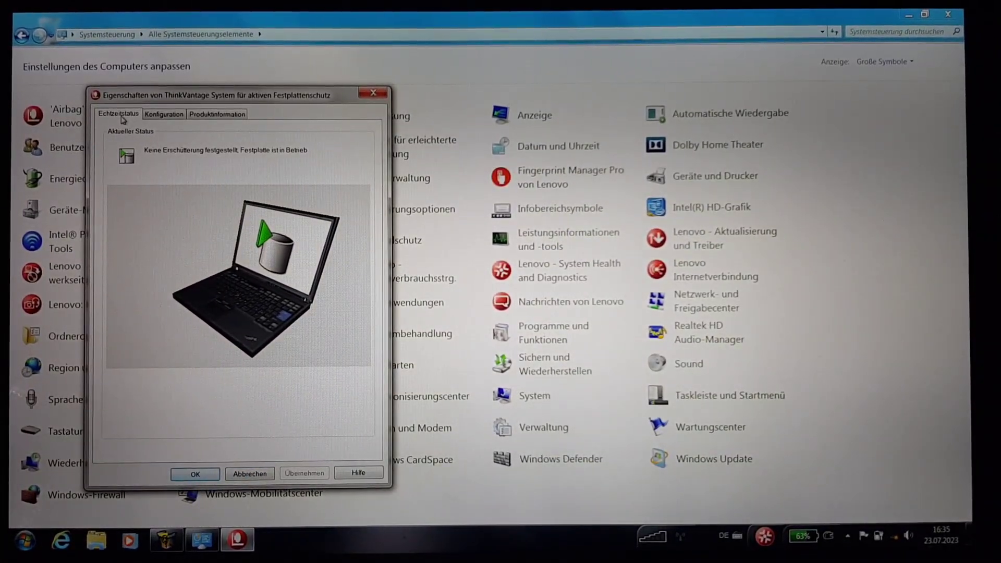
click(195, 473)
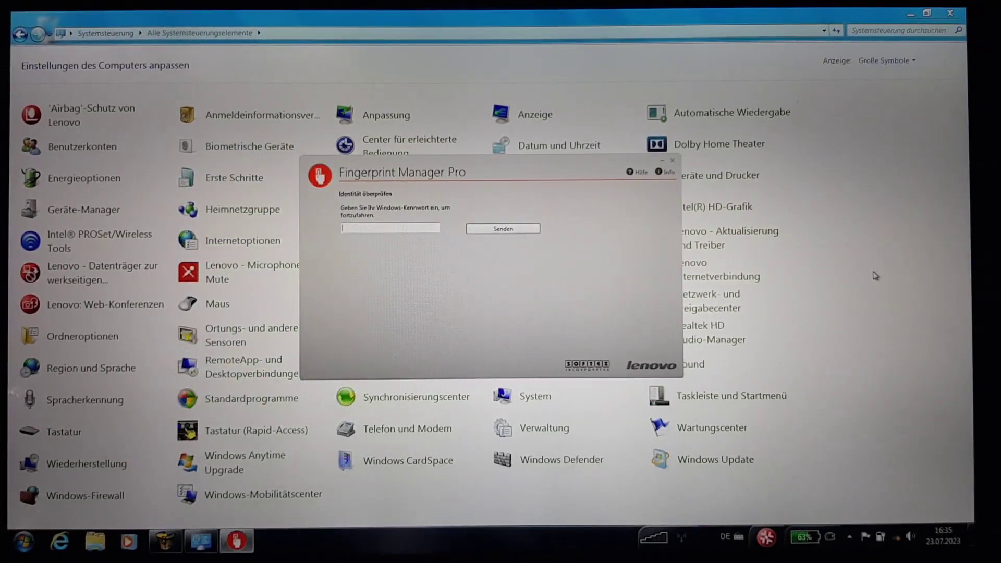
click(672, 164)
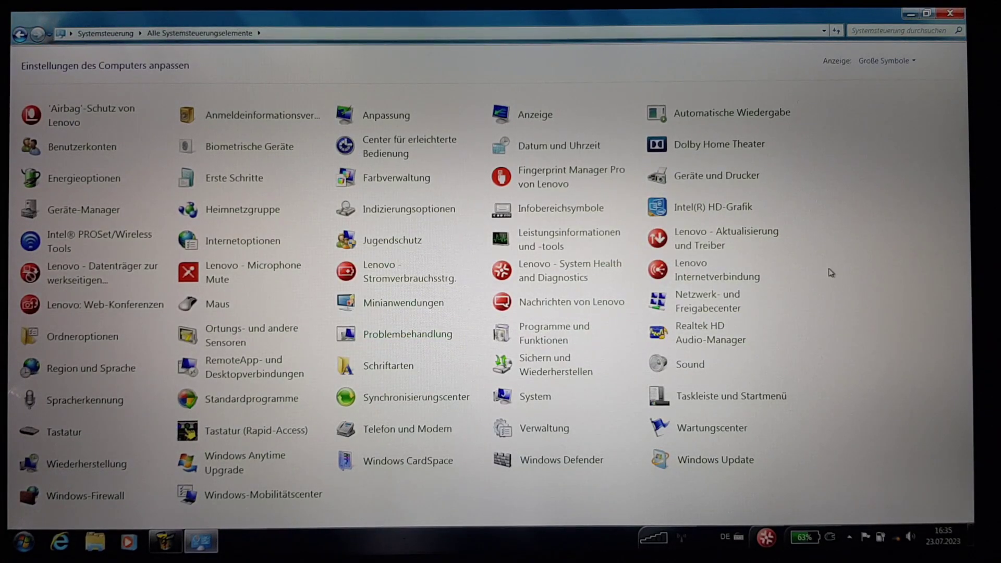
Step: Check both batteries in Energie-Manager, close it, and launch System Health and Diagnostics
click(410, 272)
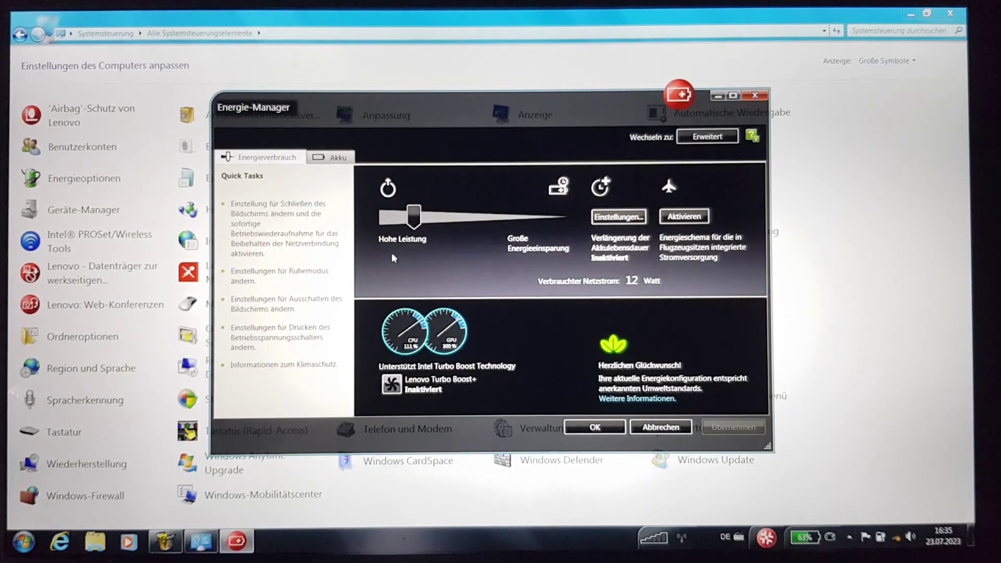
click(336, 157)
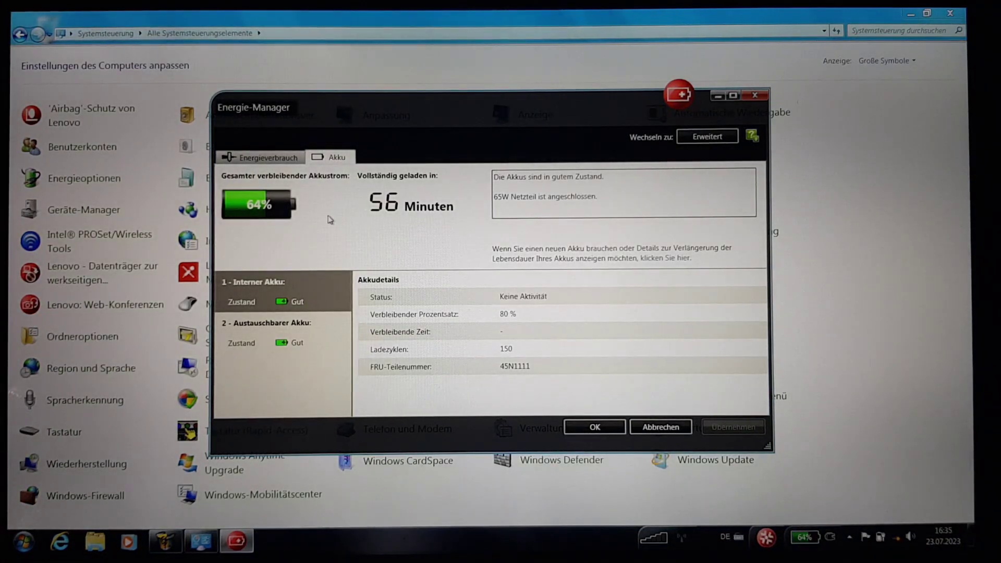
click(266, 332)
click(297, 301)
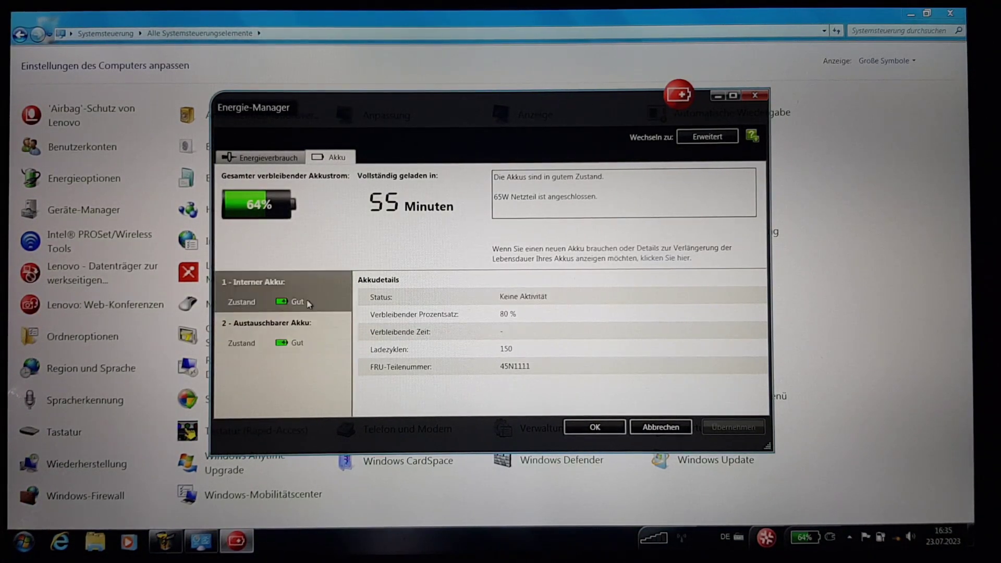
click(754, 95)
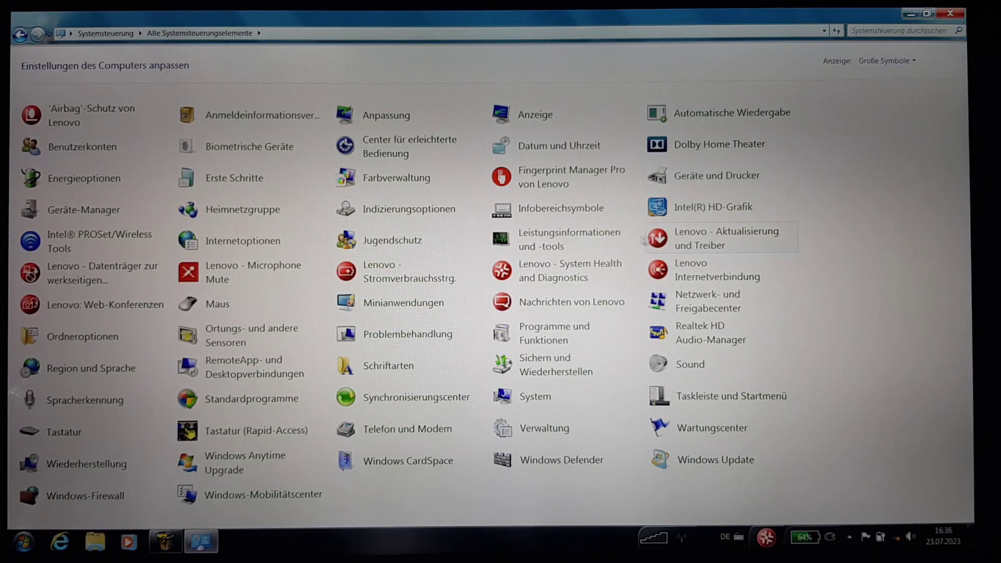
click(544, 280)
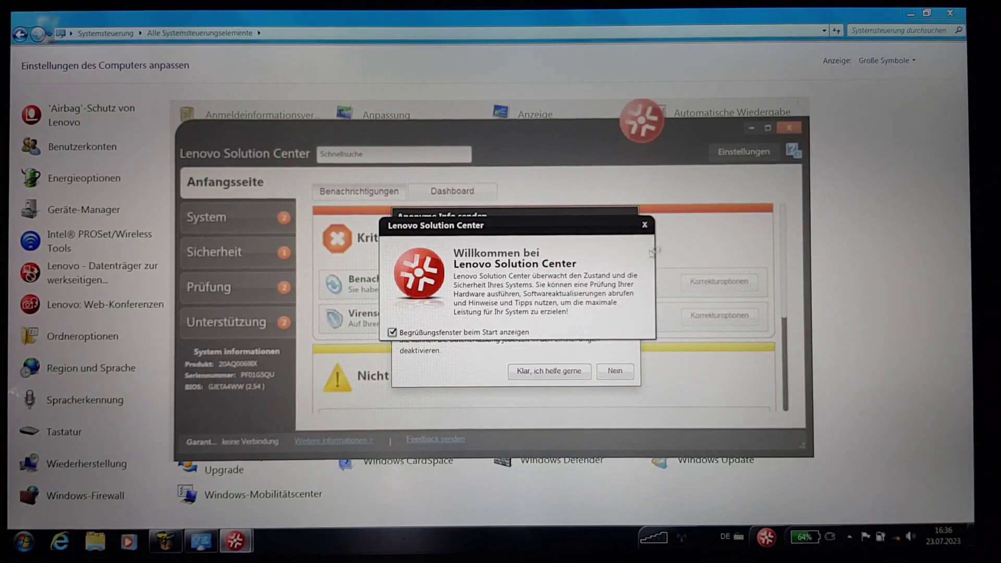
Step: Dismiss the welcome and anonymous-info dialogs and maximize Solution Center
click(644, 227)
click(581, 366)
click(767, 128)
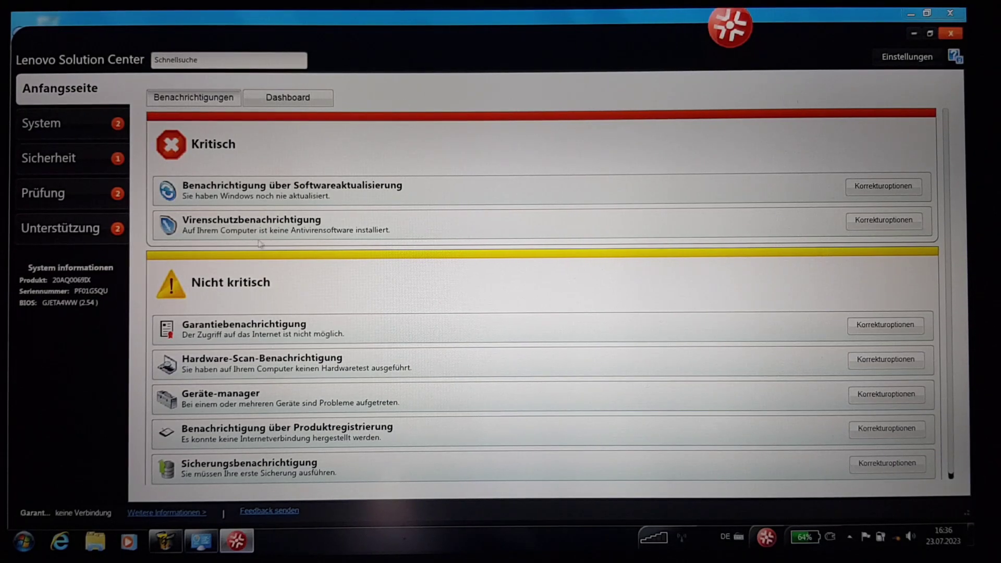
Step: Browse the System, Sicherheit, Prüfung and Unterstützung pages, then close Solution Center and the keyboard wizard
click(43, 123)
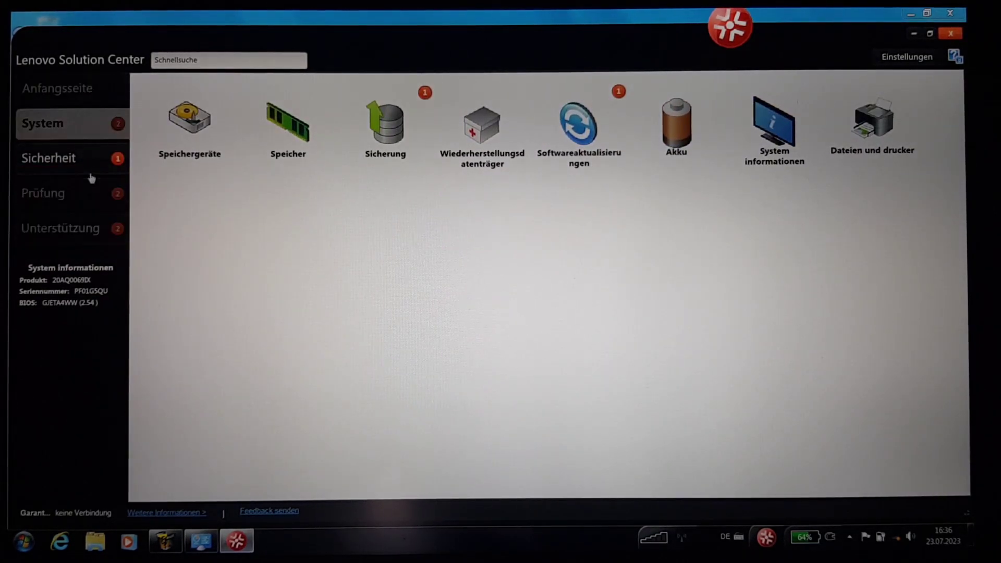
click(48, 158)
click(44, 193)
click(60, 228)
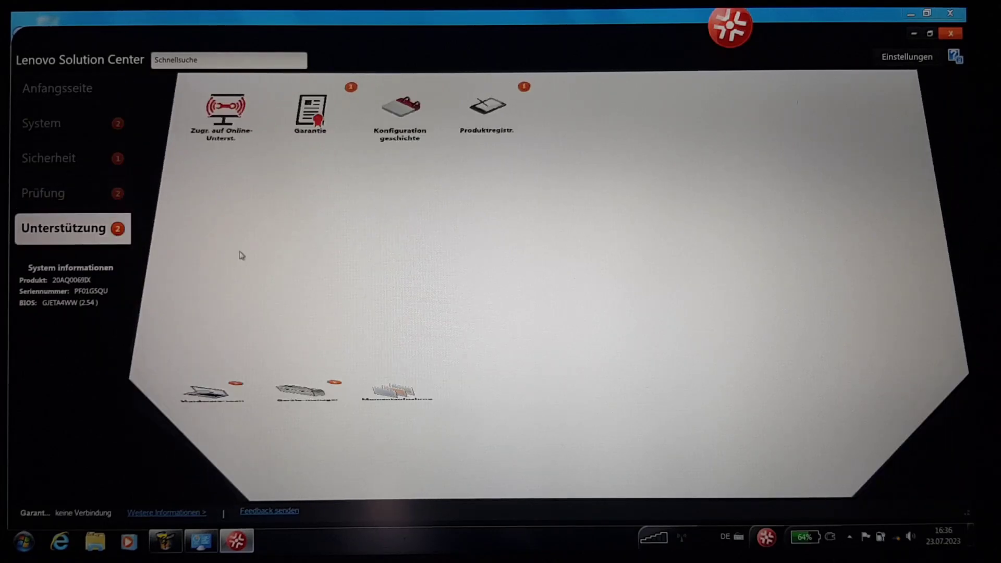
click(952, 36)
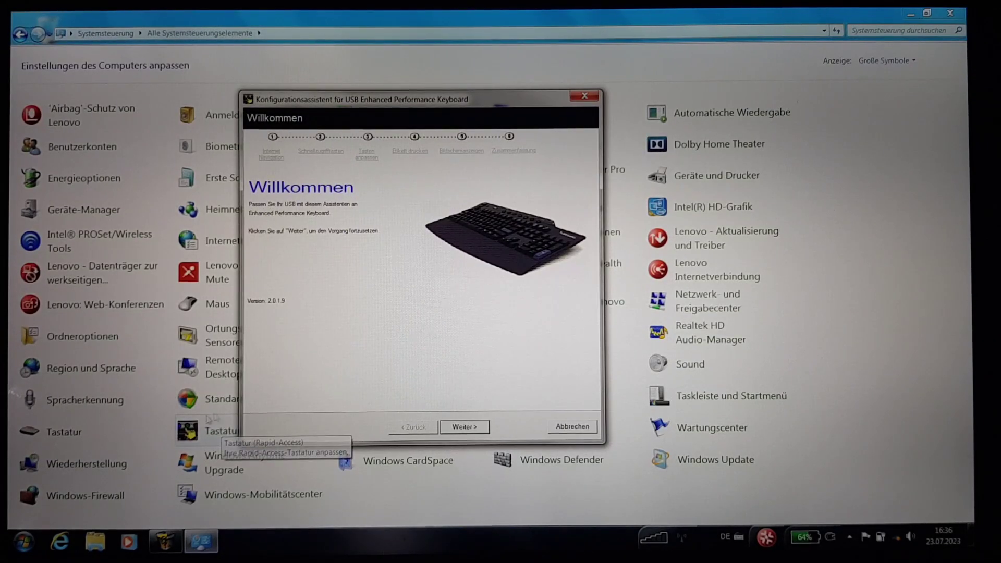
click(556, 428)
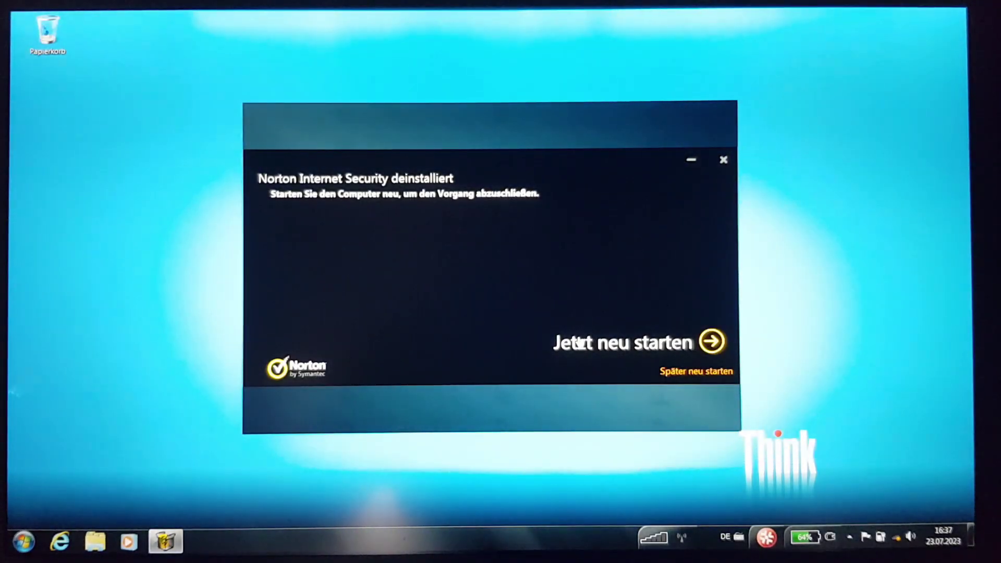
Step: Restart now so Windows 7 finishes removing Norton Internet Security
click(580, 343)
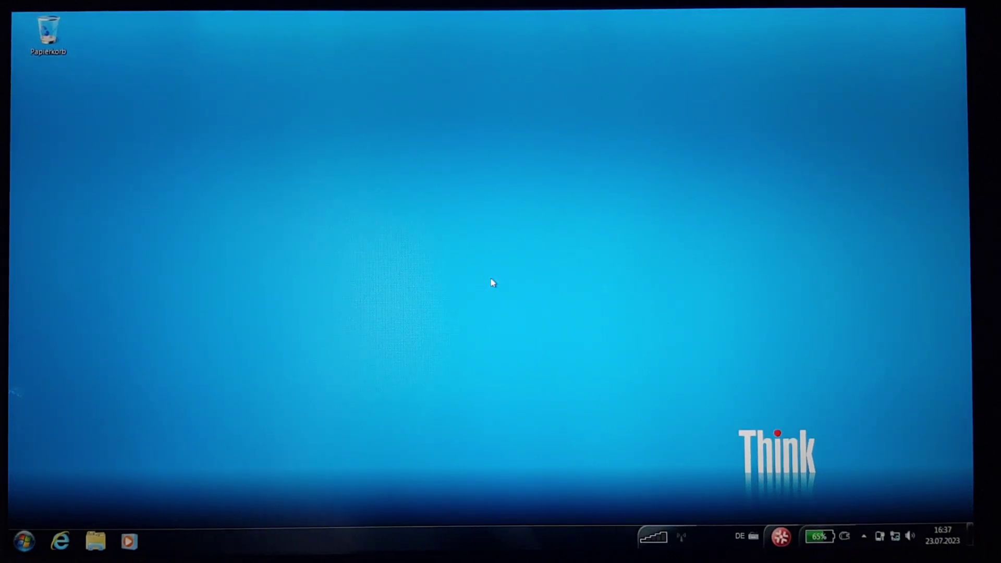
Step: Raise screen brightness, then open and close Access Connections and the Message Center Plus options
key(XF86MonBrightnessUp)
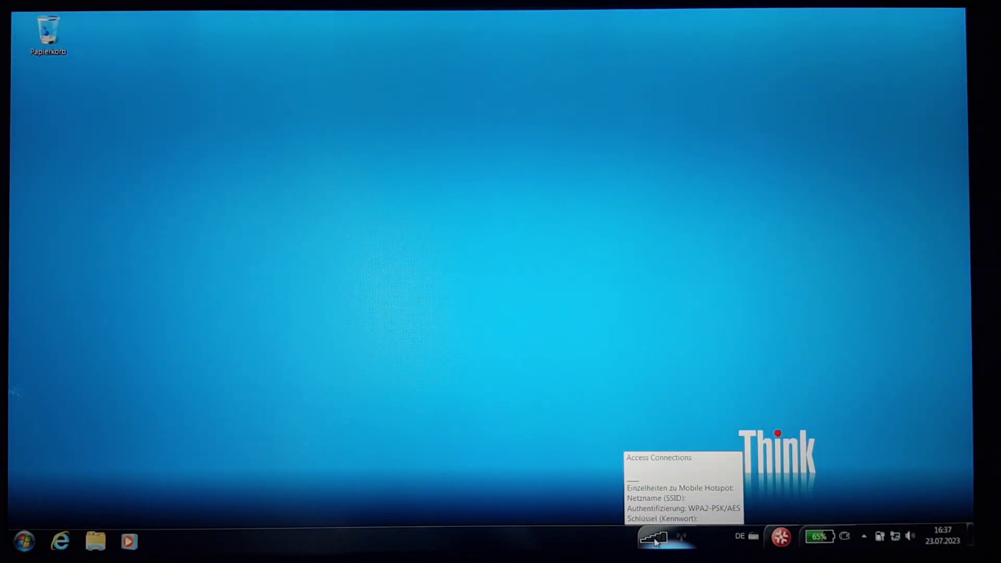
click(655, 539)
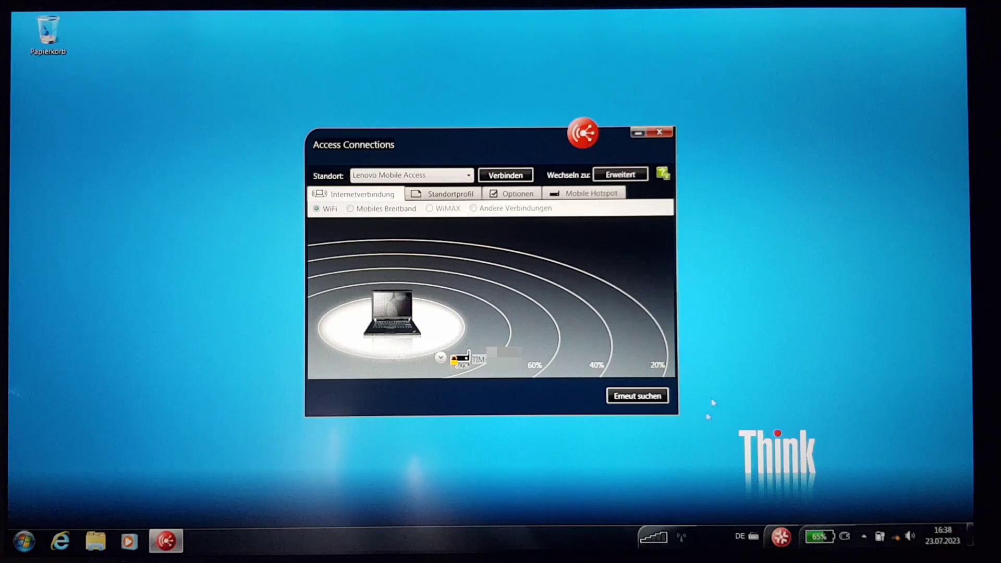
click(659, 133)
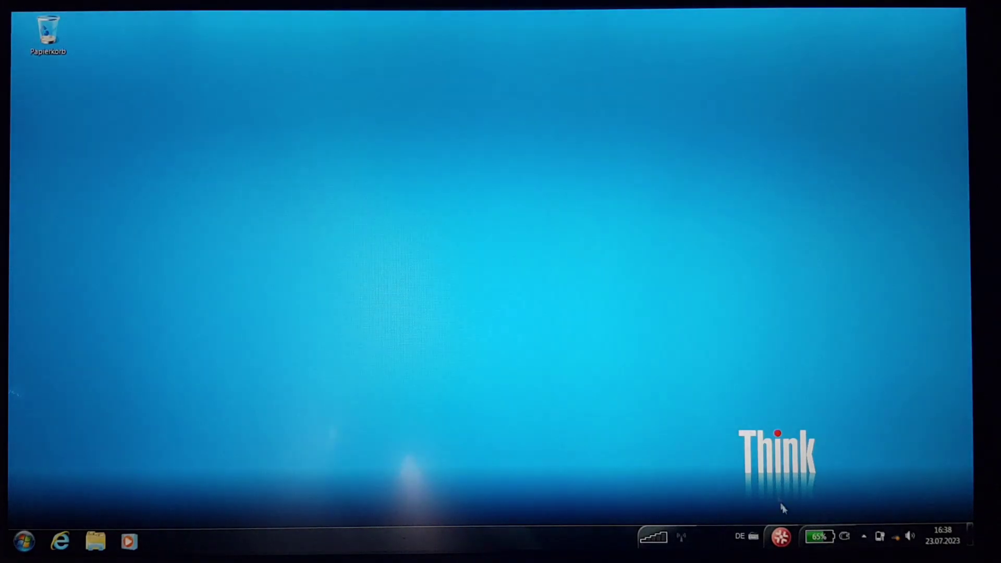
click(780, 538)
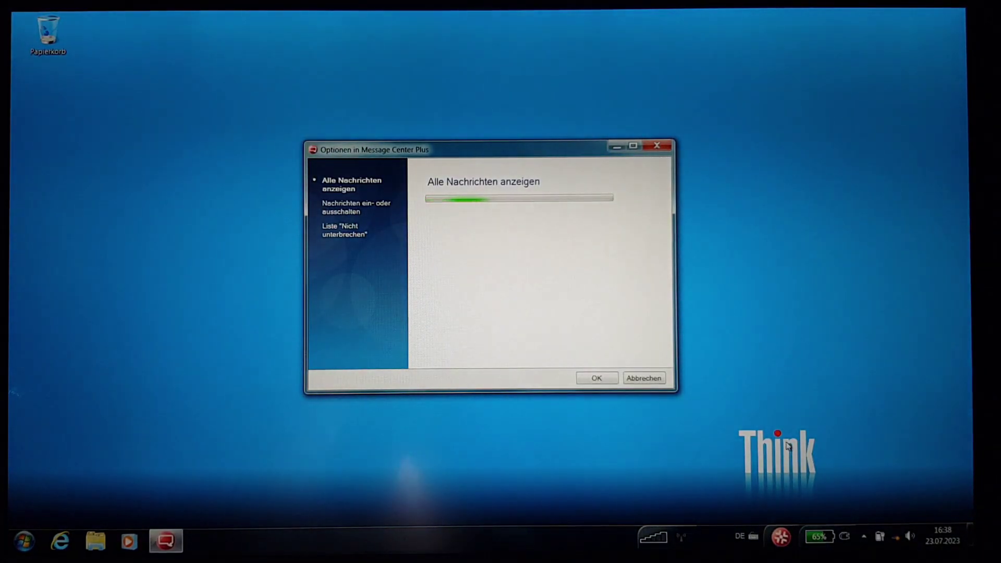
click(599, 379)
Step: Show the hidden tray icons, then open and close the desktop gadget gallery
click(864, 536)
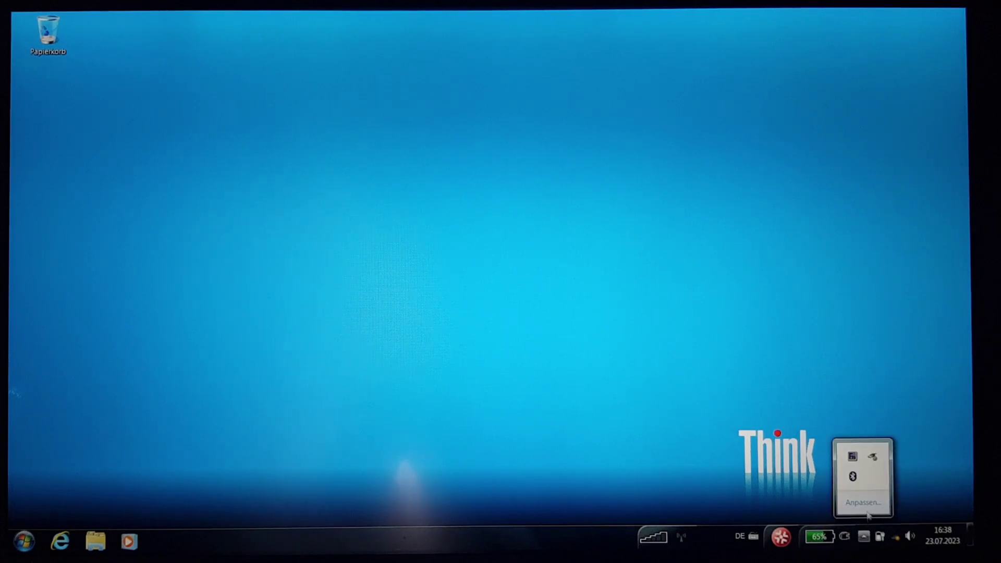
right_click(413, 245)
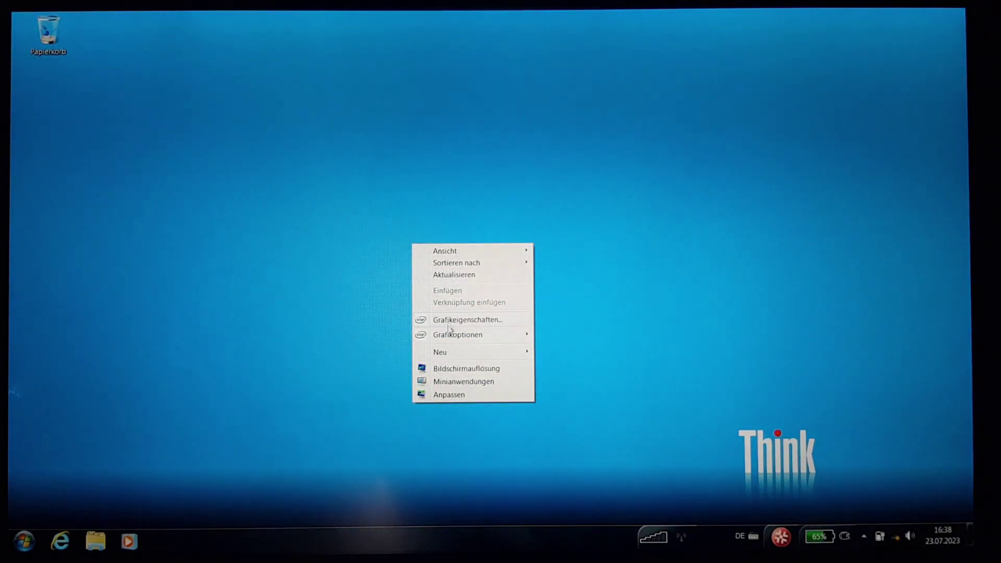
click(438, 383)
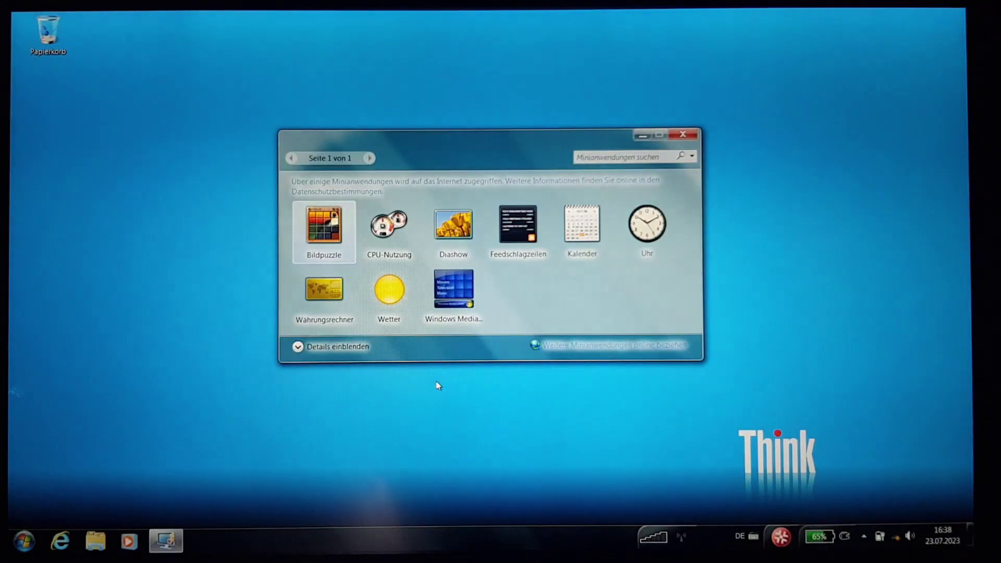
click(692, 137)
Step: Open the Desktop Background settings through the desktop's Personalize menu
right_click(187, 312)
click(235, 469)
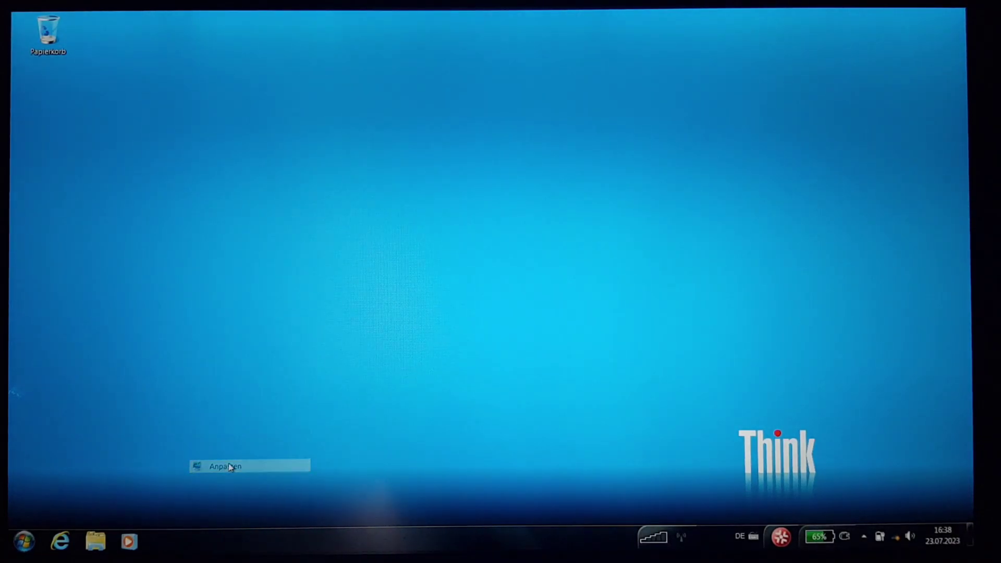
click(260, 492)
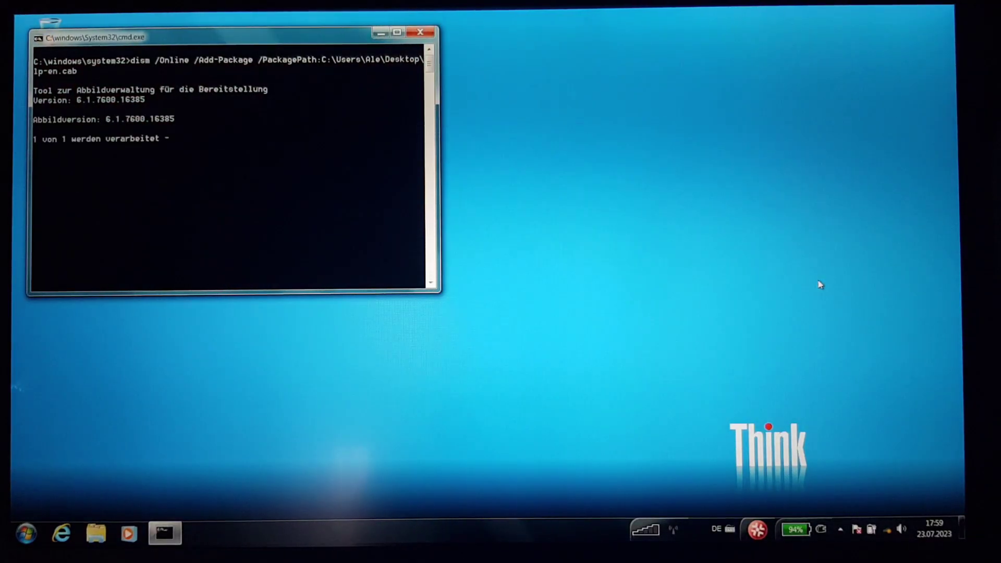
Step: Launch Registry Editor and export the UILanguages de-DE key as a backup file
key(super)
text(regedit)
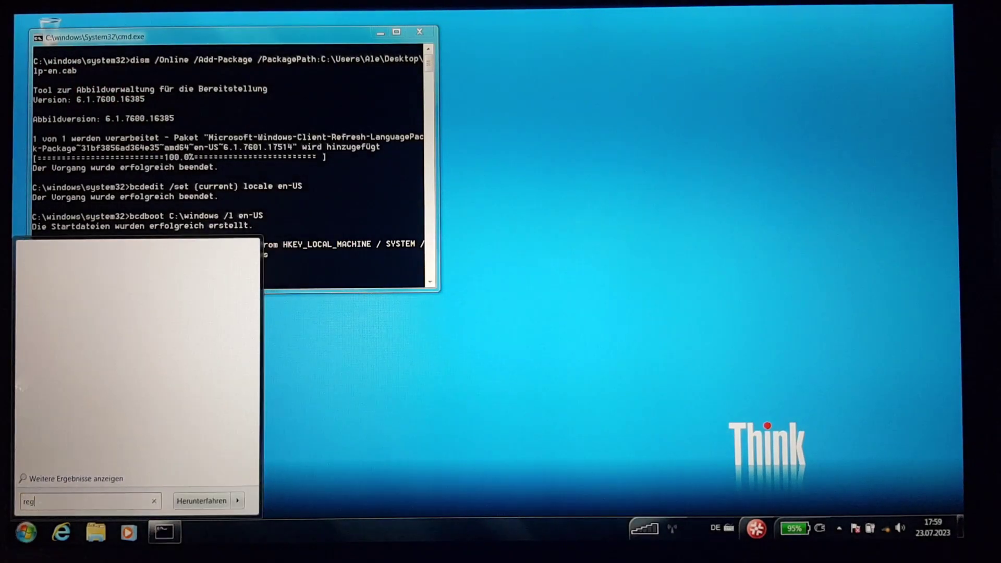
key(Return)
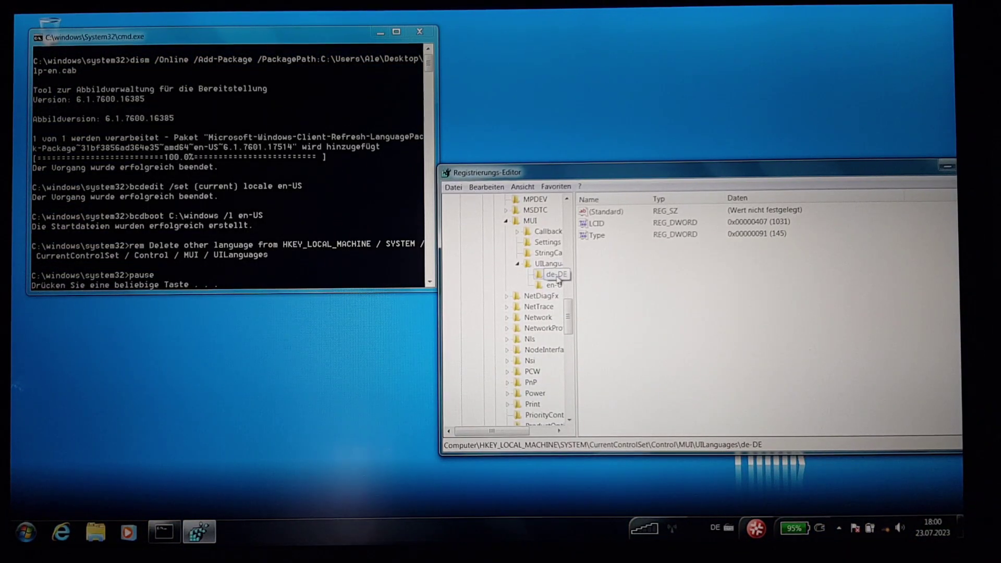
right_click(556, 274)
click(612, 350)
text(de-DE)
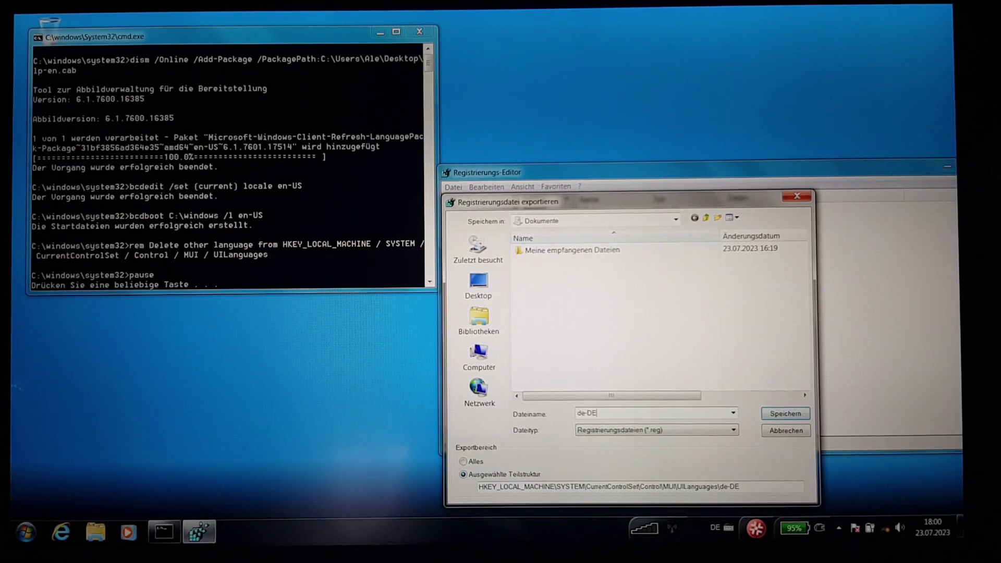
key(Return)
Step: Delete the de-DE language key and confirm the deletion
right_click(557, 278)
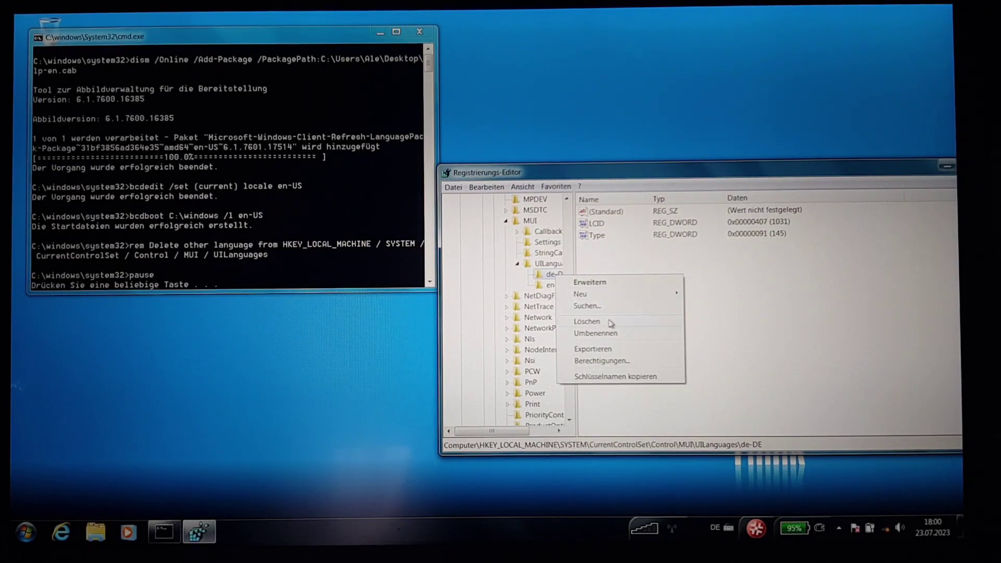
click(587, 321)
key(Return)
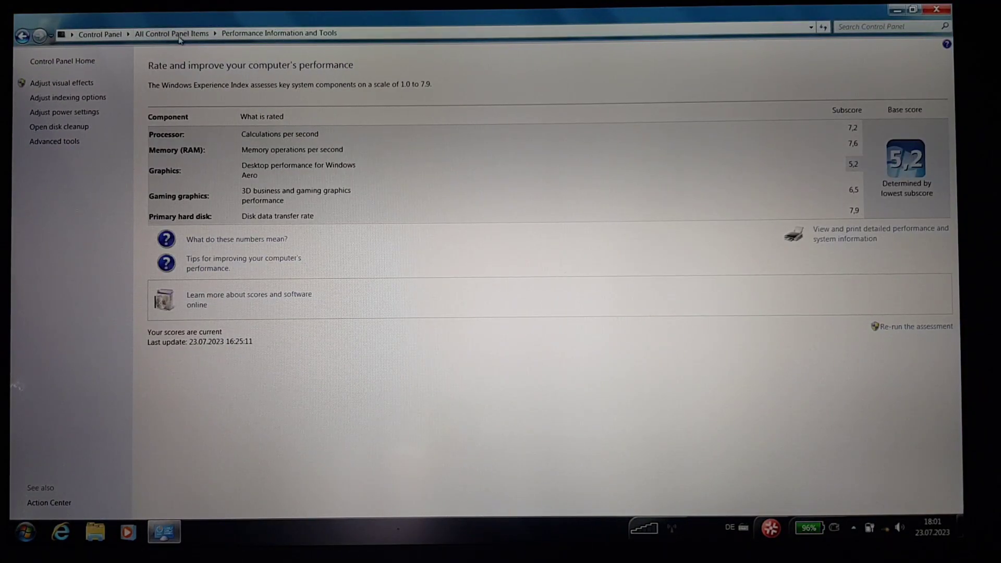
Step: From All Control Panel Items, open Device Manager and maximize it
click(180, 33)
double_click(87, 179)
mouse_move(426, 156)
mouse_down()
mouse_move(428, 260)
mouse_move(427, 117)
mouse_up()
double_click(234, 42)
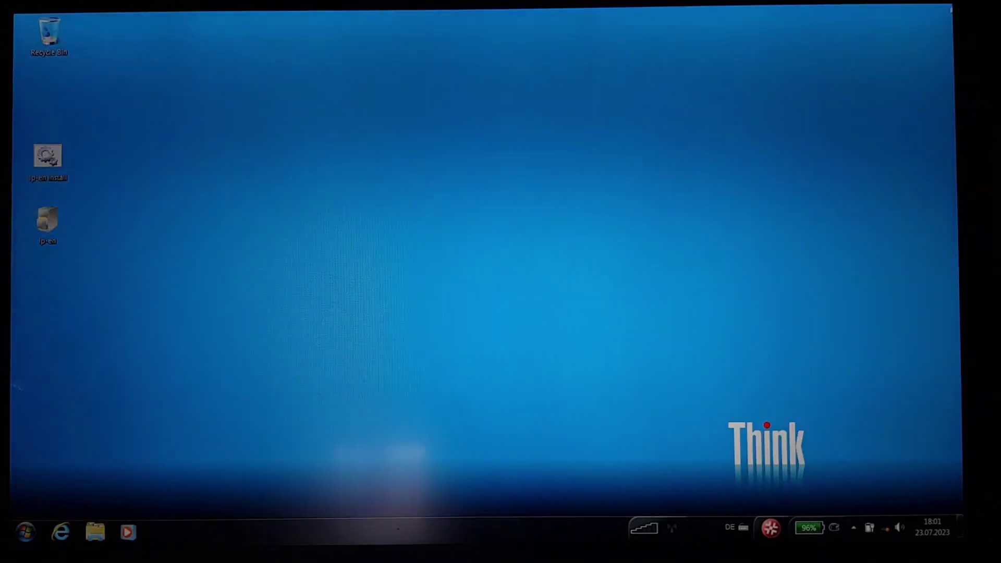
Step: Open Lenovo ThinkVantage Tools, then go back to the device overview page
click(25, 532)
click(83, 388)
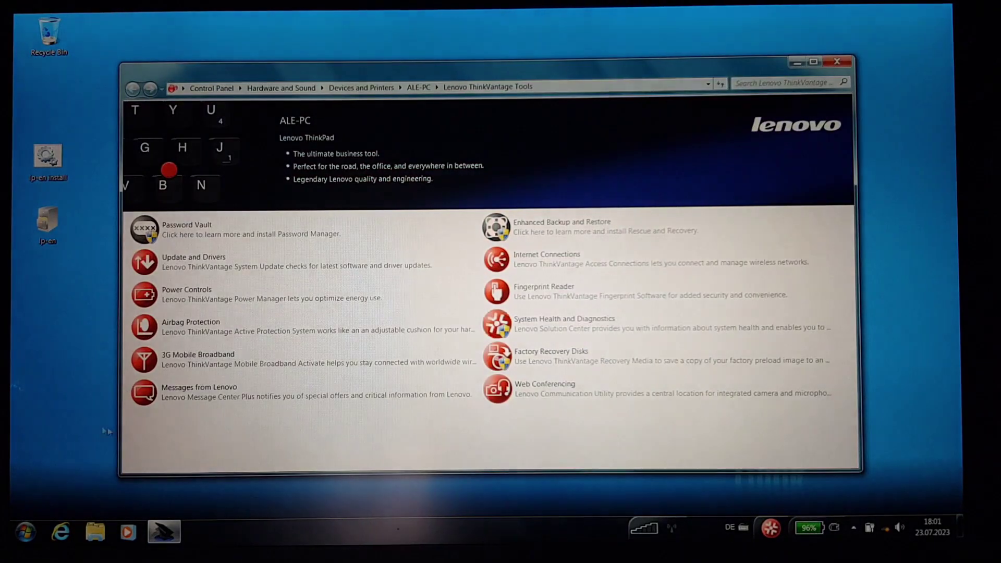
key(alt+Left)
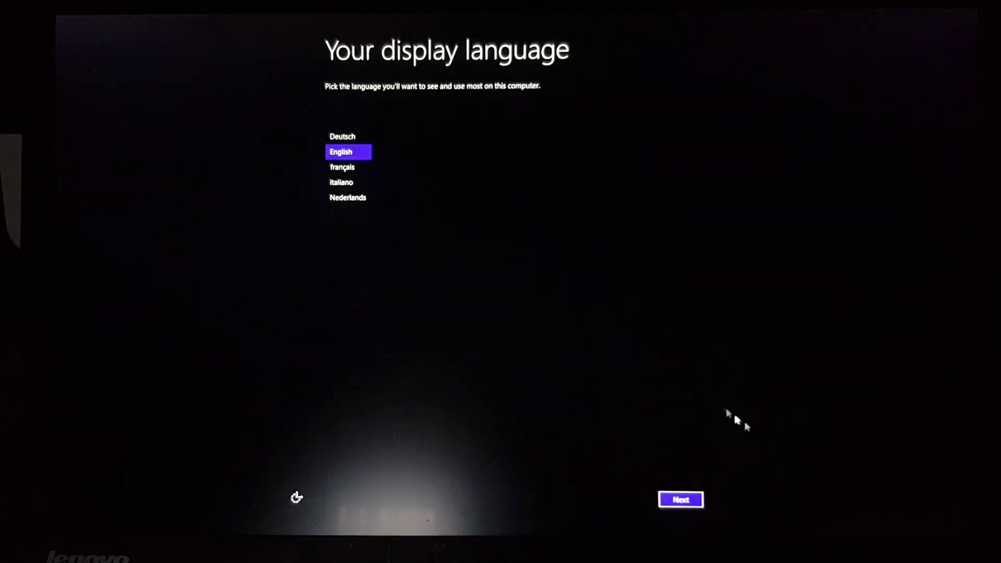
Step: Keep English and default region, accept the license, and choose the dark red color scheme
click(680, 500)
click(680, 499)
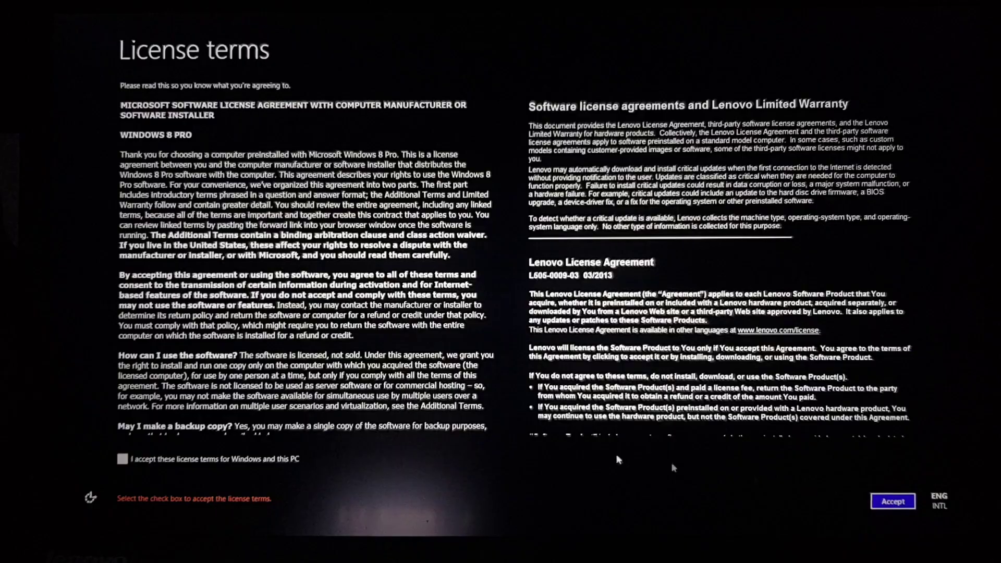
click(891, 501)
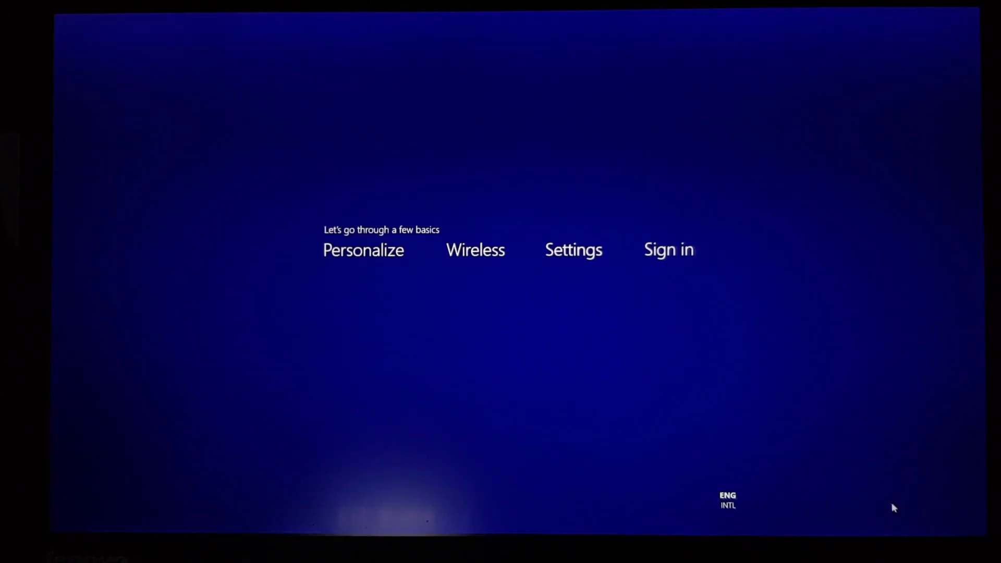
click(404, 115)
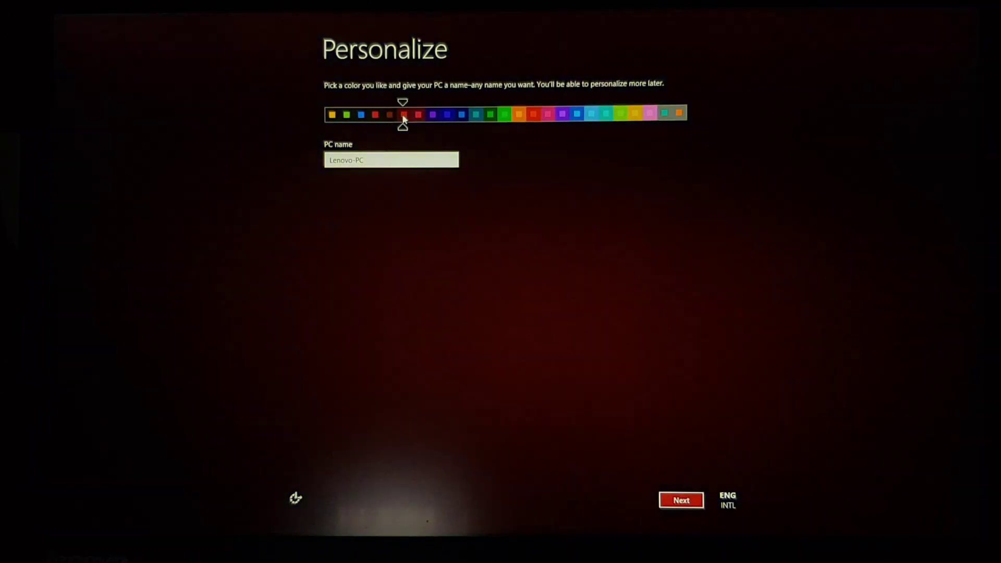
click(680, 499)
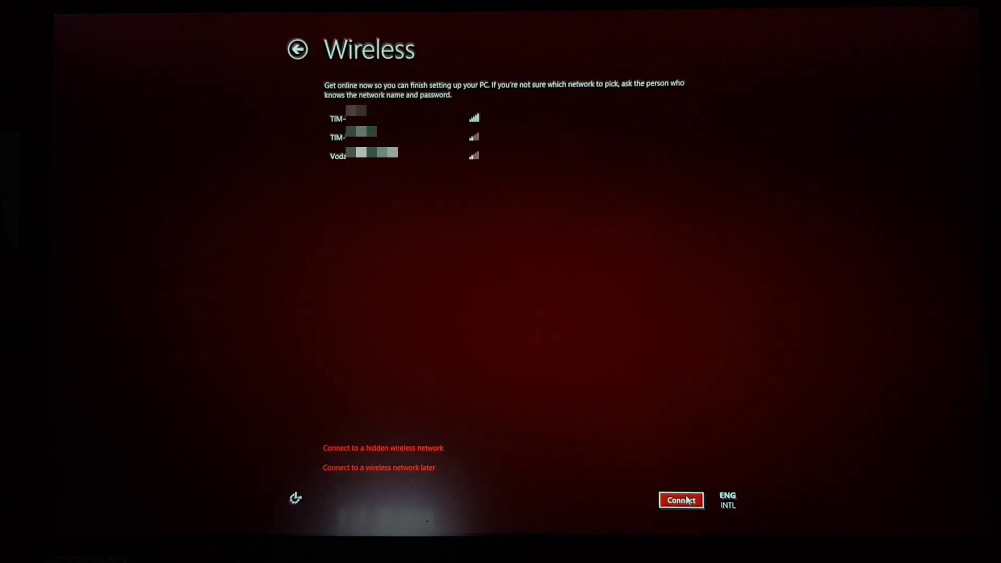
Step: Skip wireless setup and choose Customize, accepting each settings page until account creation
click(385, 468)
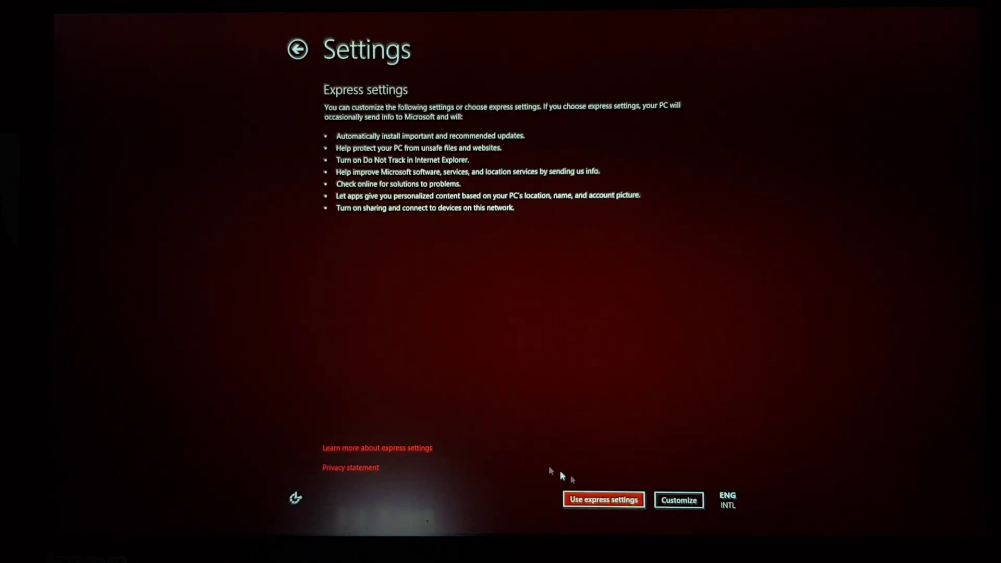
click(678, 500)
click(684, 504)
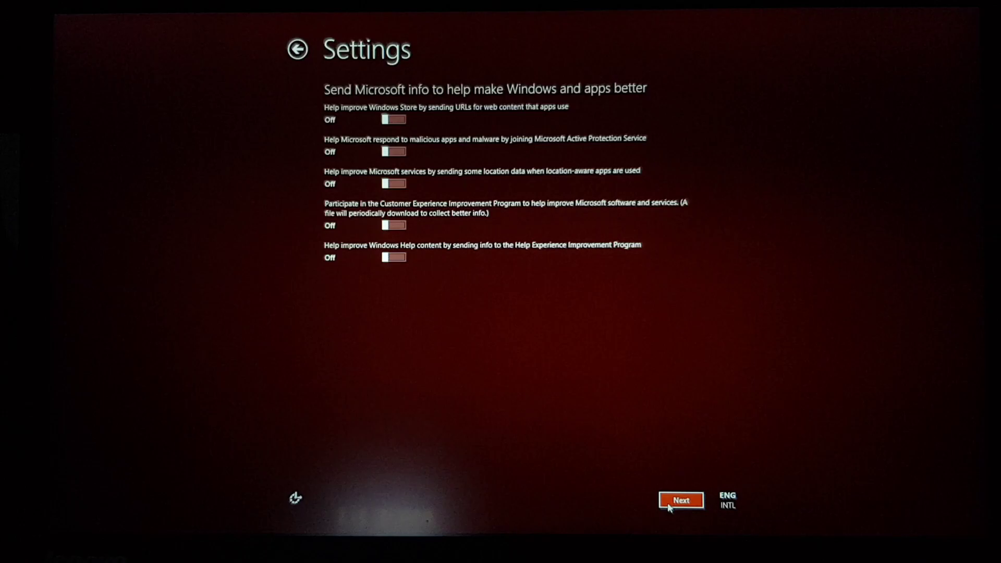
click(671, 507)
click(671, 504)
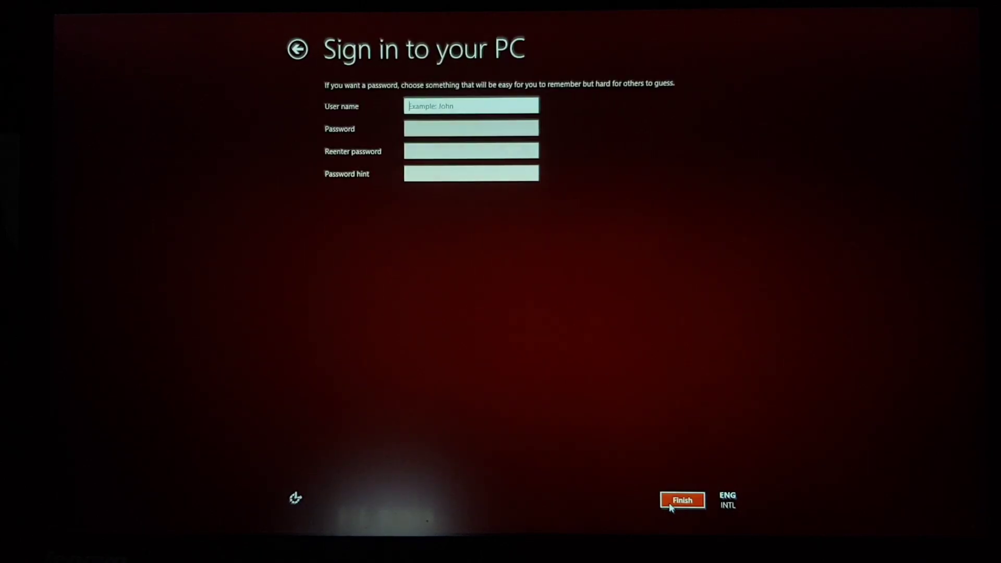
text(user)
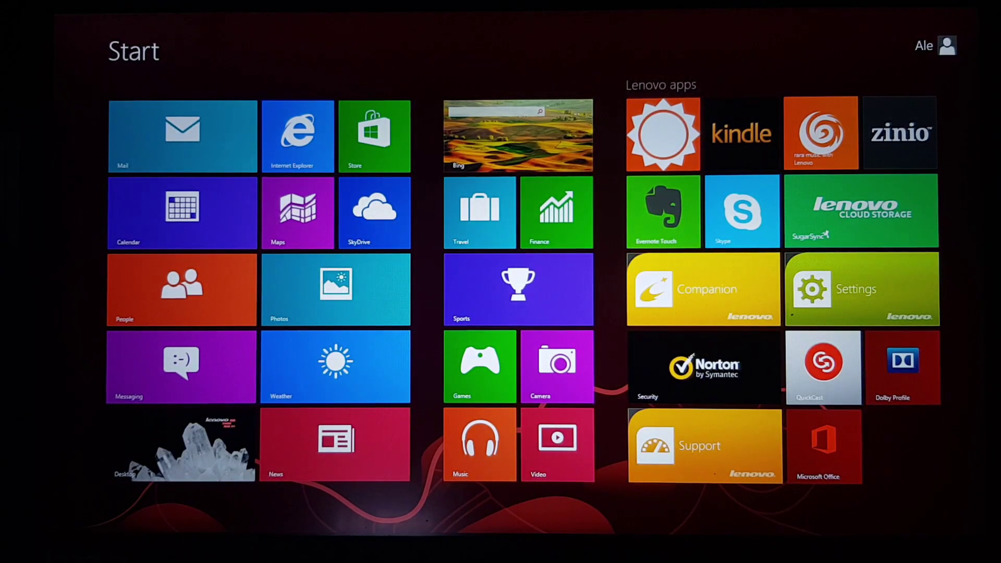
Step: On the desktop, open System info and review the 5.9 performance rating and hardware report
click(141, 430)
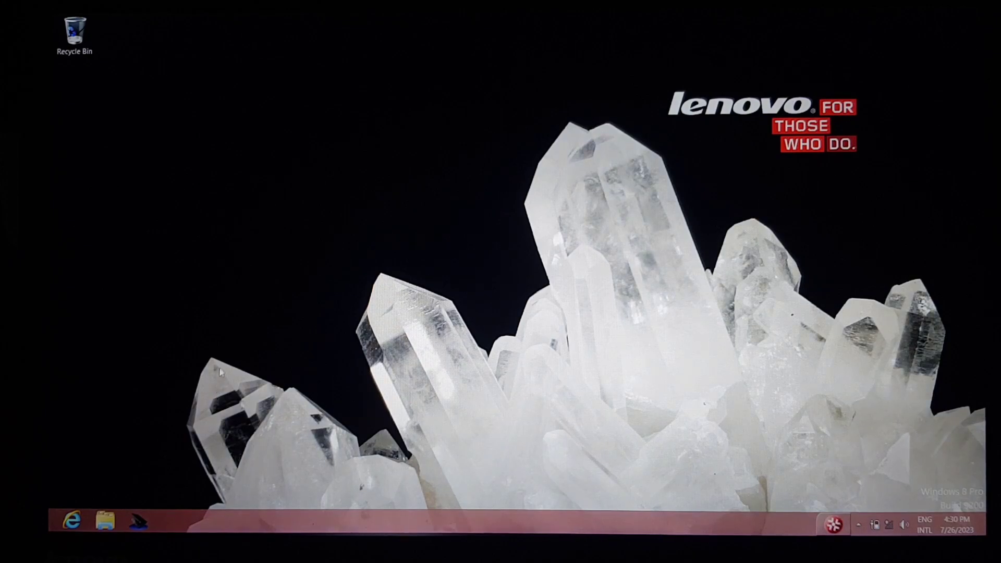
key(super+Pause)
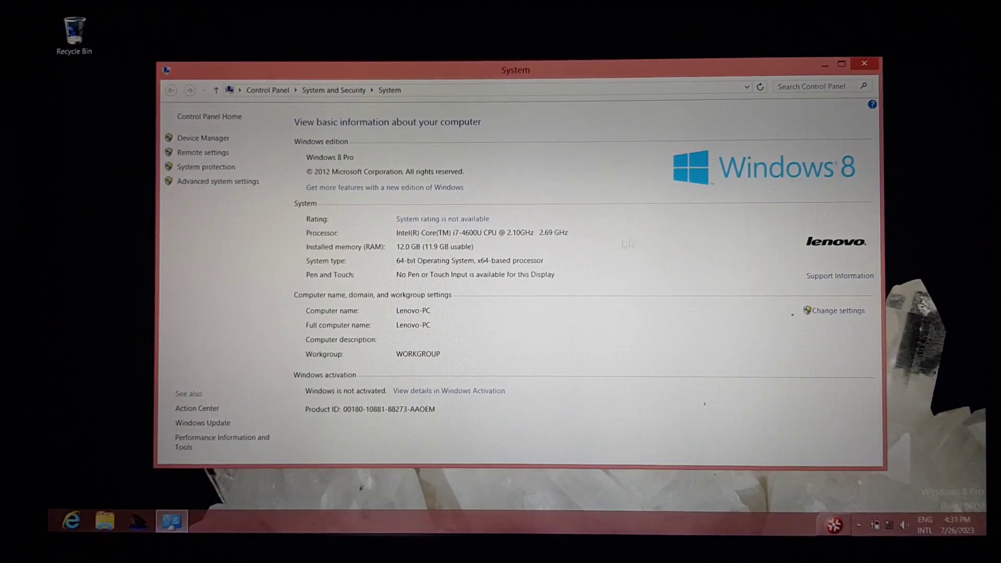
click(828, 161)
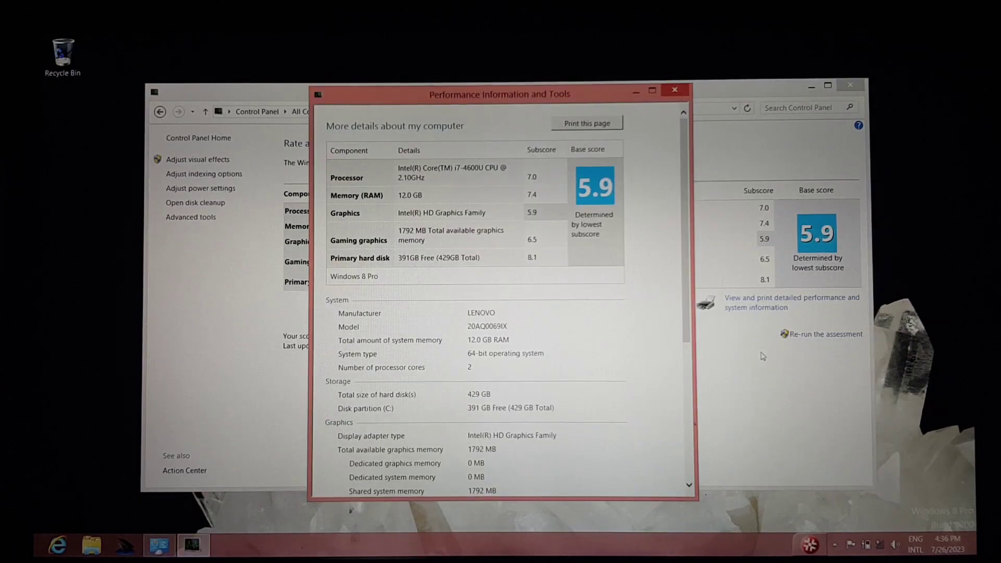
click(685, 360)
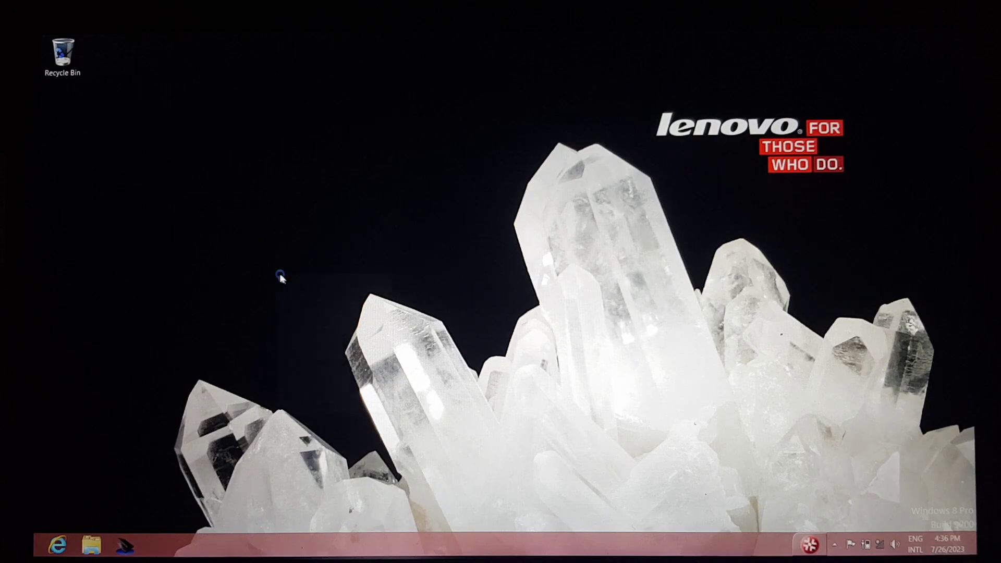
Step: Open the desktop background choices and preview the first Lenovo and ammonite wallpapers
right_click(281, 278)
click(328, 404)
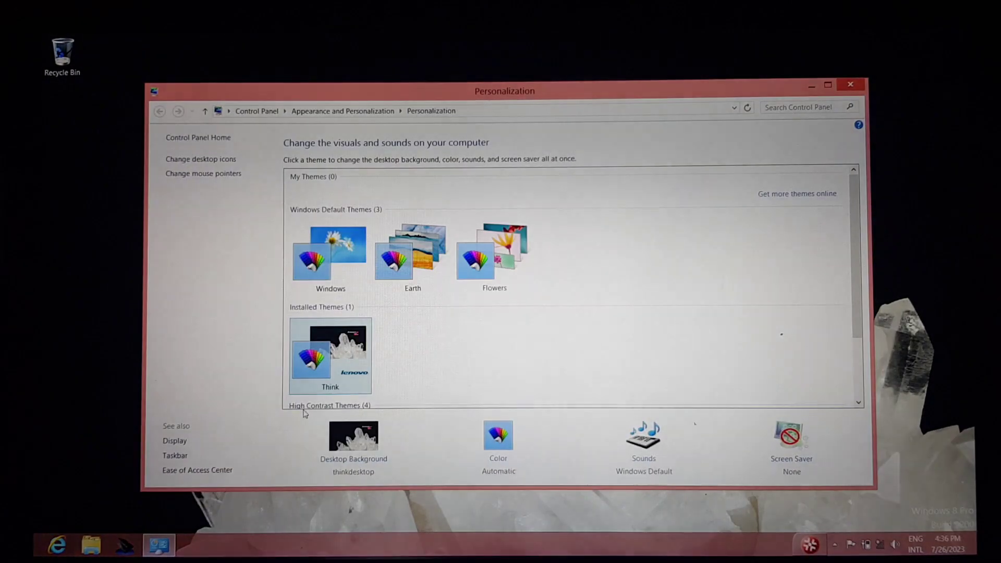
click(356, 442)
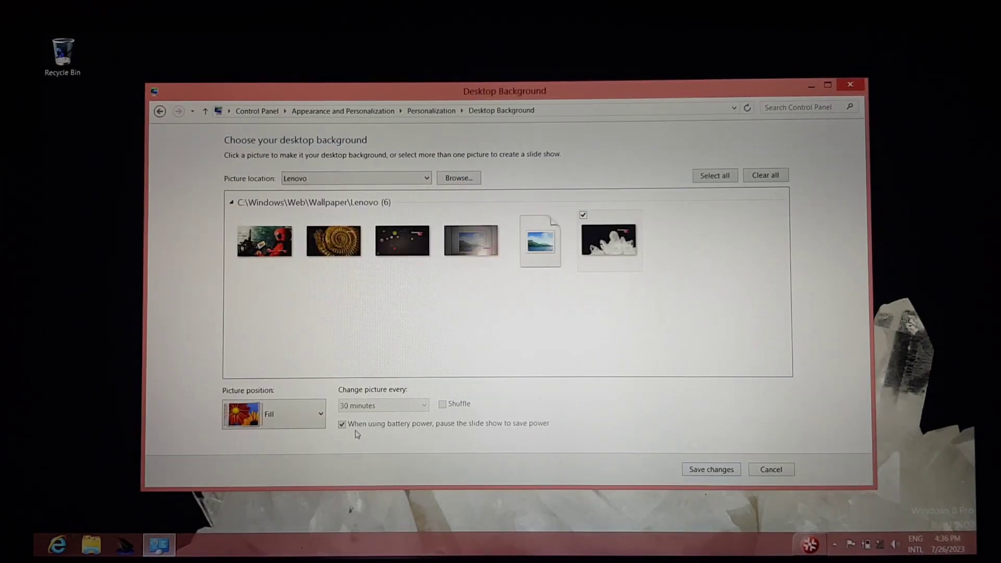
click(264, 240)
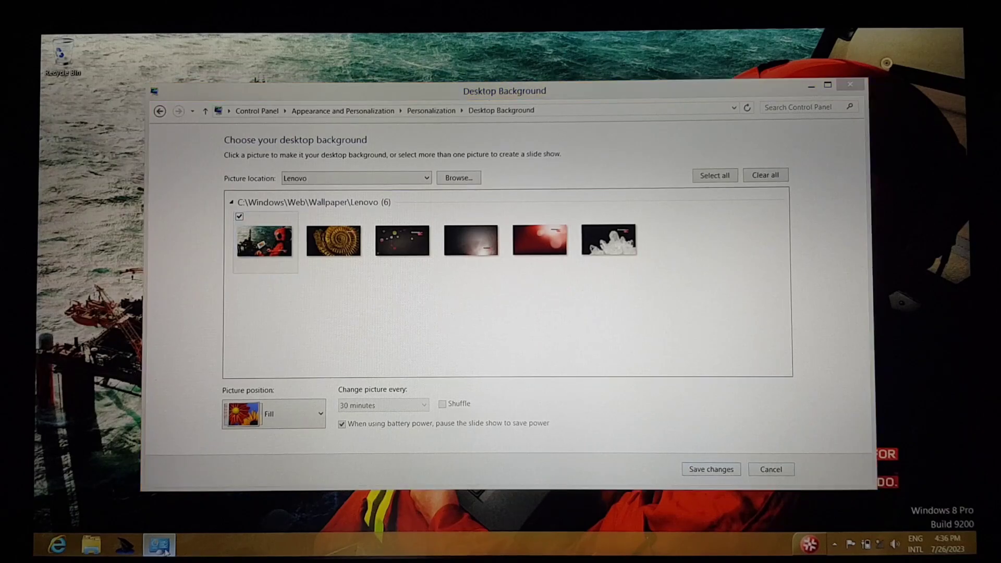
click(711, 470)
click(158, 545)
click(344, 235)
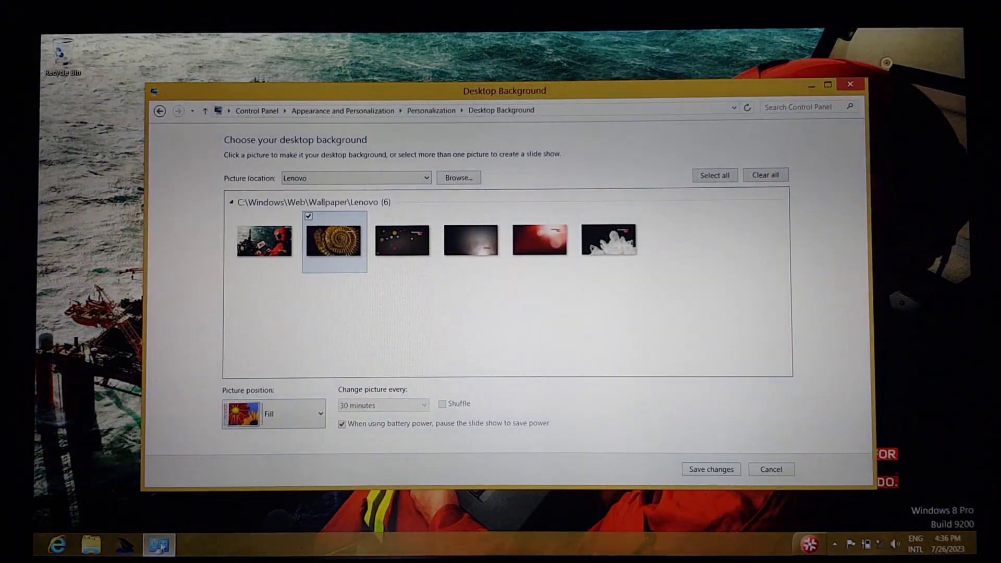
click(159, 545)
click(159, 545)
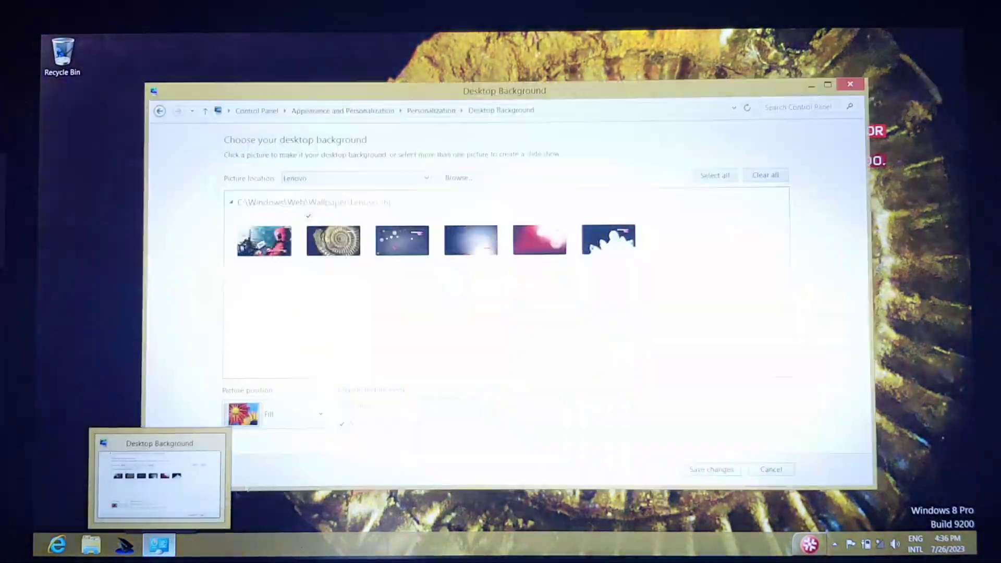
Step: Preview the dotted-lines, grey and red Lenovo wallpapers on the desktop
click(403, 241)
click(159, 545)
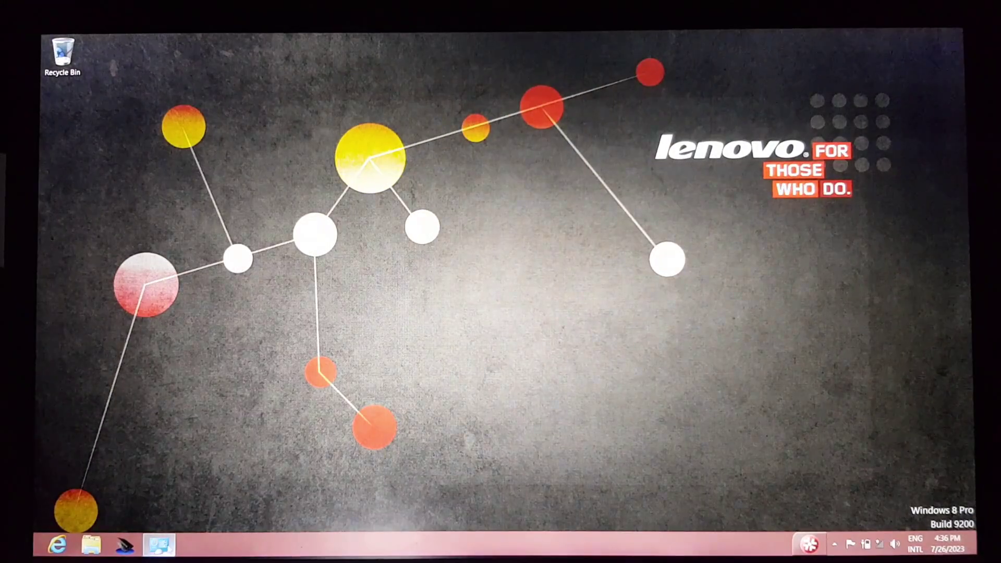
click(159, 545)
click(470, 239)
click(159, 544)
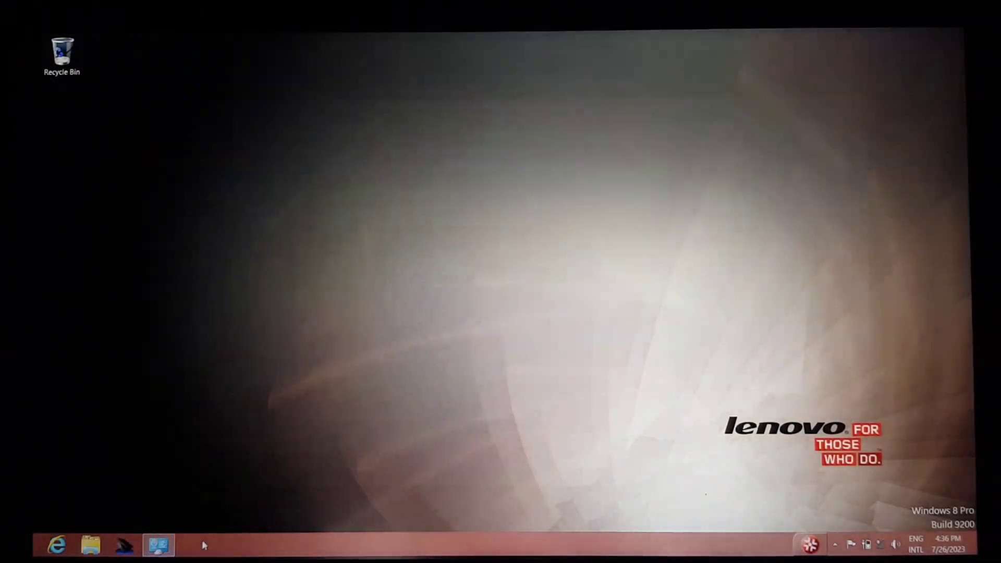
click(159, 544)
click(536, 239)
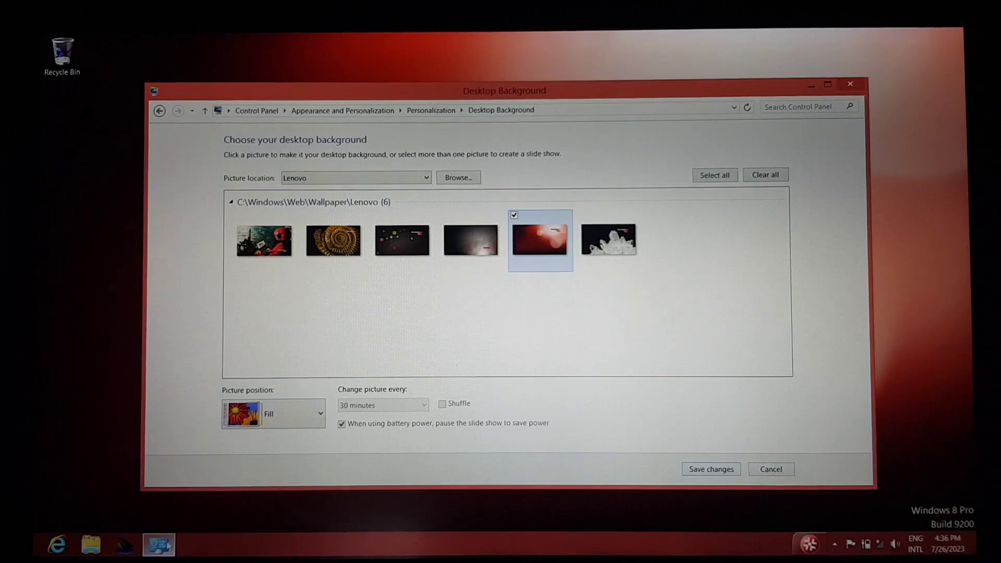
click(159, 544)
click(159, 544)
Step: Reselect the crystal wallpaper, cancel without saving, close personalization and go to Start
click(608, 240)
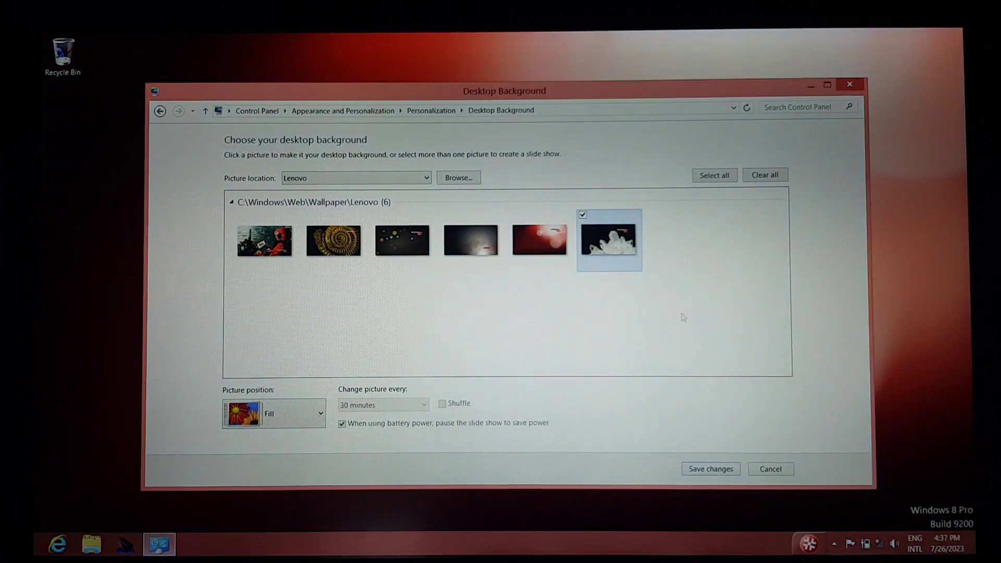
click(771, 469)
click(850, 85)
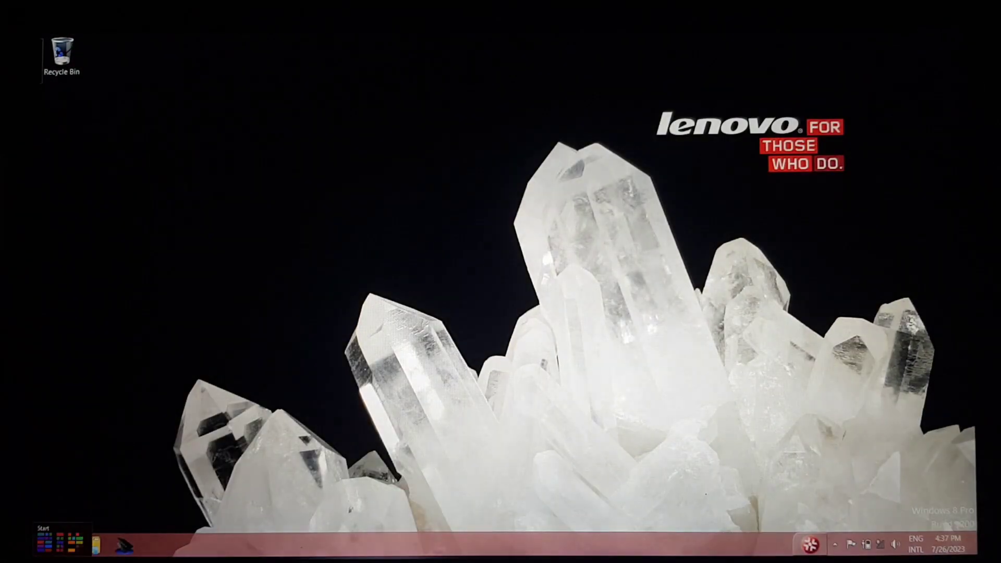
key(super)
click(951, 389)
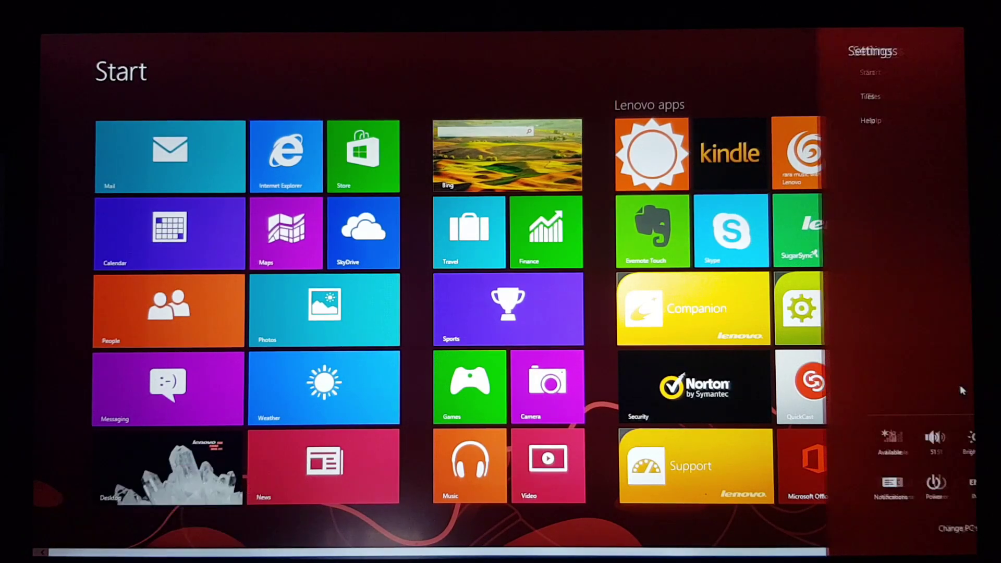
click(934, 525)
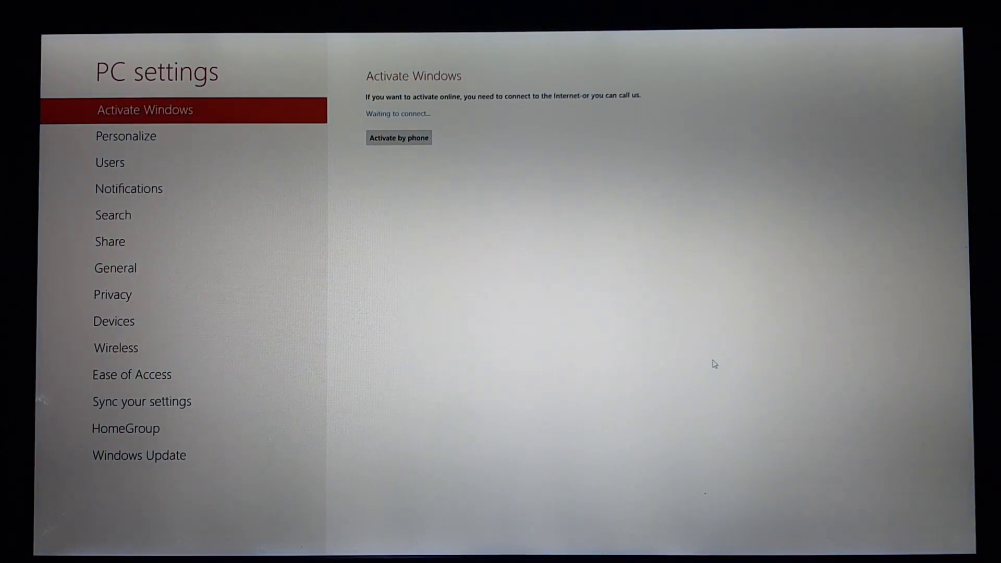
click(232, 268)
scroll(548, 313, down, 3)
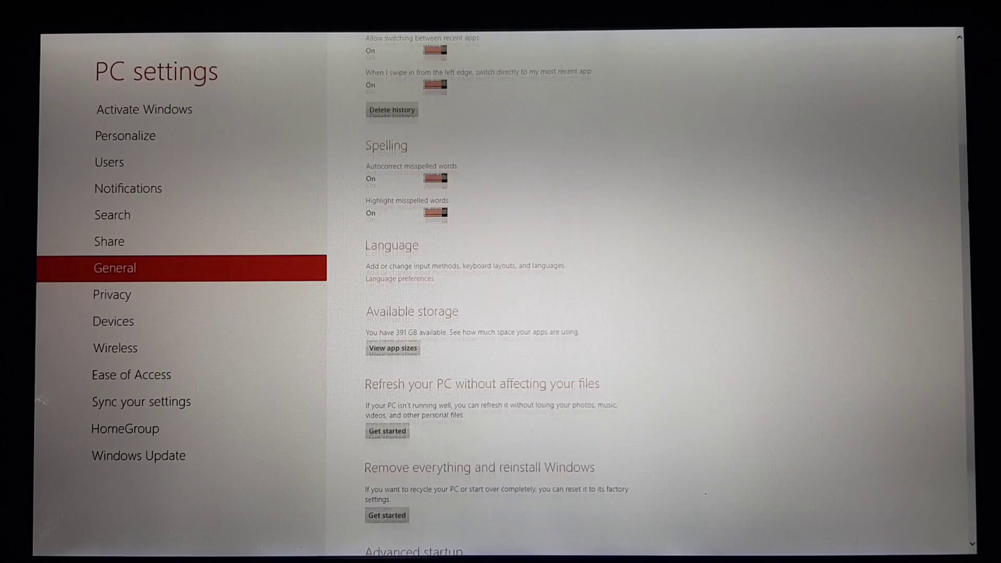
scroll(547, 312, down, 3)
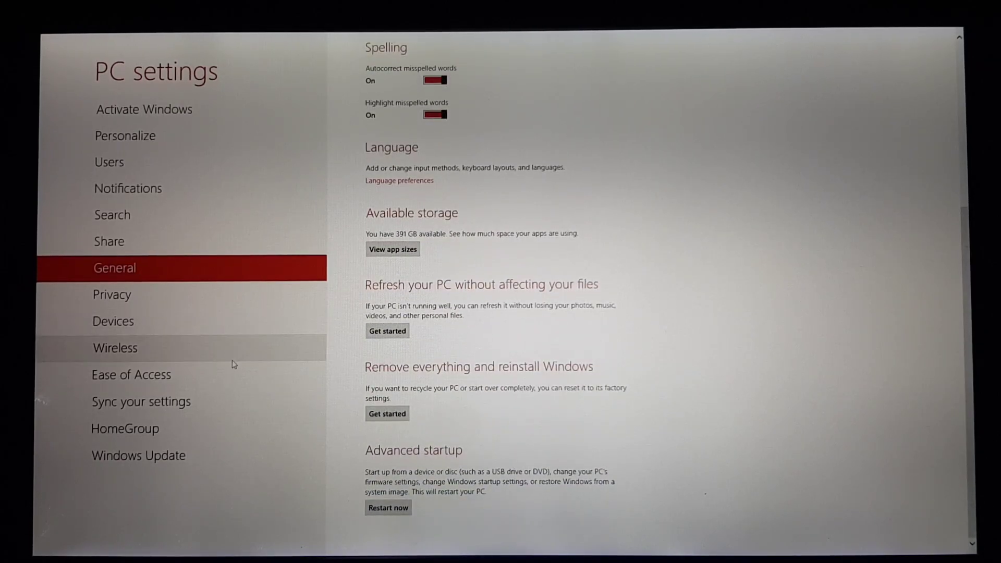
click(184, 140)
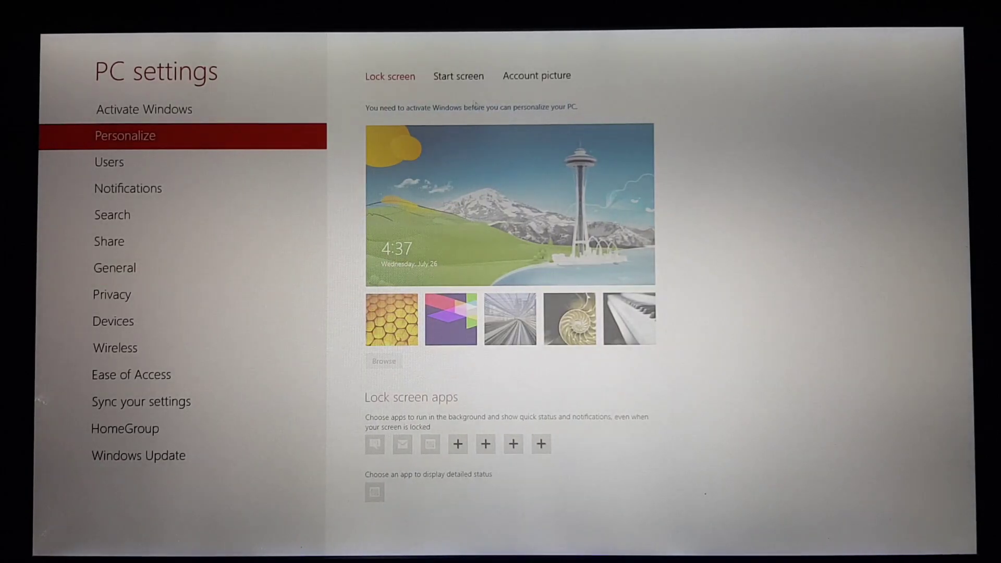
click(459, 76)
click(537, 75)
click(403, 77)
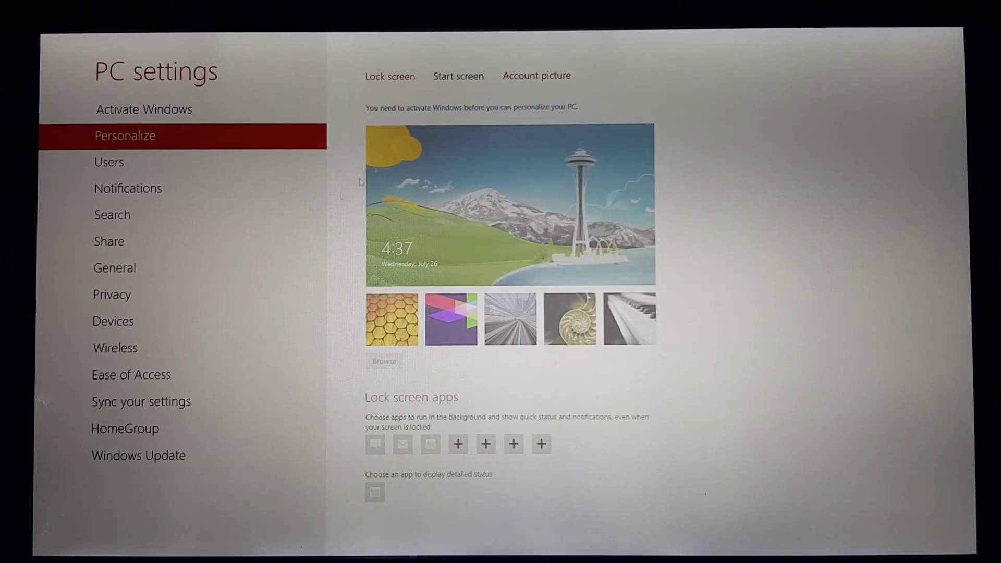
click(43, 540)
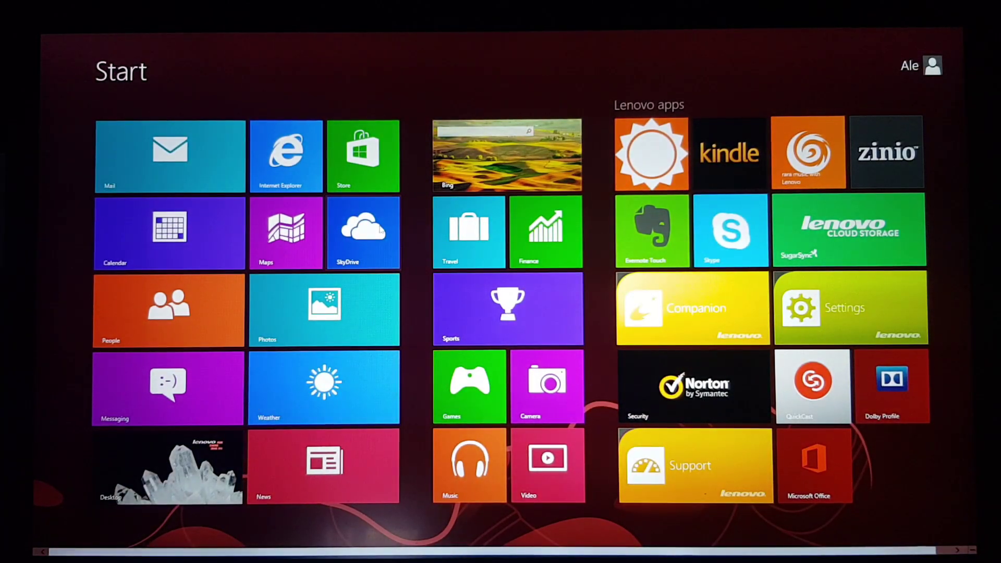
Step: Start the weather app, accept the AccuWeather terms and location access, and decline usage data sharing
click(646, 158)
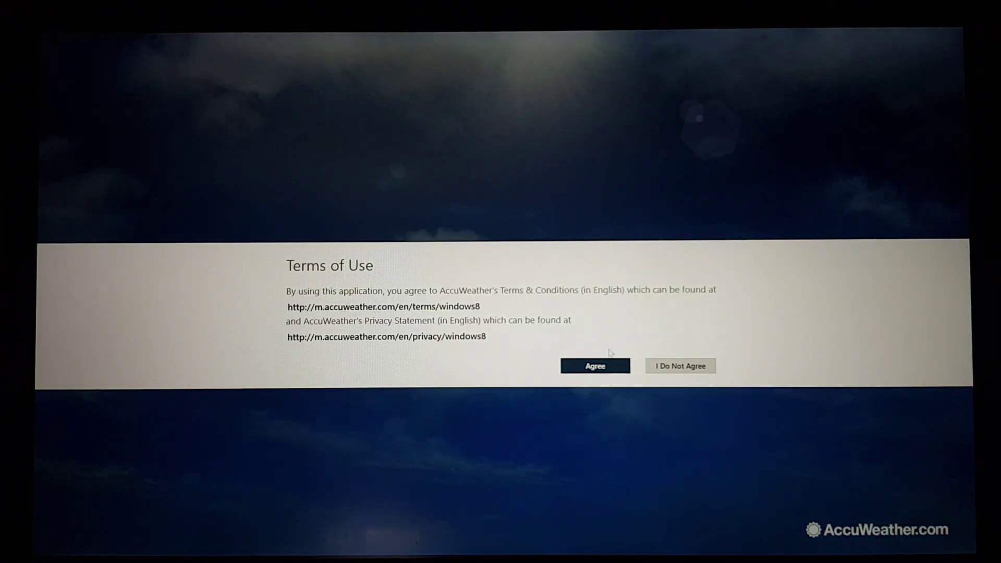
click(602, 369)
click(590, 297)
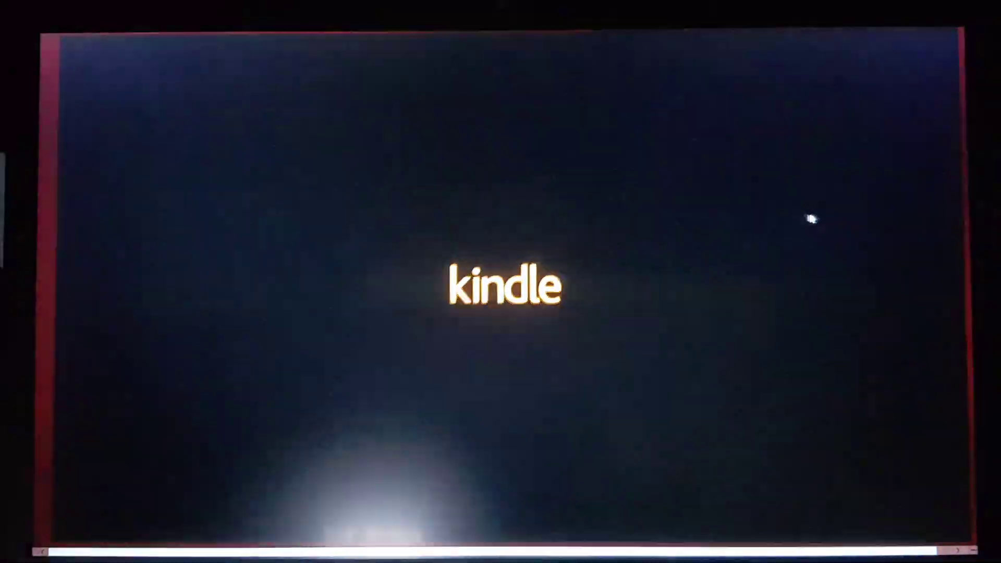
scroll(813, 214, down, 5)
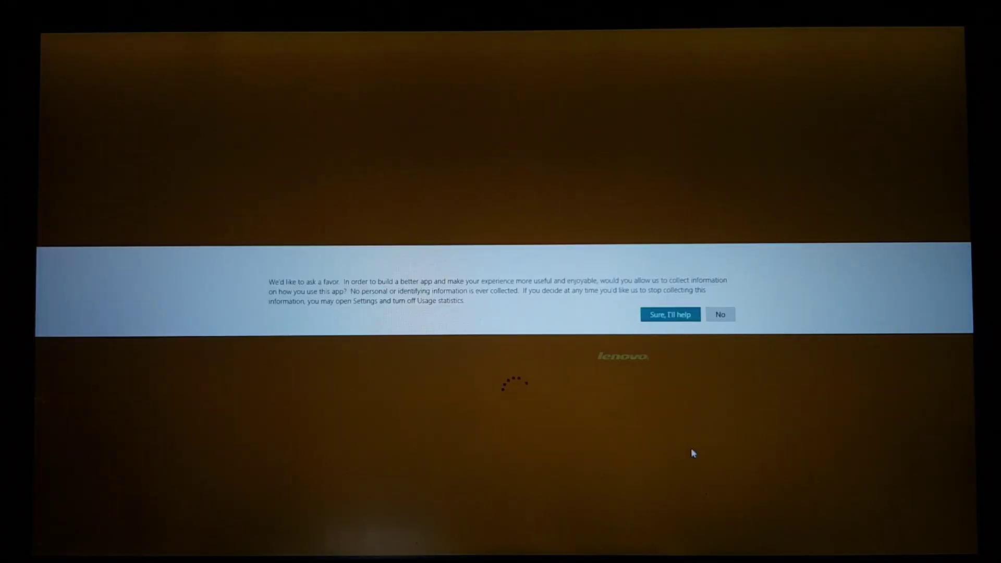
click(721, 315)
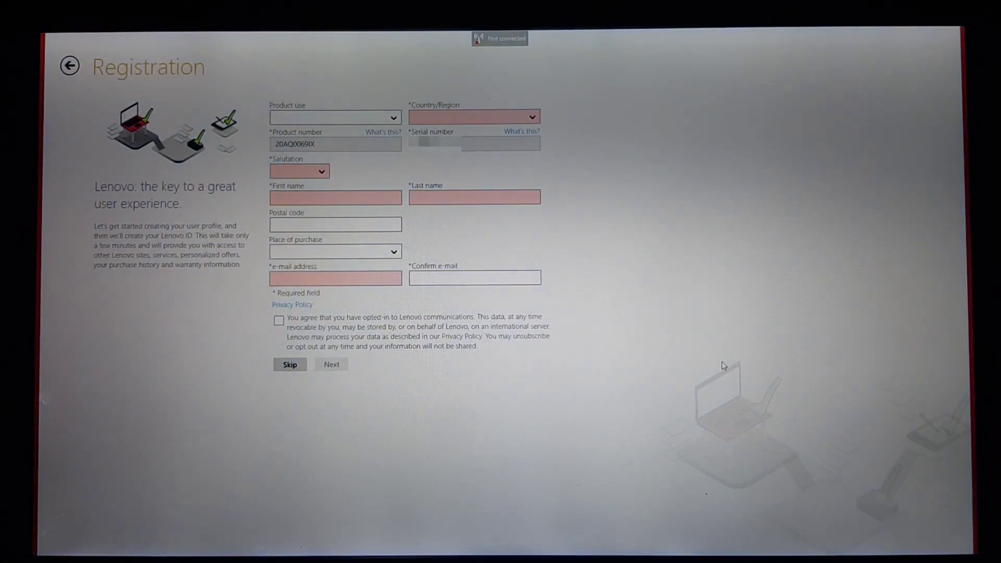
Step: Leave the registration form and start rara music with Lenovo, allowing background running
click(723, 366)
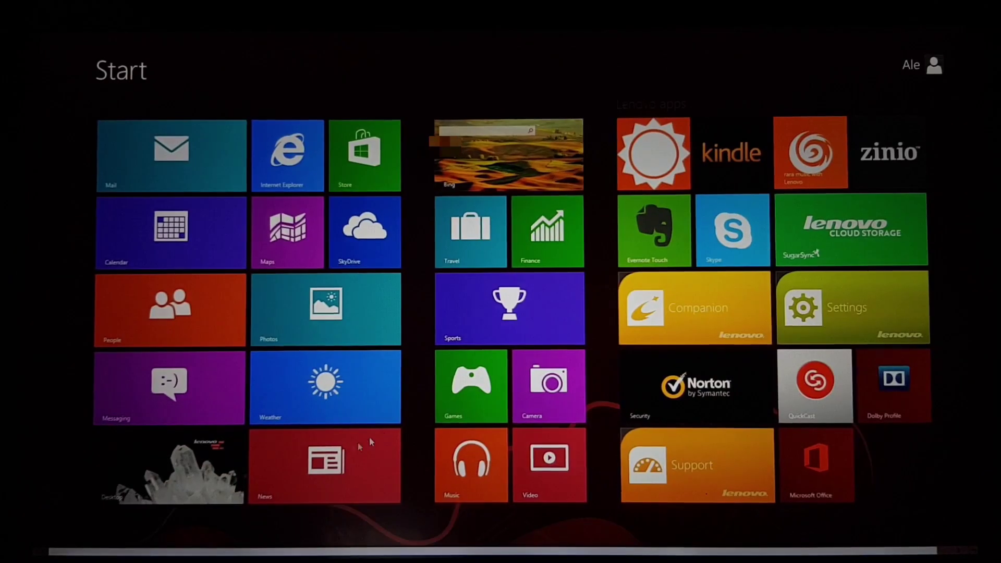
click(832, 174)
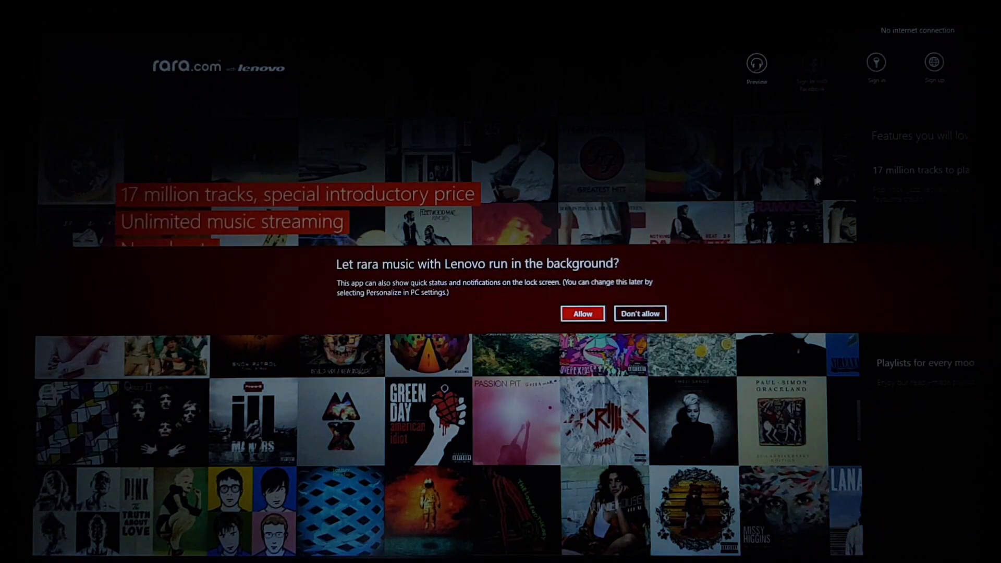
click(578, 313)
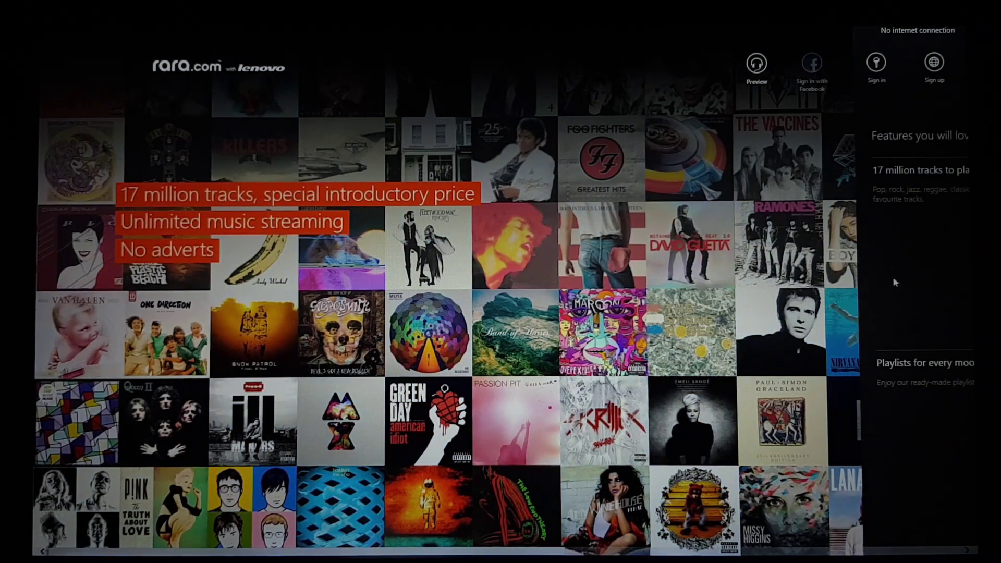
scroll(894, 281, down, 3)
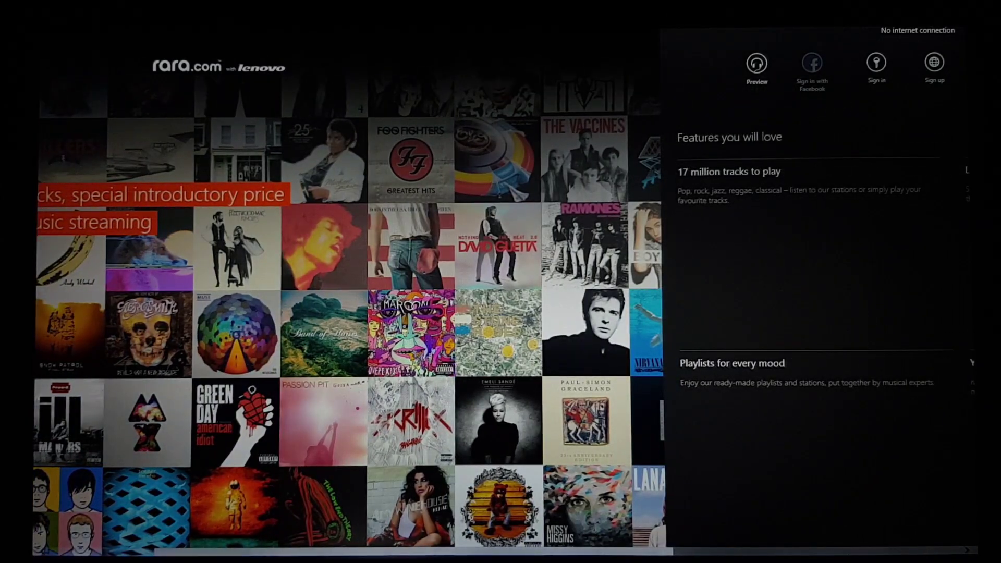
scroll(792, 540, down, 5)
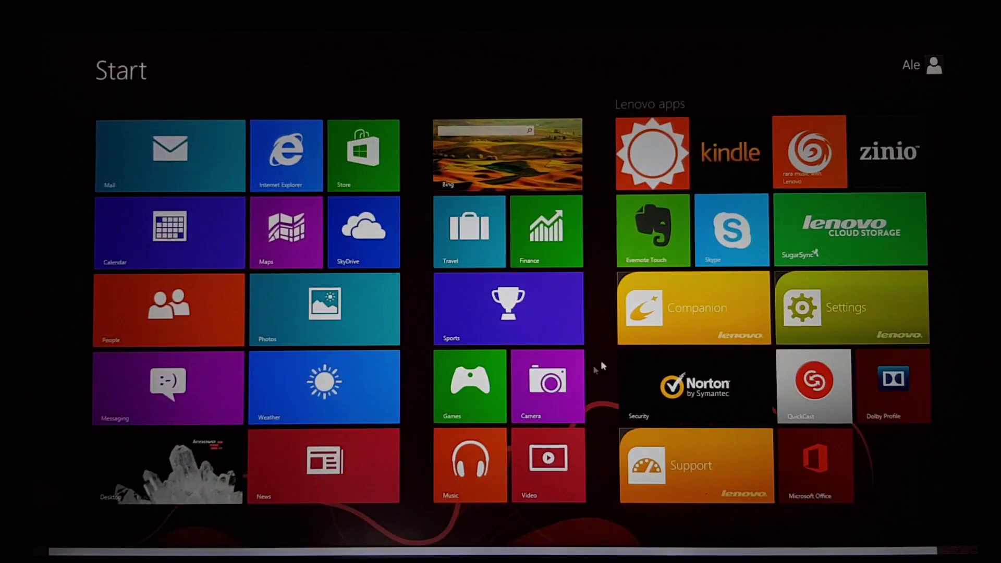
Step: Open the Lenovo cloud storage app, then launch Lenovo Settings from Start
click(673, 234)
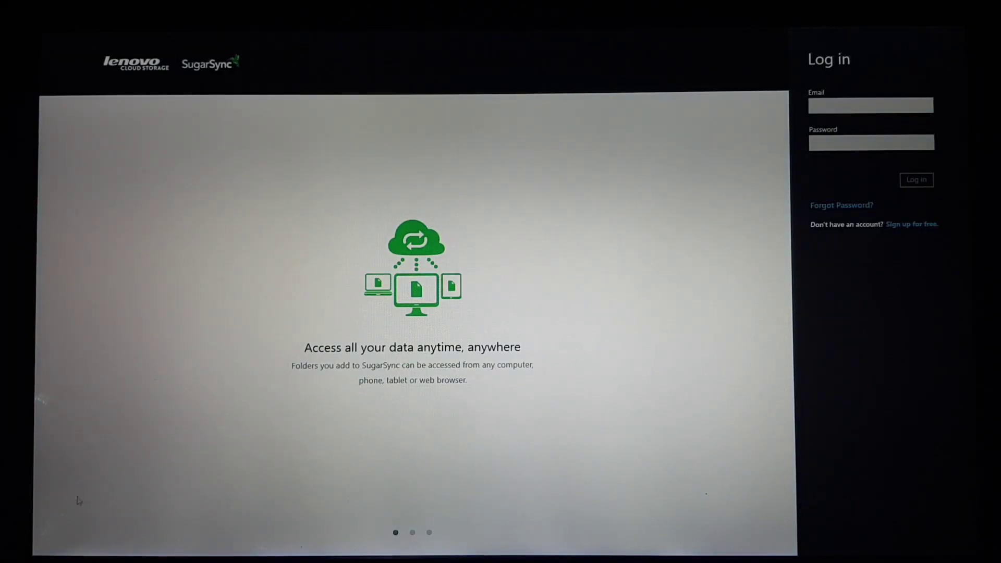
key(super)
click(844, 297)
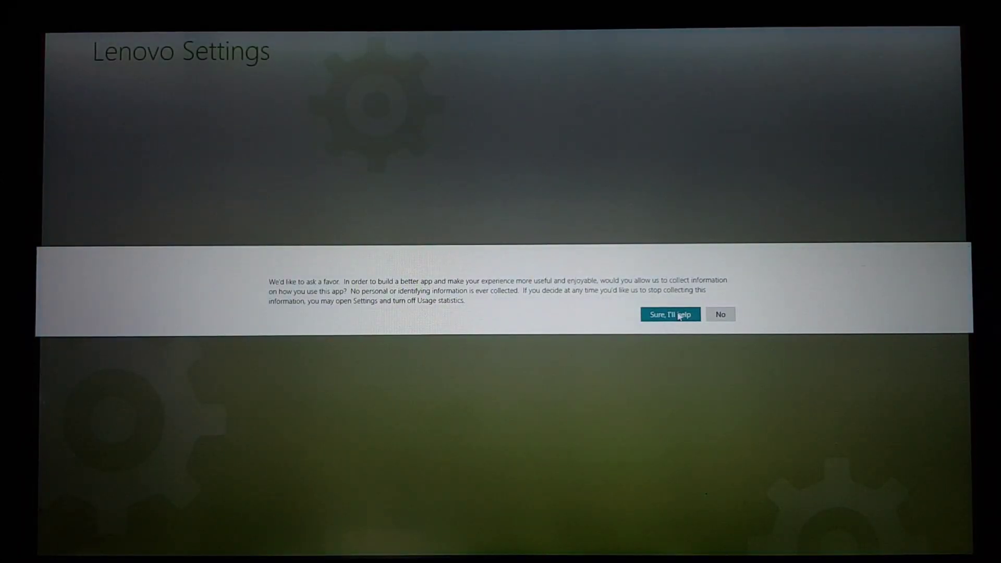
Step: Agree to share Lenovo Settings usage statistics, view Power settings, and start QuickCast, dismissing its disclaimer
click(669, 315)
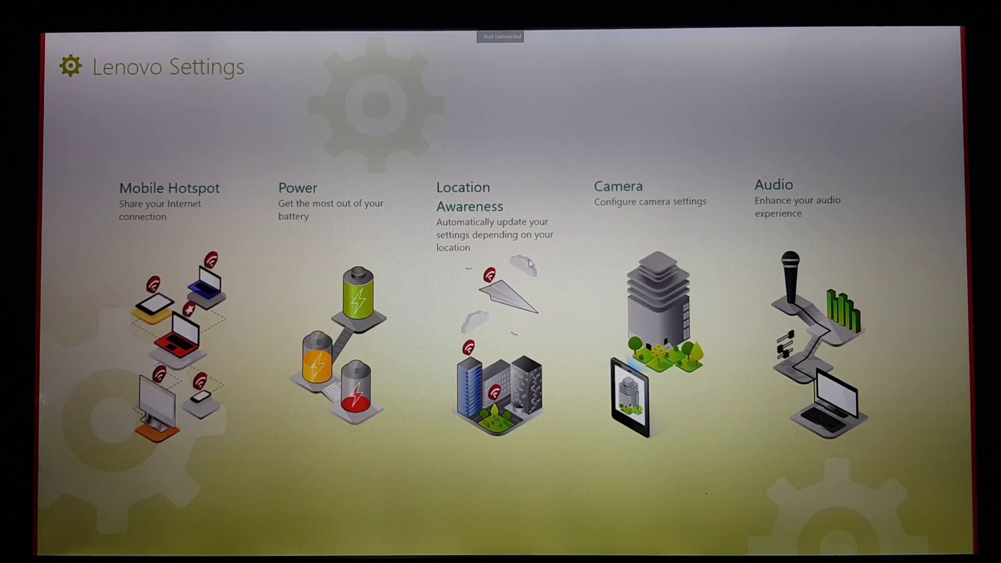
click(336, 344)
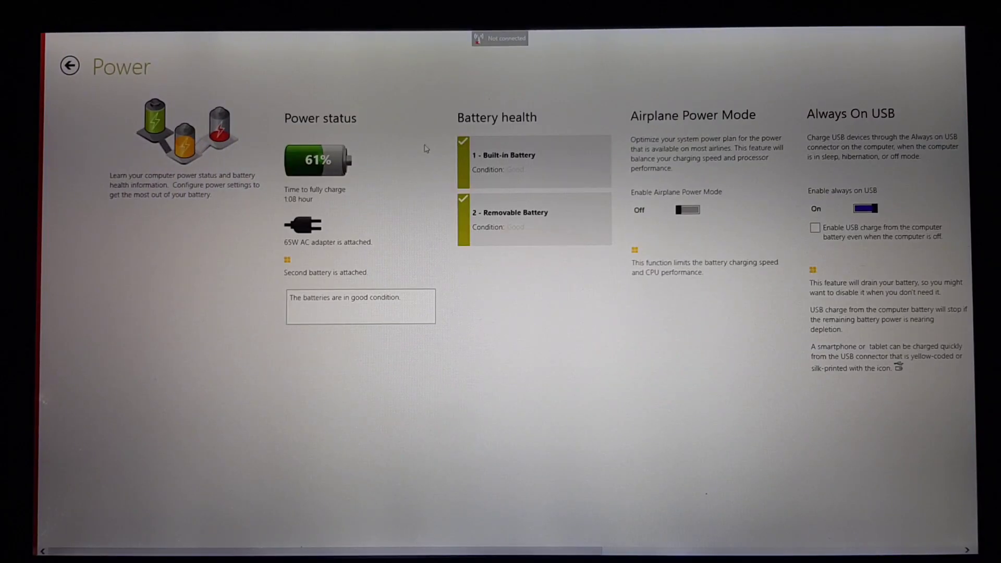
scroll(599, 287, down, 5)
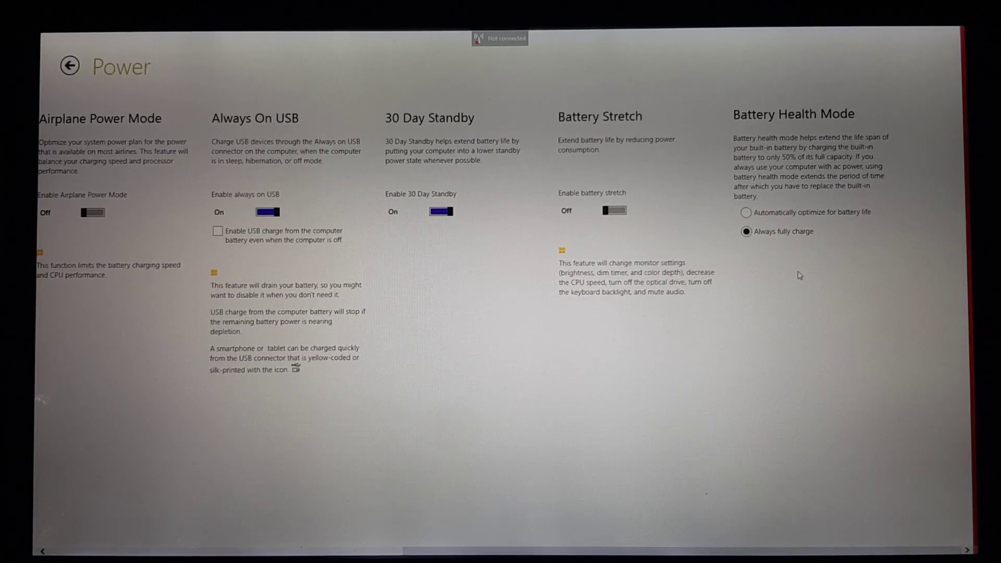
scroll(756, 286, up, 5)
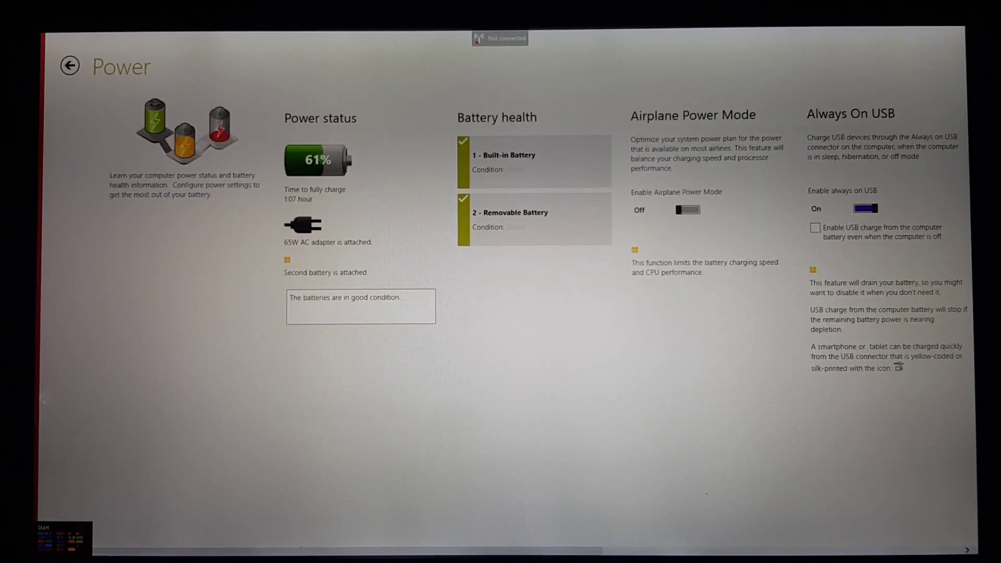
key(super)
click(814, 387)
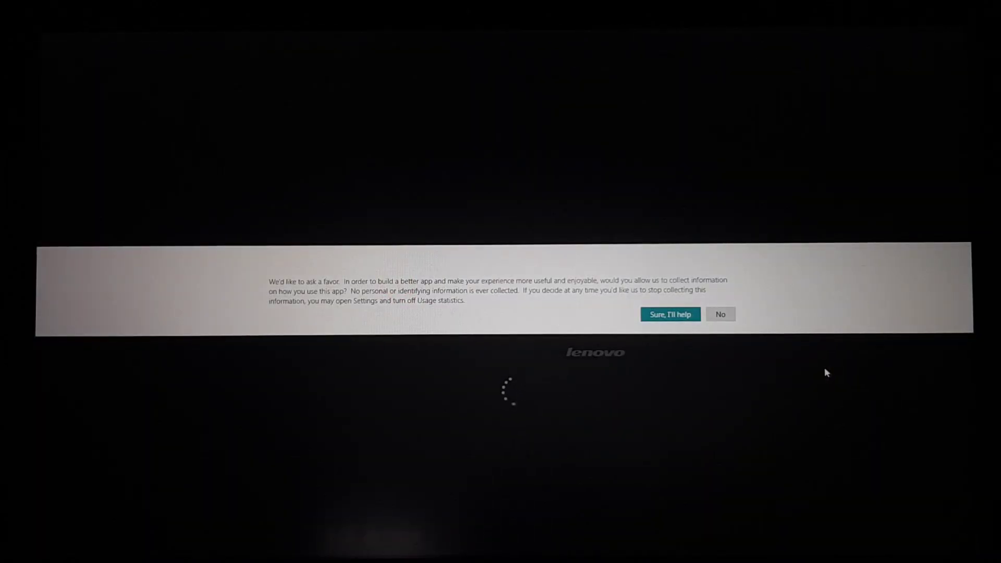
click(680, 315)
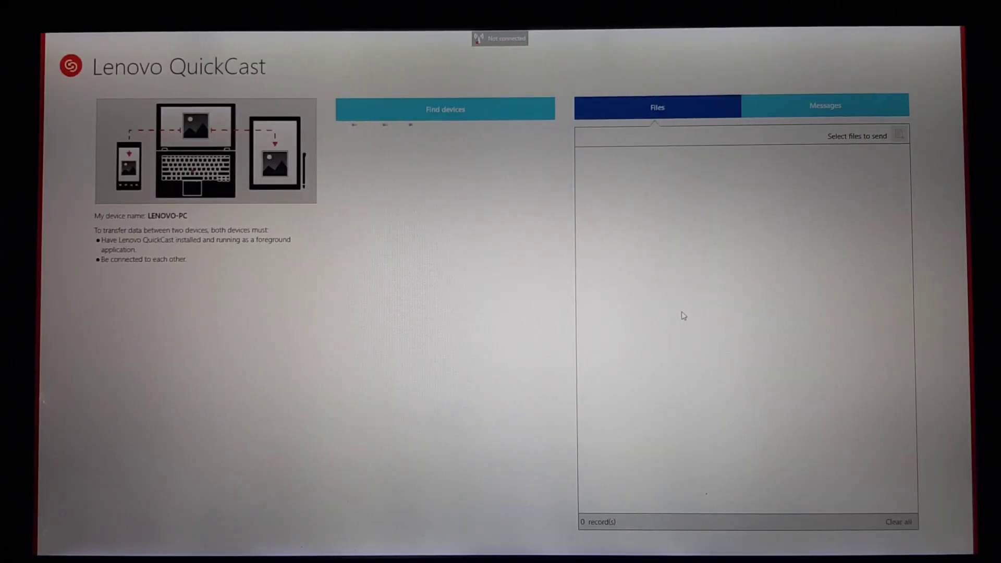
Step: Open and close Dolby Home Theater and Microsoft Office, then show the Lenovo device page
key(super)
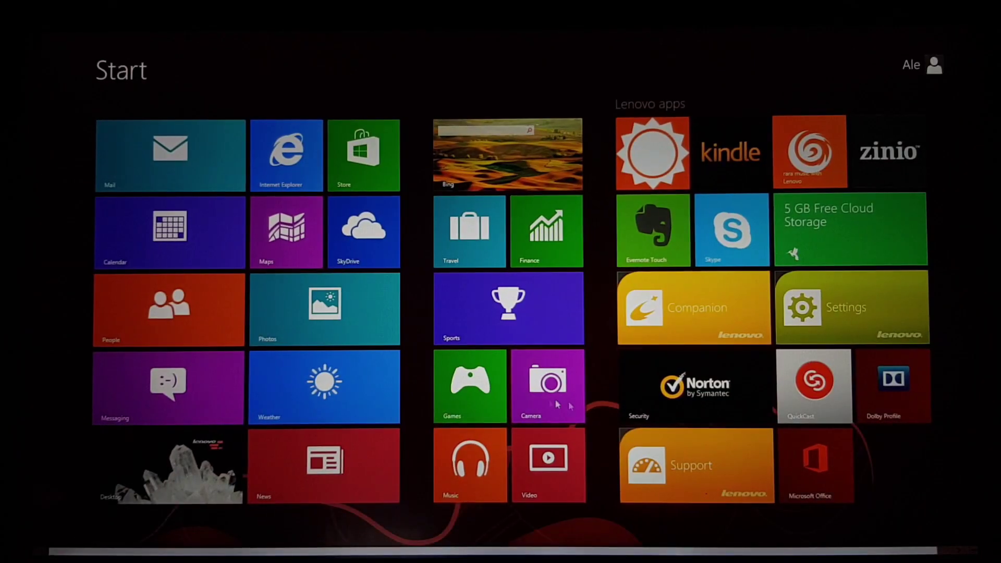
click(903, 387)
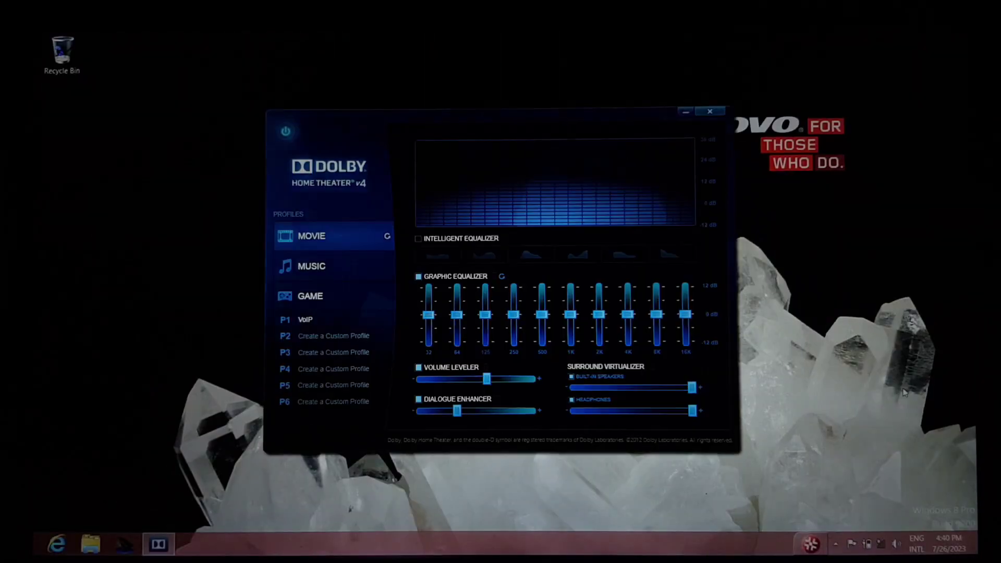
click(714, 117)
key(super)
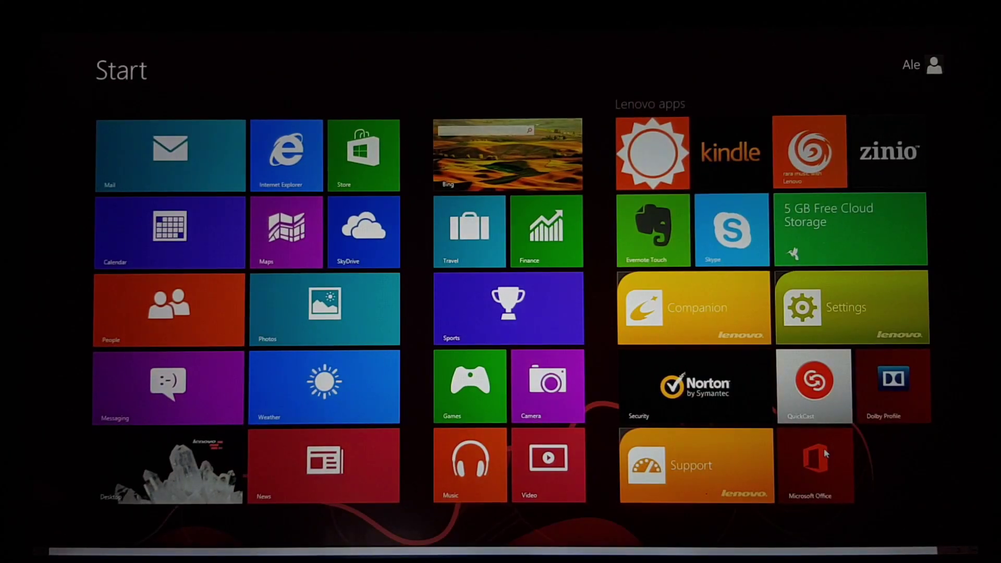
click(798, 413)
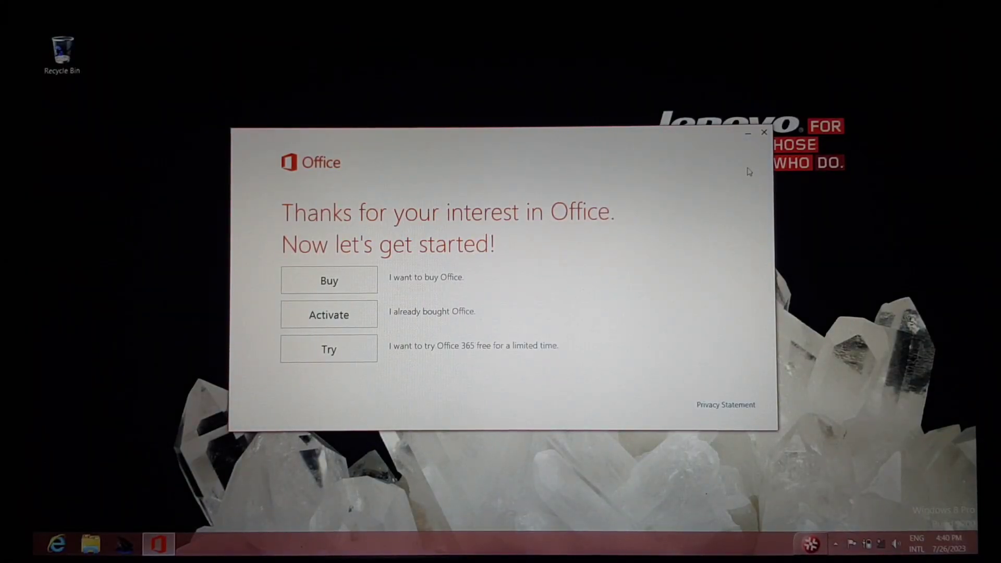
click(764, 133)
click(125, 544)
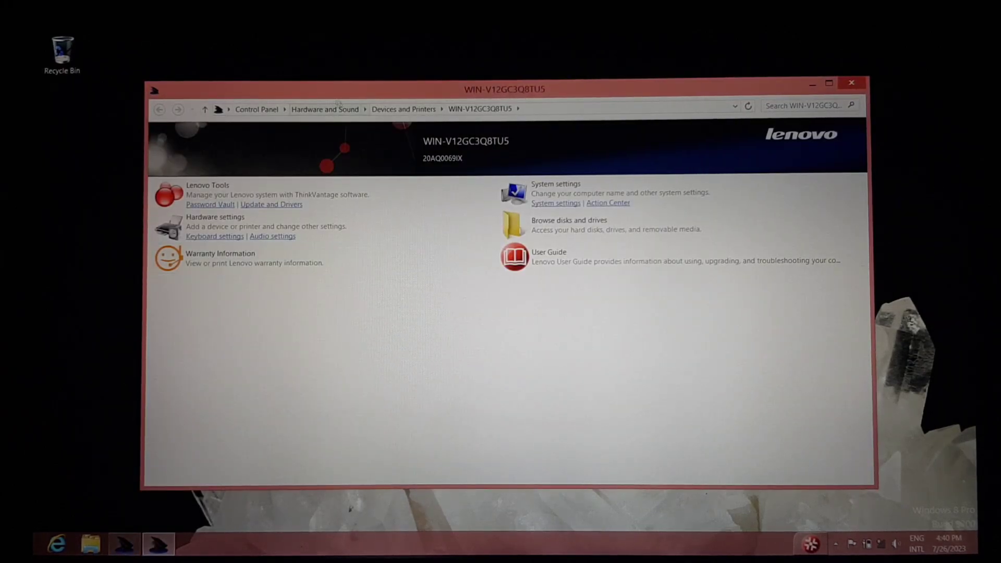
Step: Maximize the Lenovo device page, visit Lenovo Tools, then view and close a ThinkPad User Guide
double_click(333, 93)
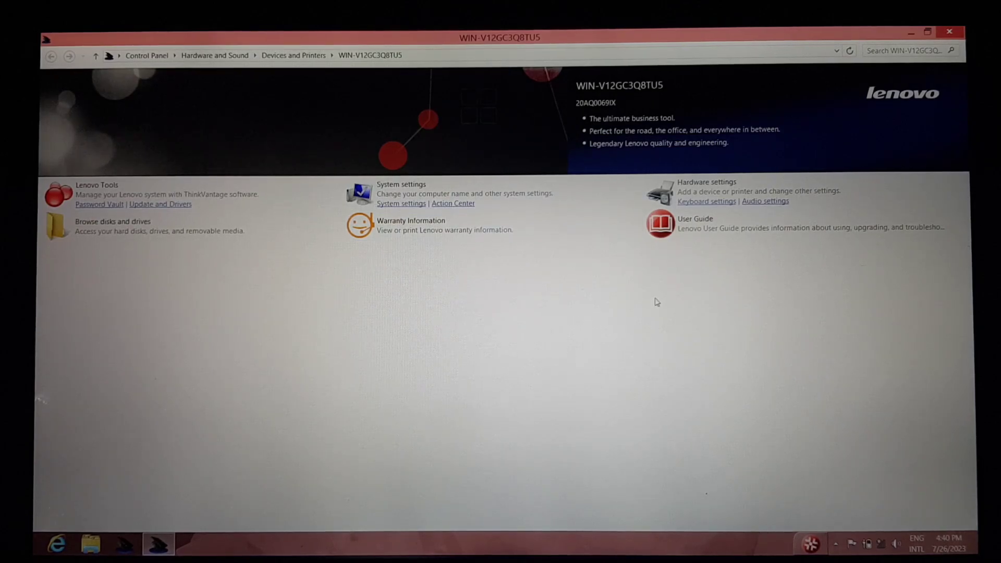
click(97, 186)
key(alt+Left)
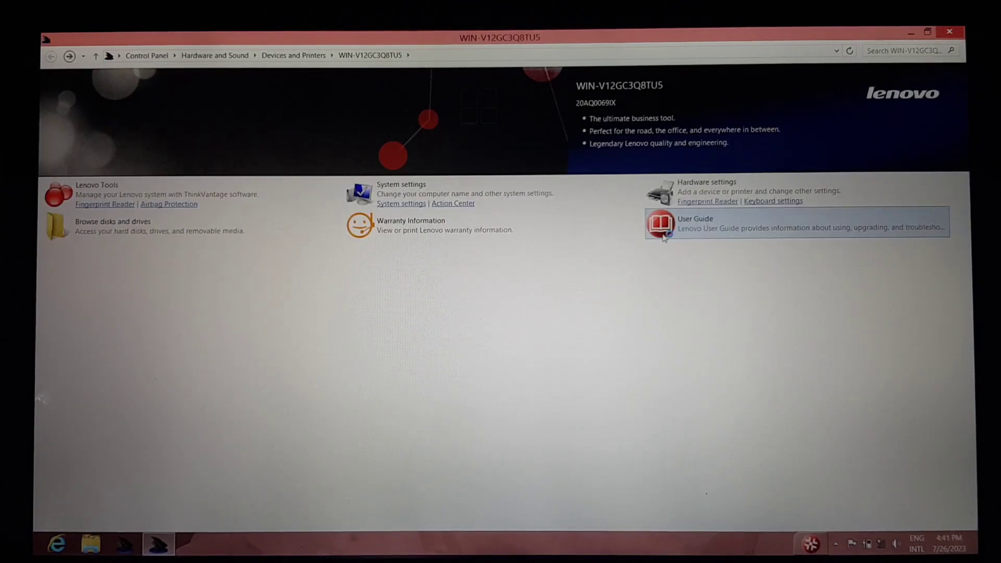
double_click(665, 227)
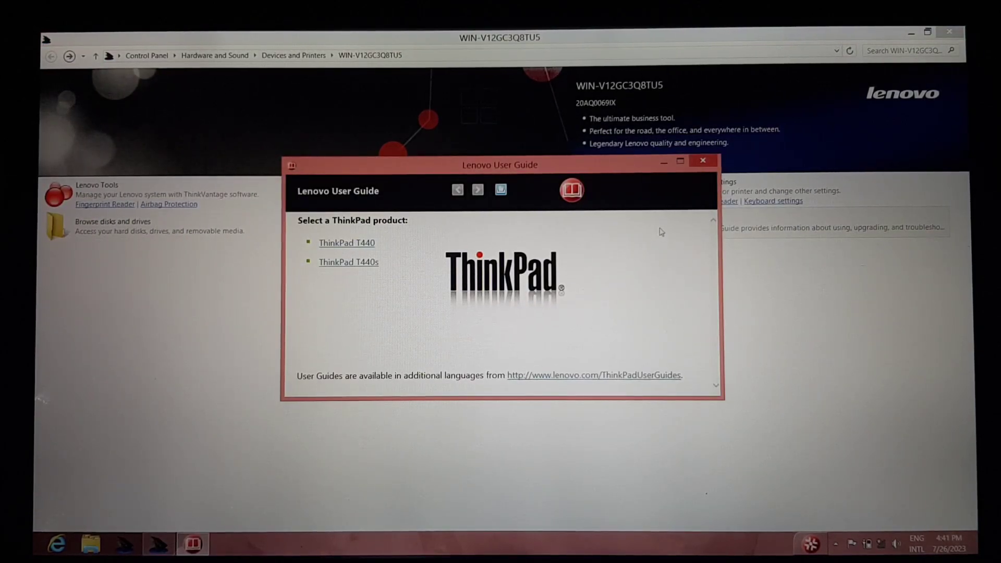
click(346, 242)
click(702, 161)
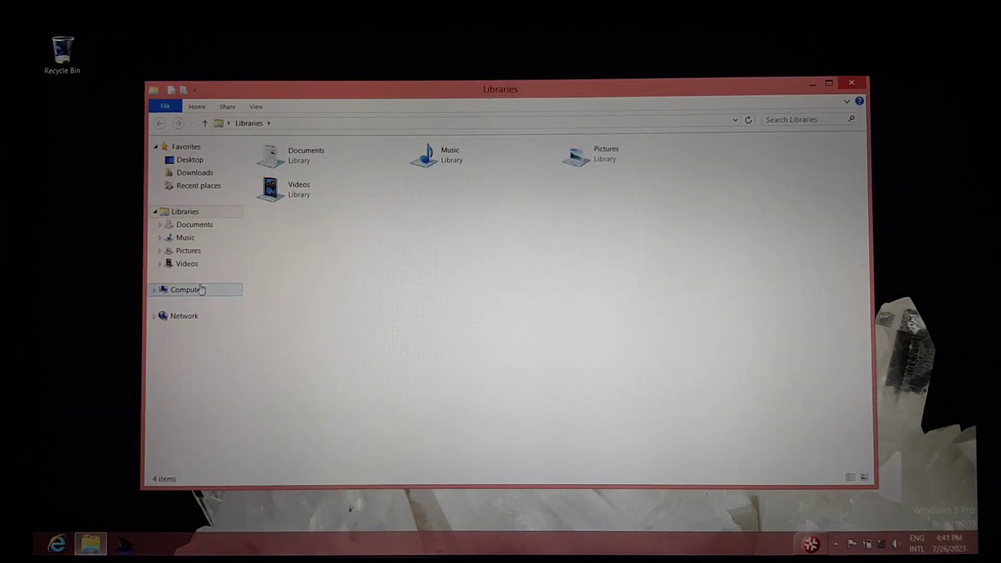
Step: Go from the computer's drives to Control Panel and show all items as large icons
click(186, 289)
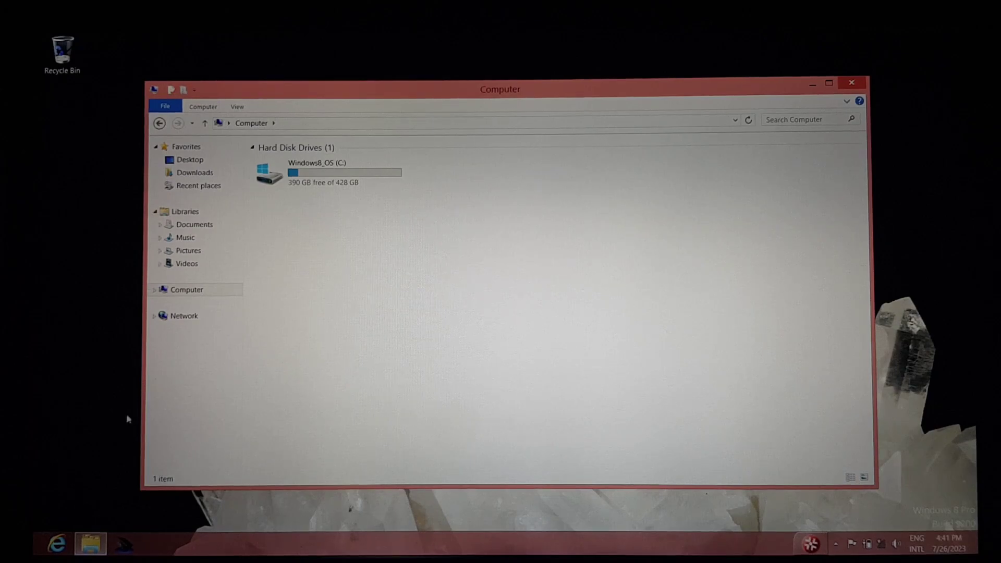
click(227, 123)
click(258, 218)
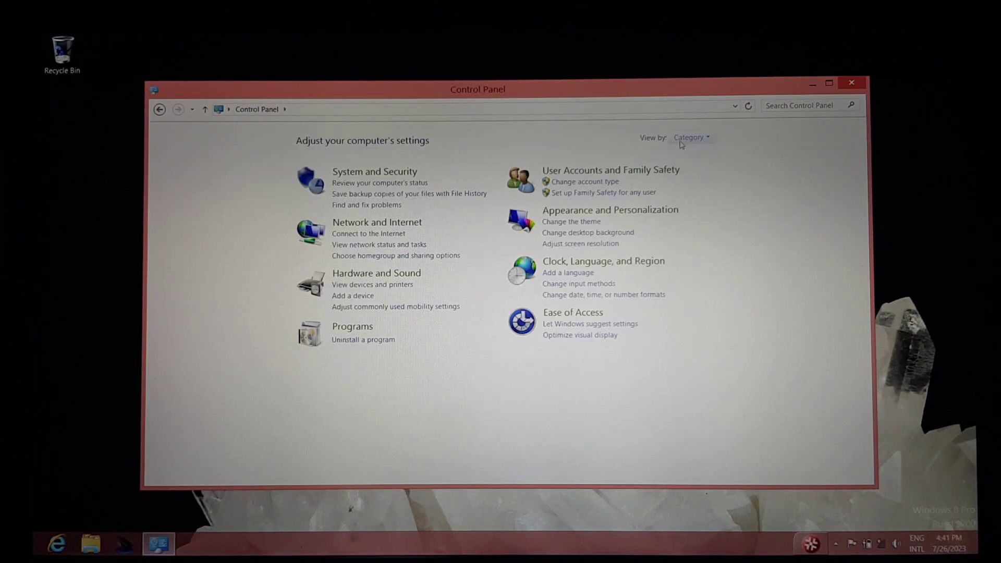
click(691, 138)
click(703, 167)
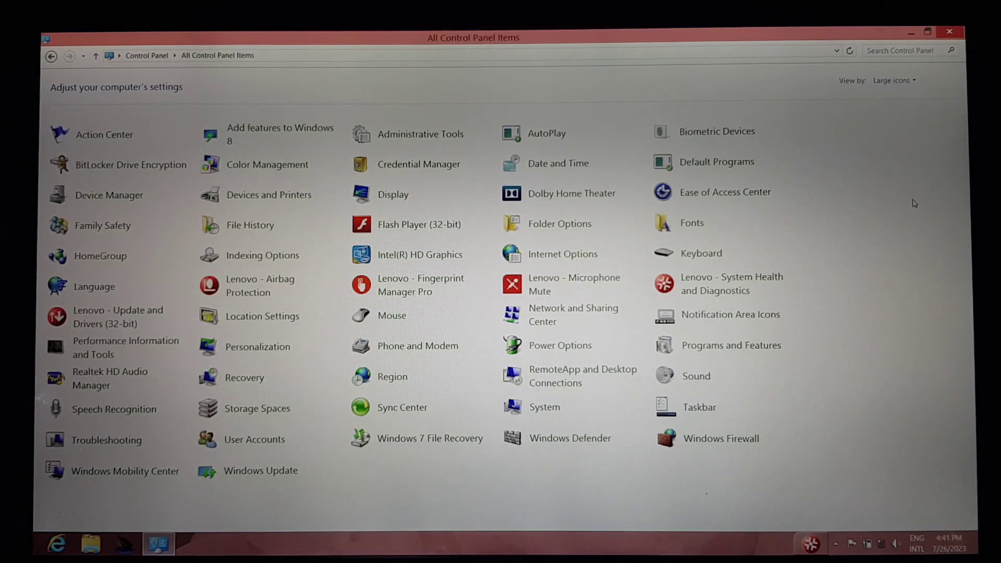
Step: Show all apps from Start, dismiss the activation reminder, and launch Norton Internet Security from the tray
key(super)
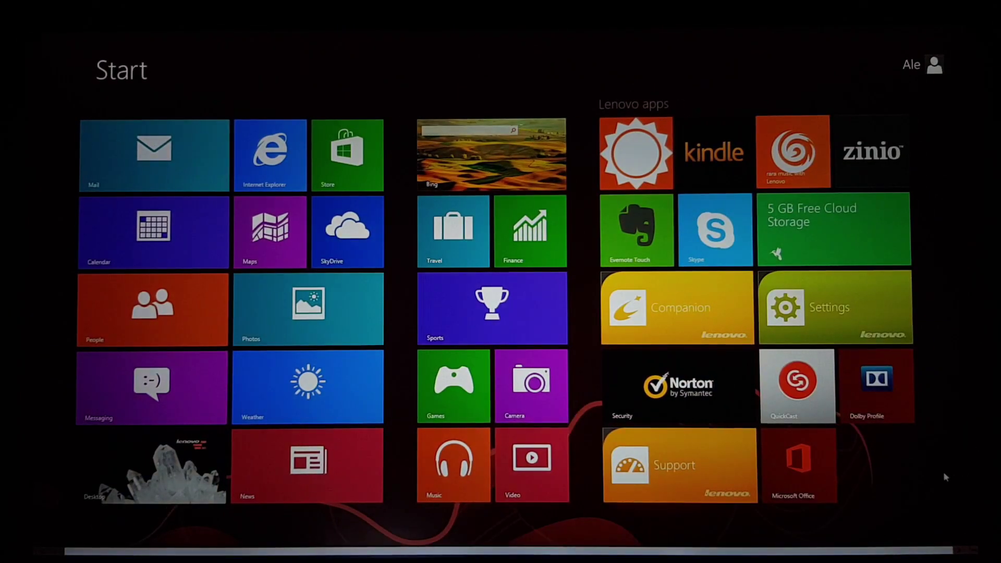
right_click(942, 472)
click(948, 528)
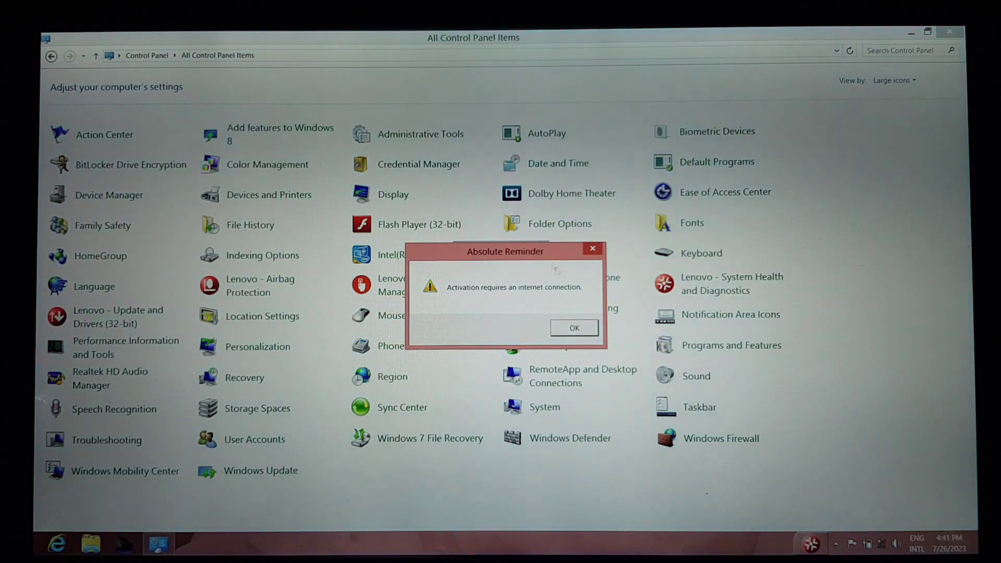
click(573, 327)
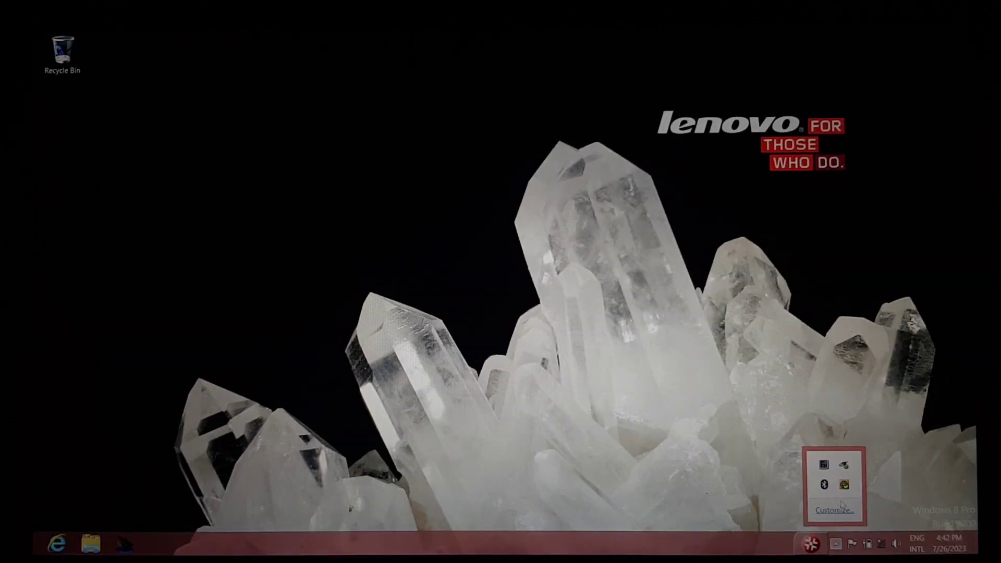
double_click(845, 485)
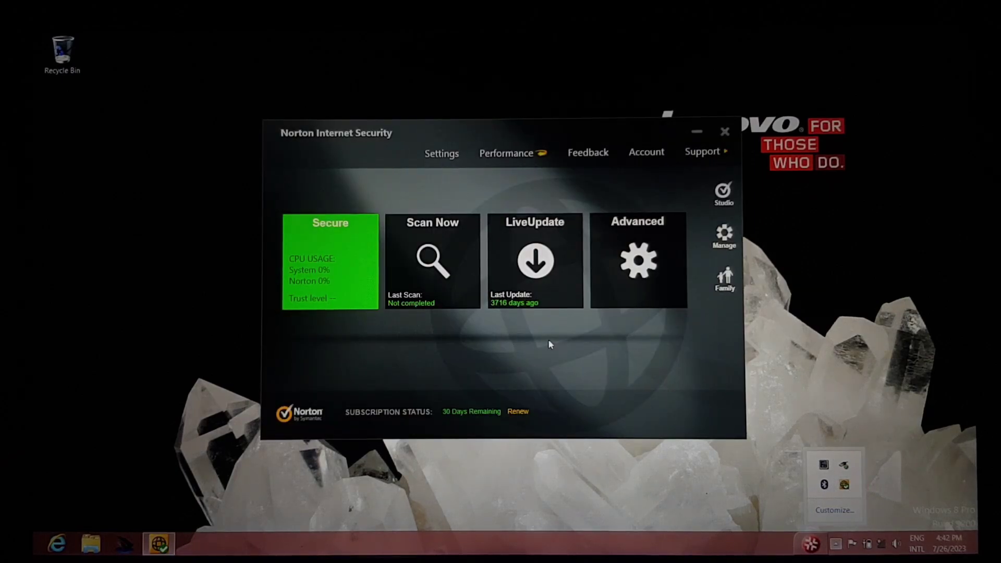
Step: View LiveUpdate details, close Norton, and dismiss the Solution Center welcome and internet-access notices
click(539, 273)
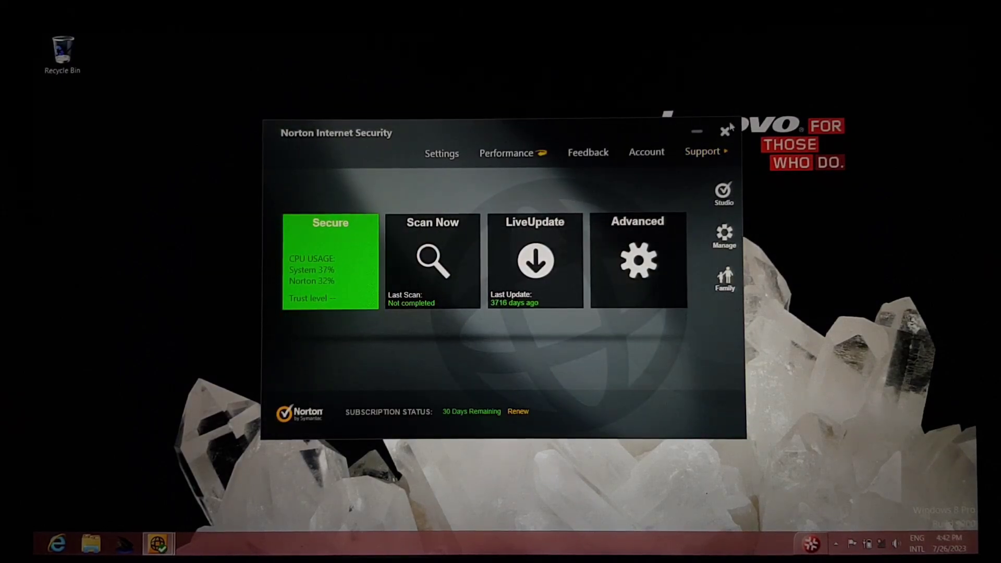
click(727, 131)
click(678, 126)
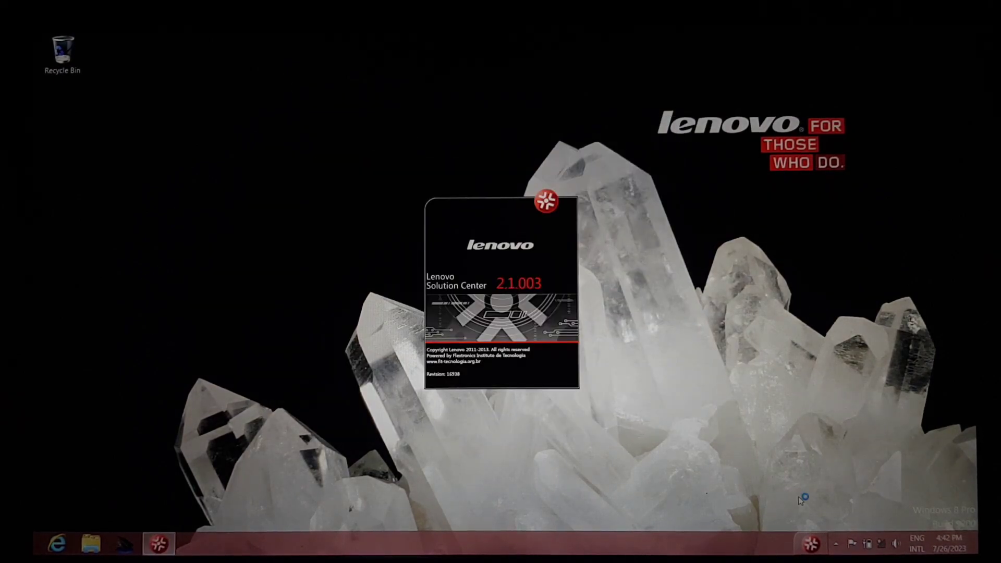
click(598, 243)
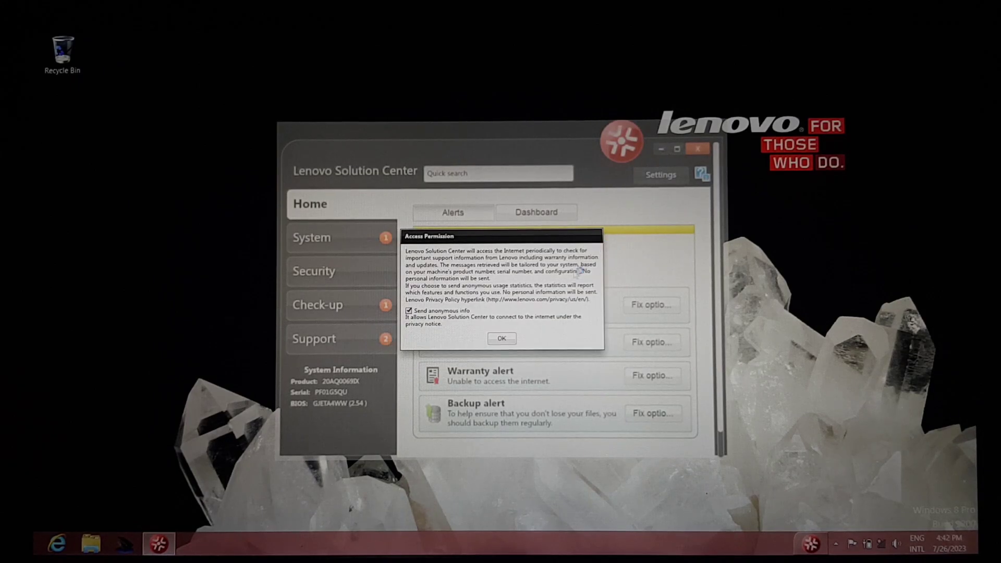
click(502, 338)
Step: Maximize Lenovo Solution Center, view its System, Security, Check-up and Support pages, then close it
double_click(470, 145)
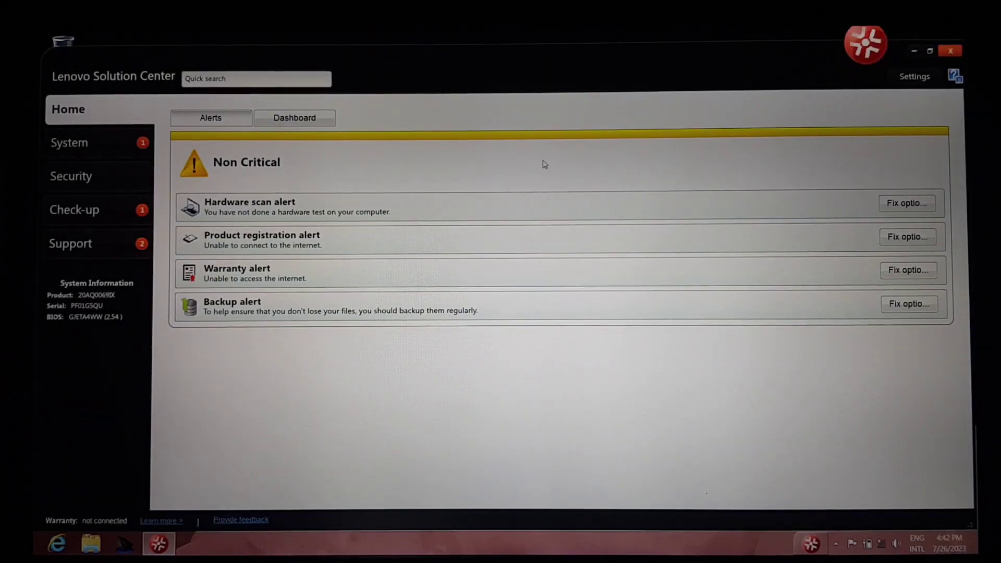
click(92, 144)
click(92, 178)
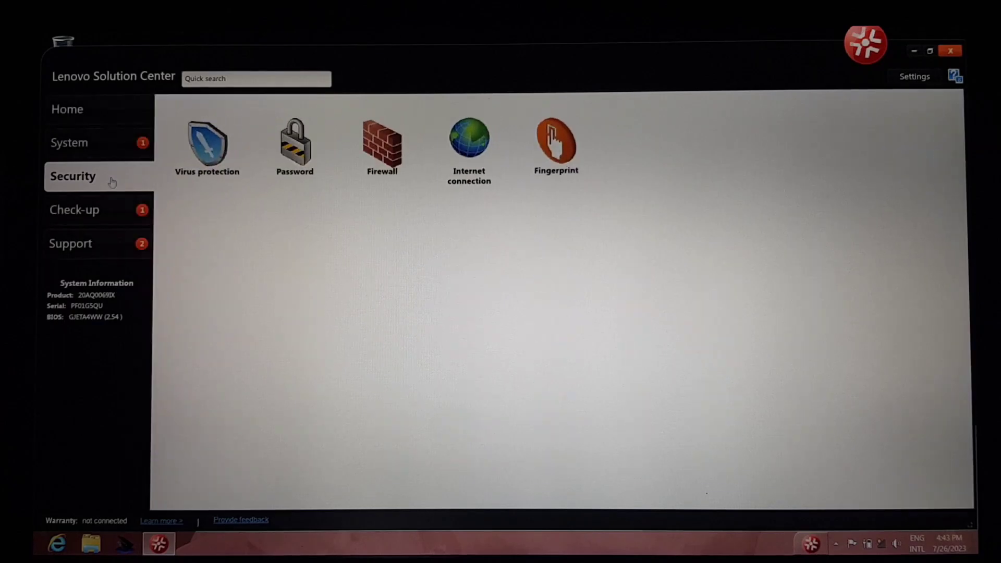
click(102, 210)
click(101, 244)
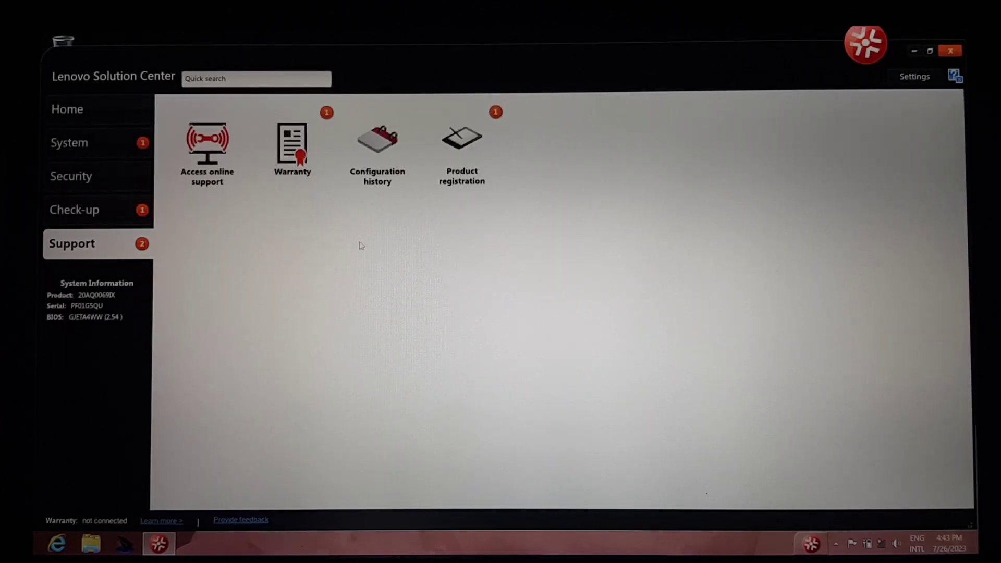
click(952, 52)
Step: Open Device Manager from the Win+X menu, close it, and bring up the charms
key(super+x)
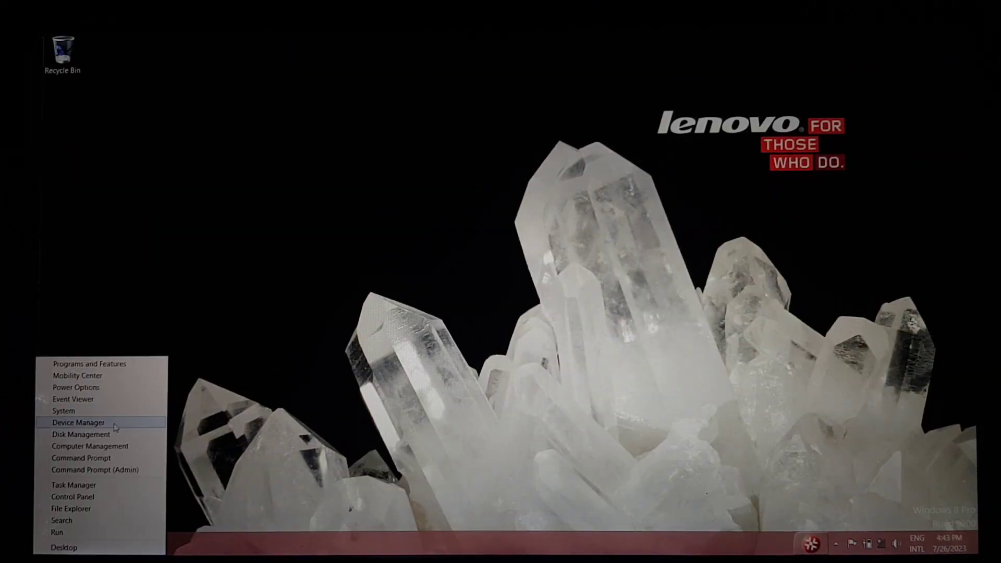
key(m)
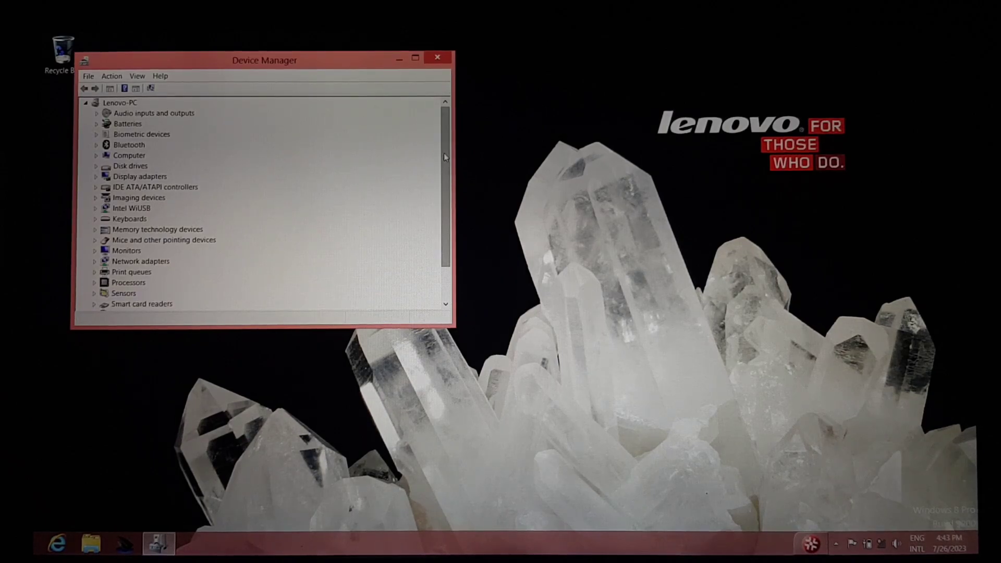
drag(443, 152, 430, 217)
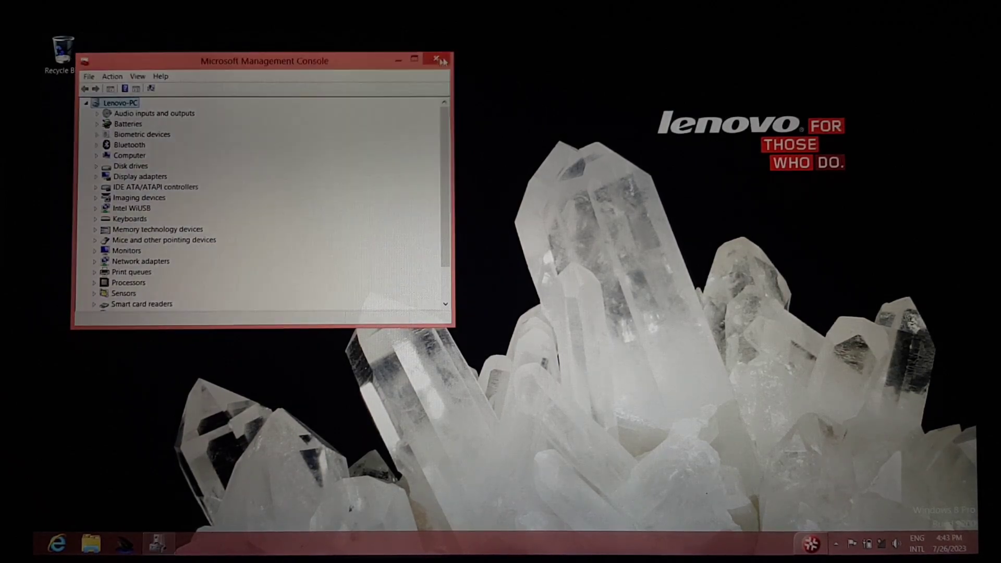
key(alt+F4)
key(super+c)
Step: Accept the license terms, keep the default colour and PC name, and skip the internet connection
click(953, 385)
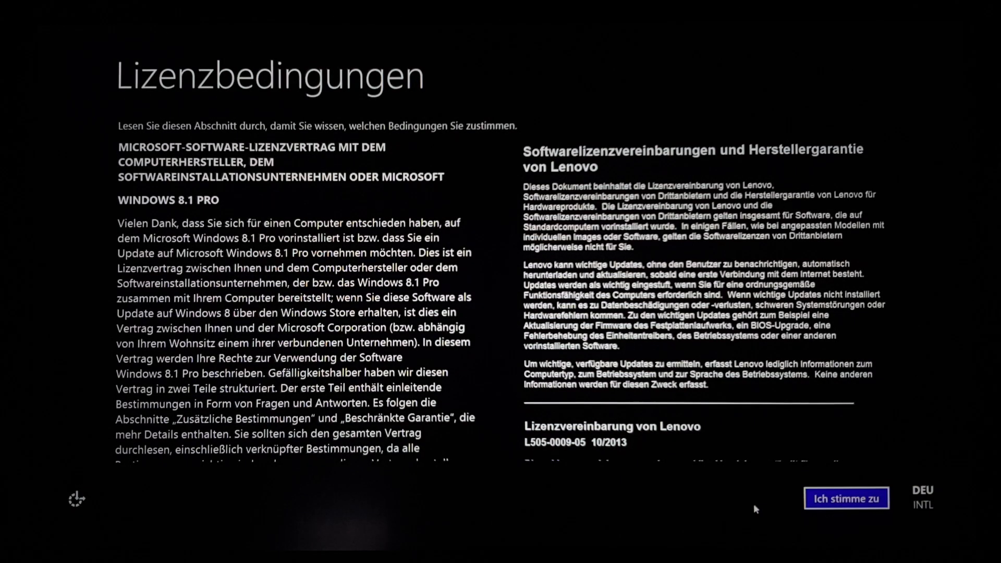
click(832, 498)
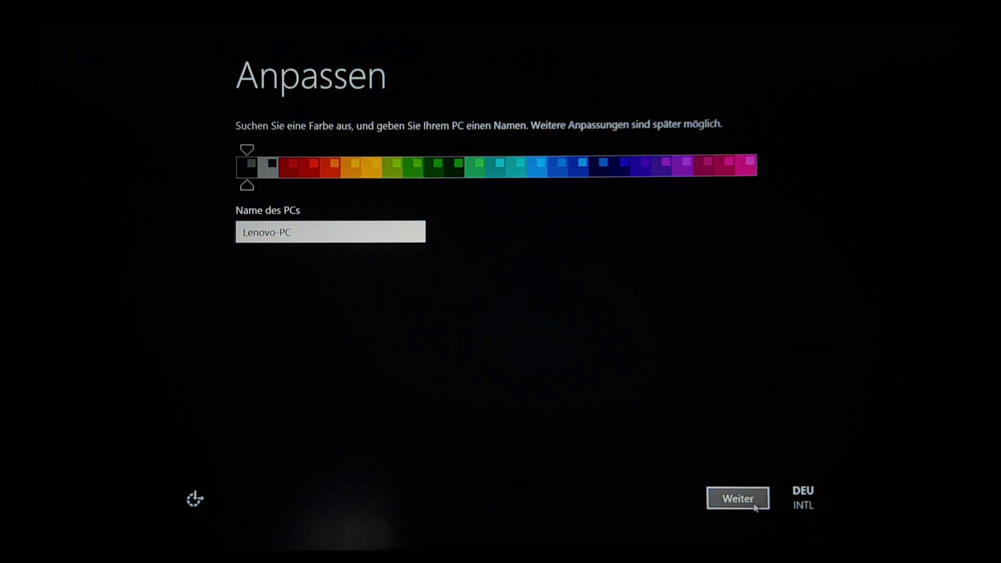
click(738, 499)
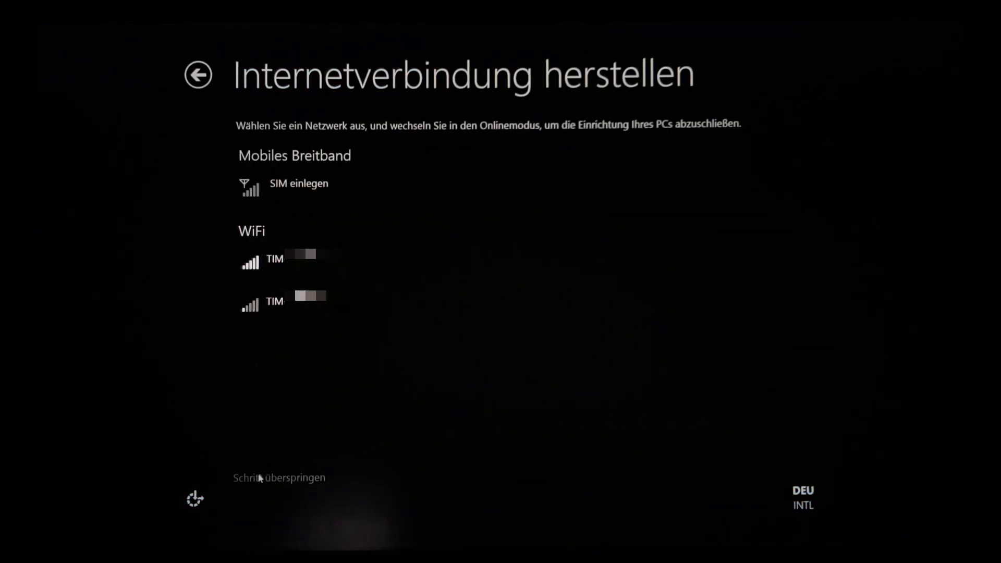
click(260, 477)
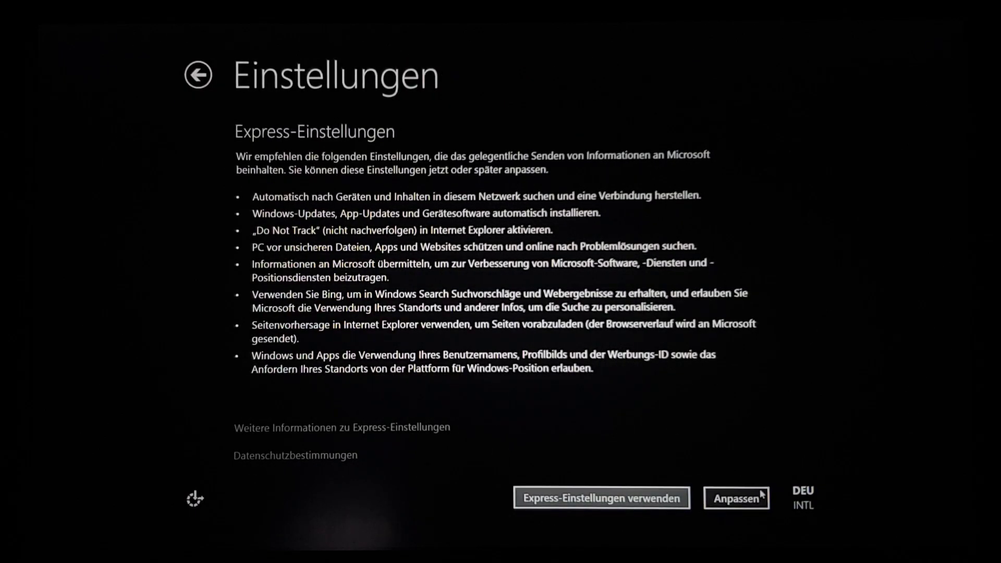
Step: Choose custom settings and turn off online problem-solution search and IE compatibility lists
click(755, 503)
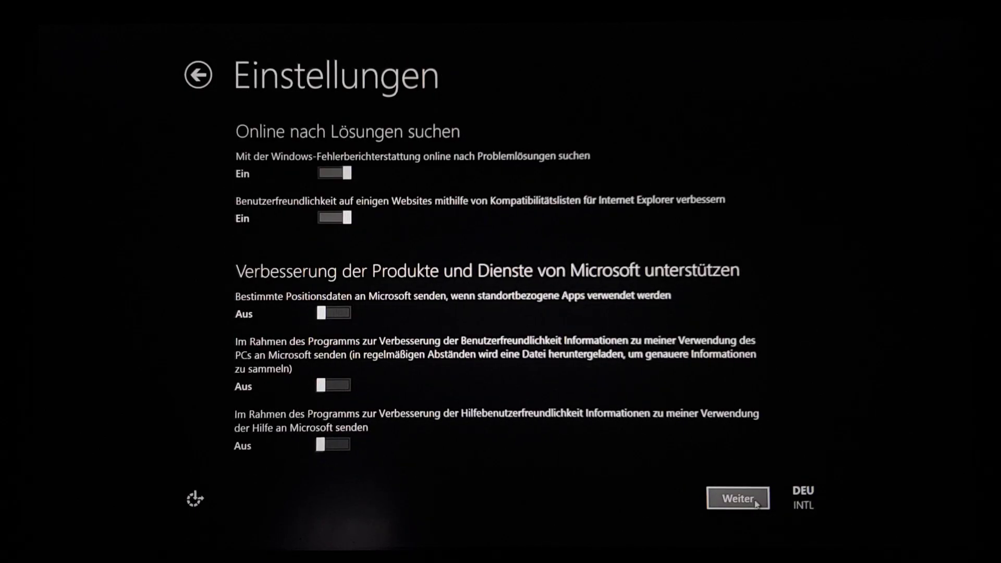
click(750, 500)
click(346, 186)
click(334, 245)
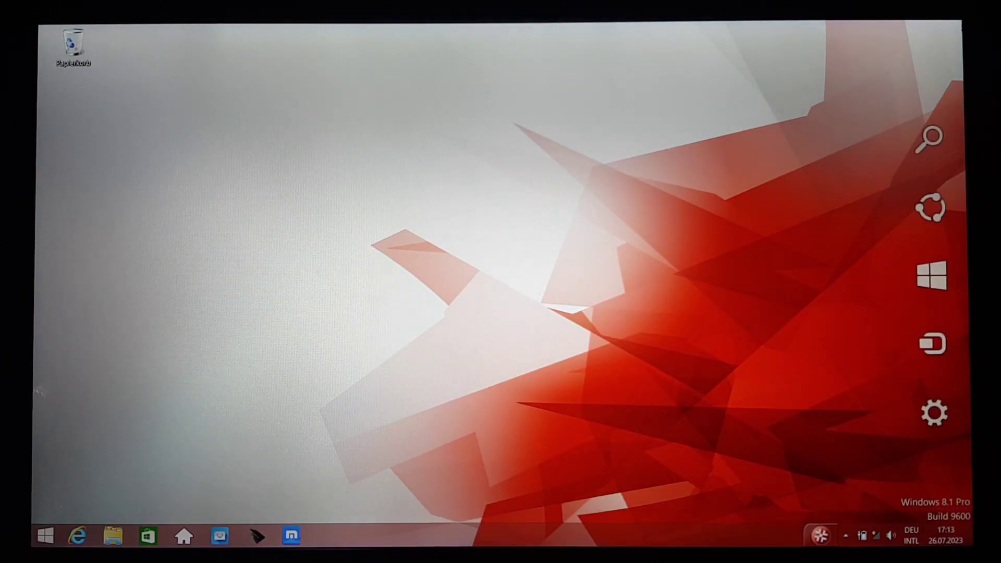
Step: View PC-Info in a taller System window, close it, and open PC-Einstellungen
click(934, 418)
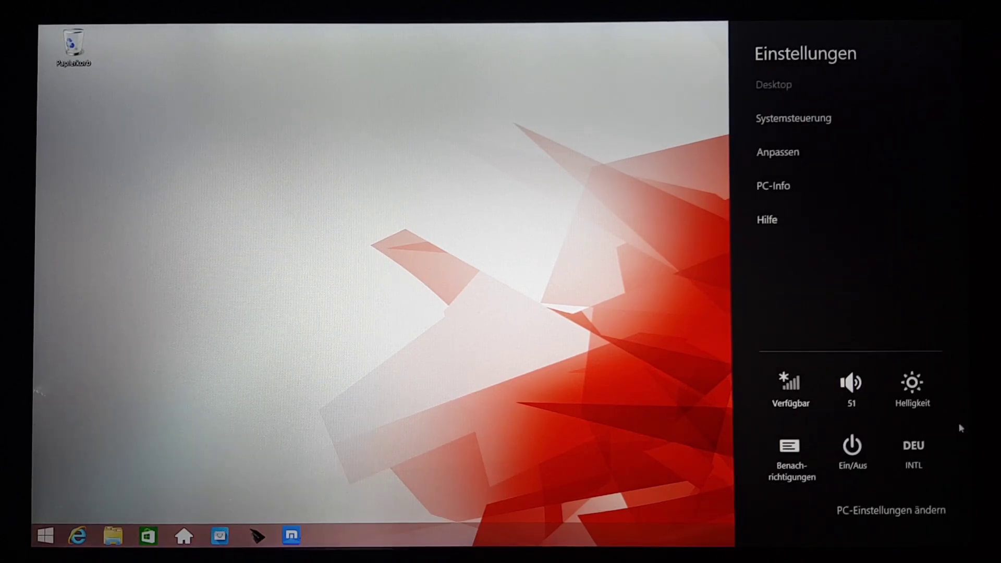
click(820, 188)
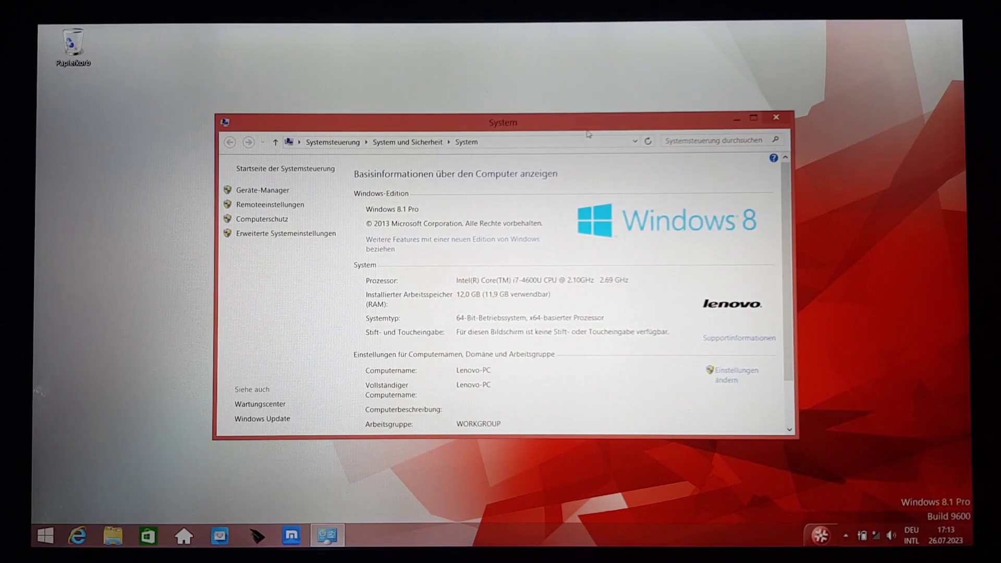
drag(556, 114, 549, 56)
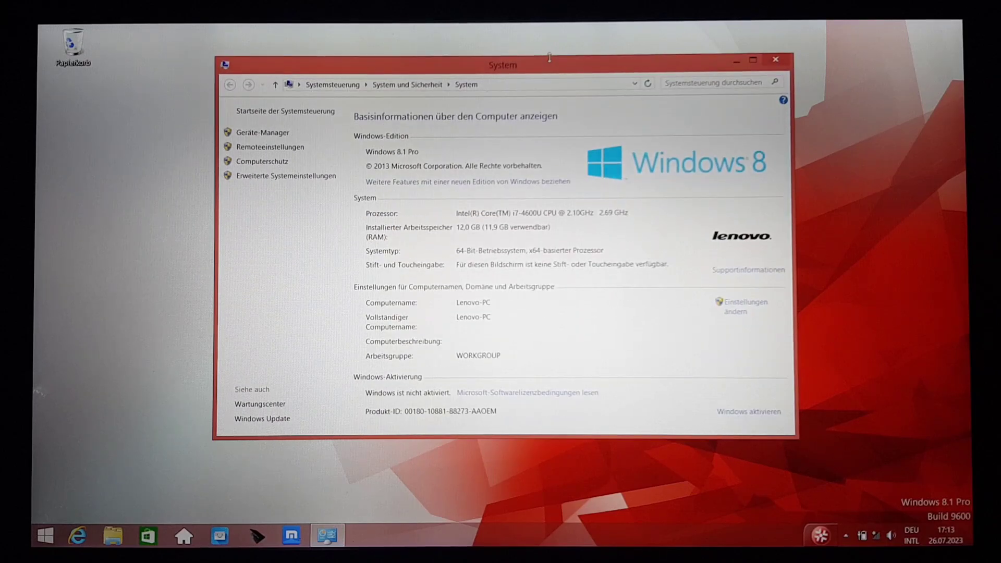
click(775, 60)
click(964, 145)
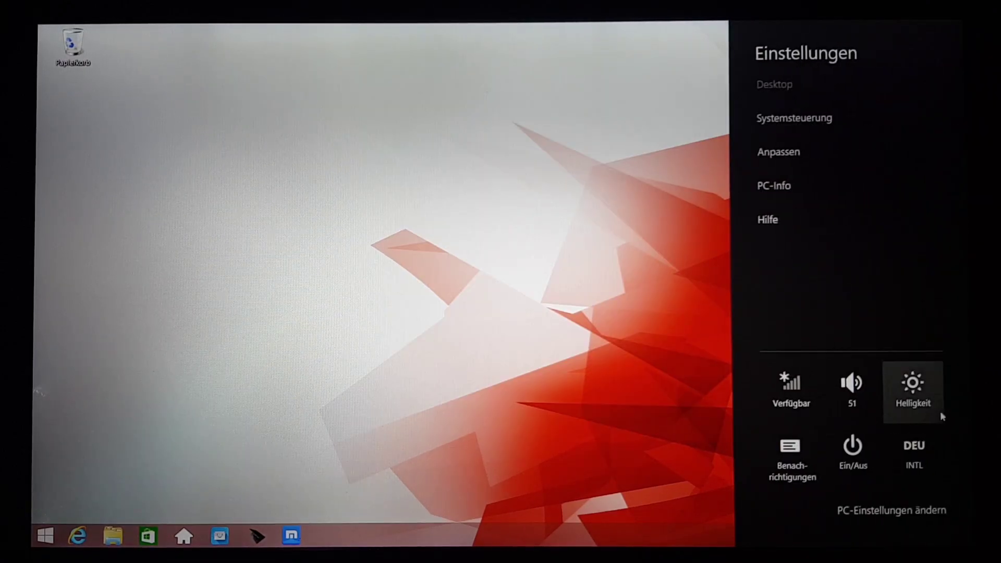
click(862, 517)
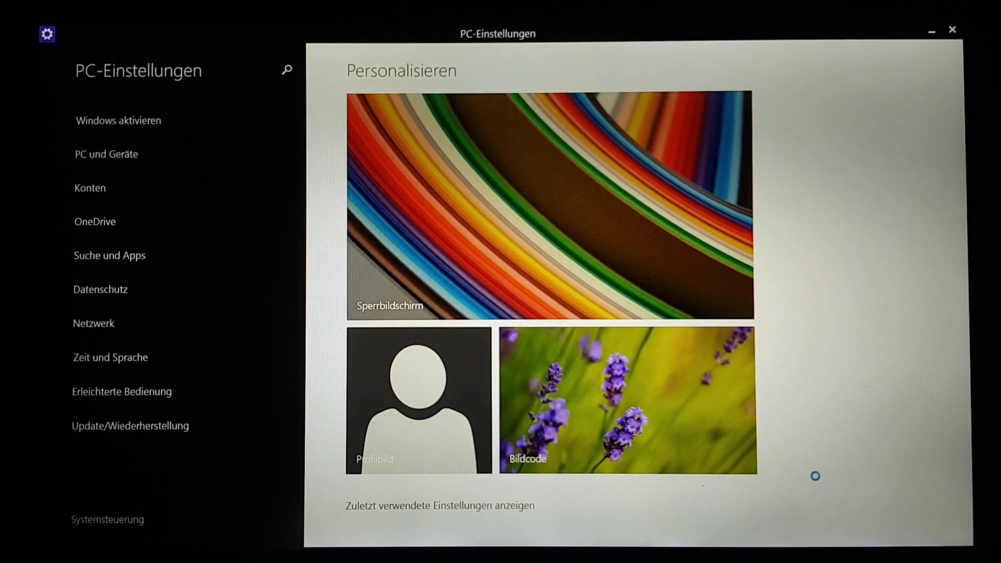
Step: View the lock screen, account and sign-in option settings, returning to the main page each time
click(624, 269)
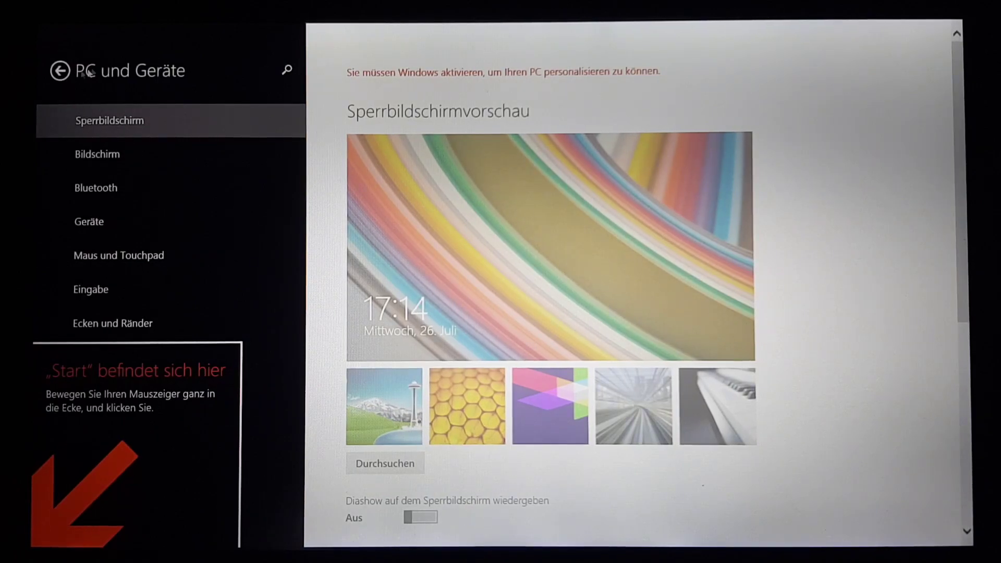
click(60, 70)
click(424, 391)
click(61, 71)
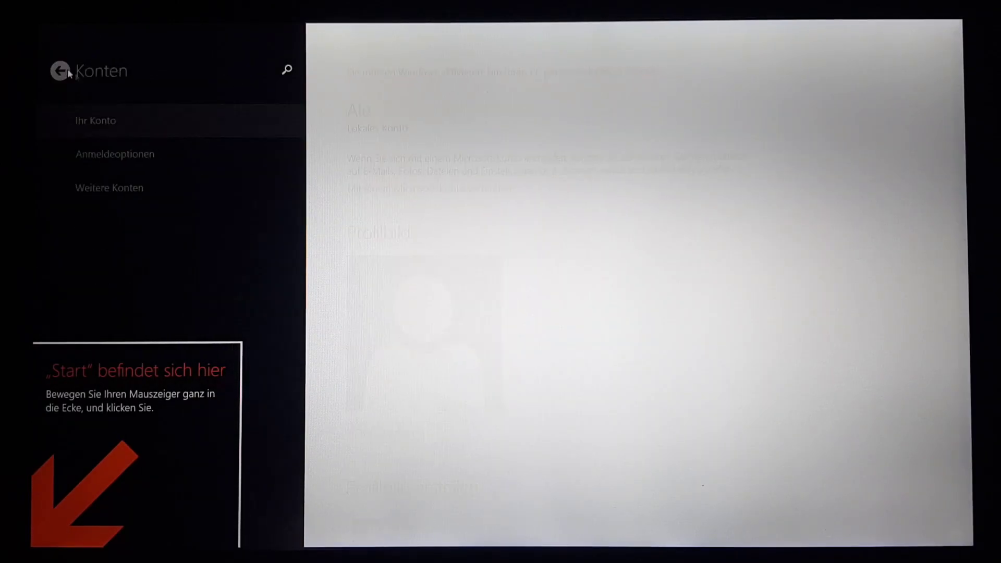
click(625, 398)
click(60, 70)
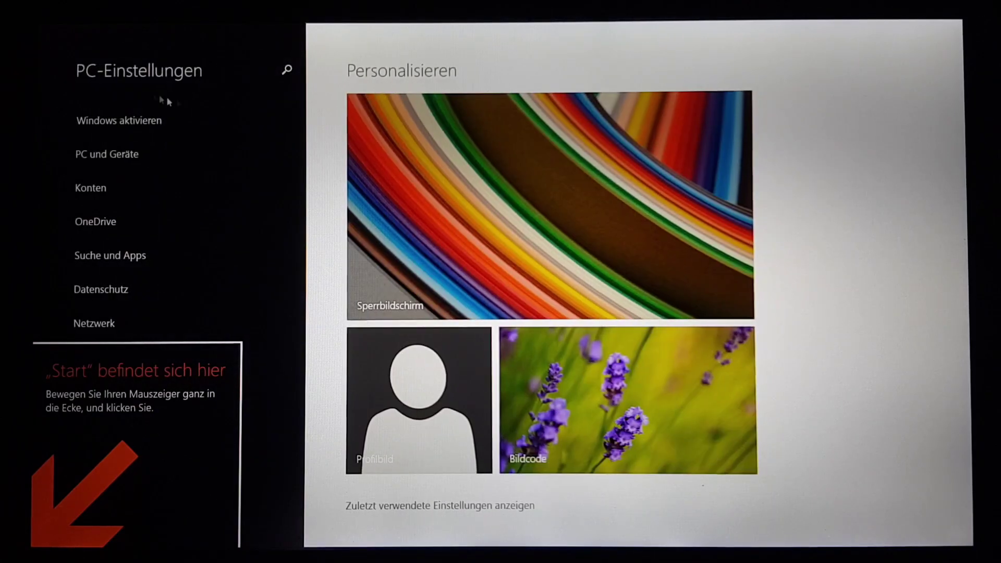
Step: View PC-Info under PC und Geräte and Region und Sprache under Zeit und Sprache
click(113, 153)
click(179, 463)
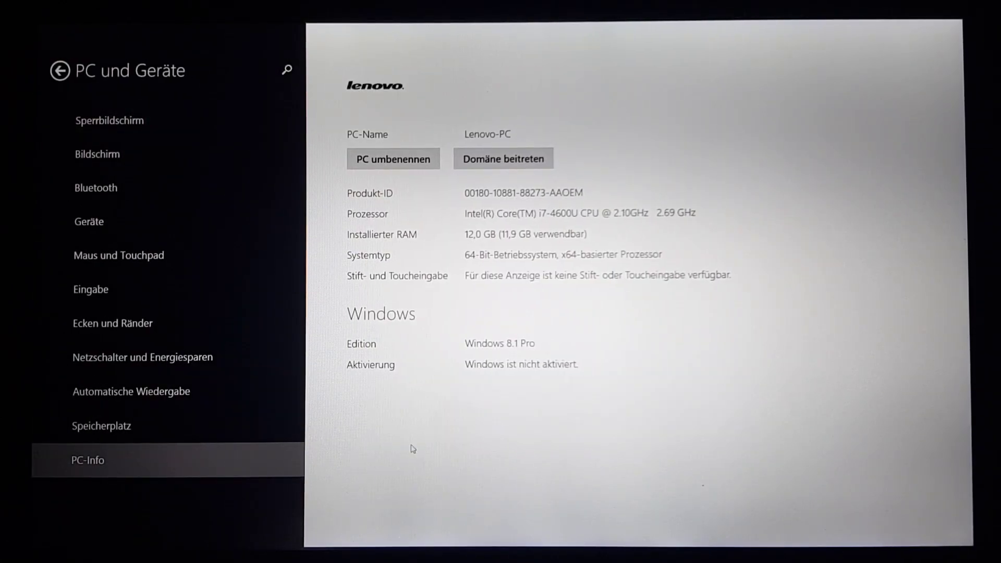
click(61, 70)
click(114, 355)
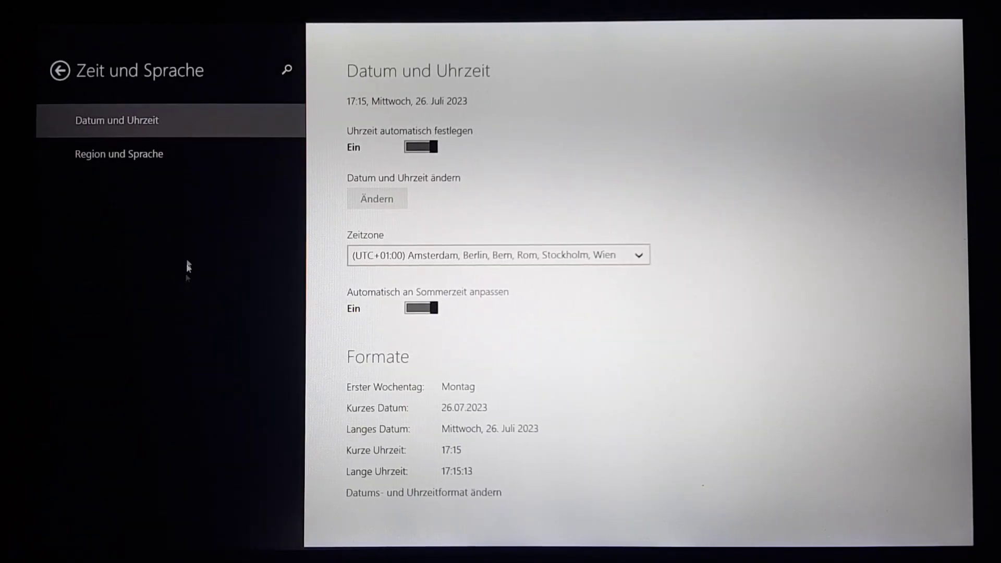
click(185, 164)
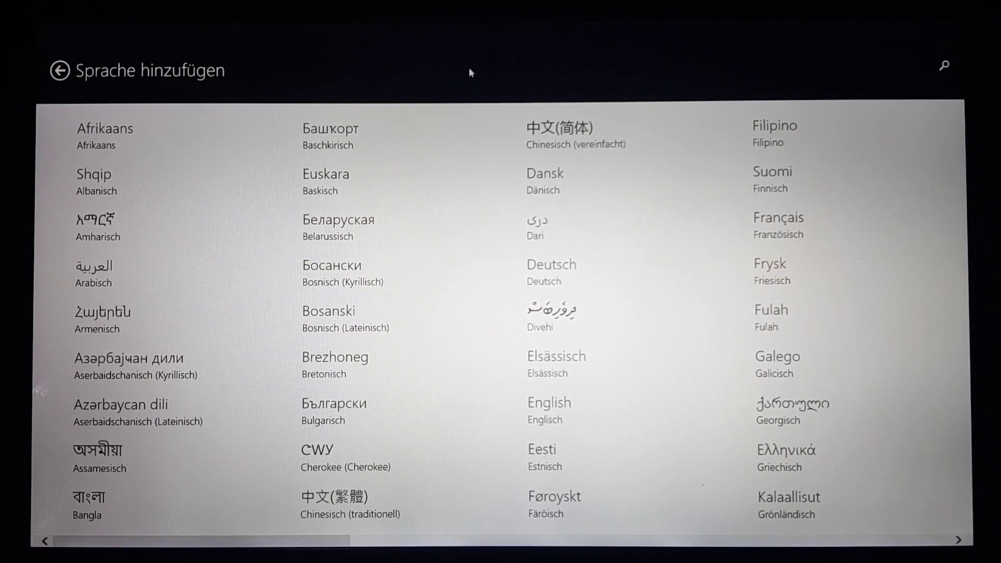
click(60, 70)
Step: Launch Lenovo Companion, answer 'Klar, ich helfe gerne', then start AccuWeather from Start
key(super)
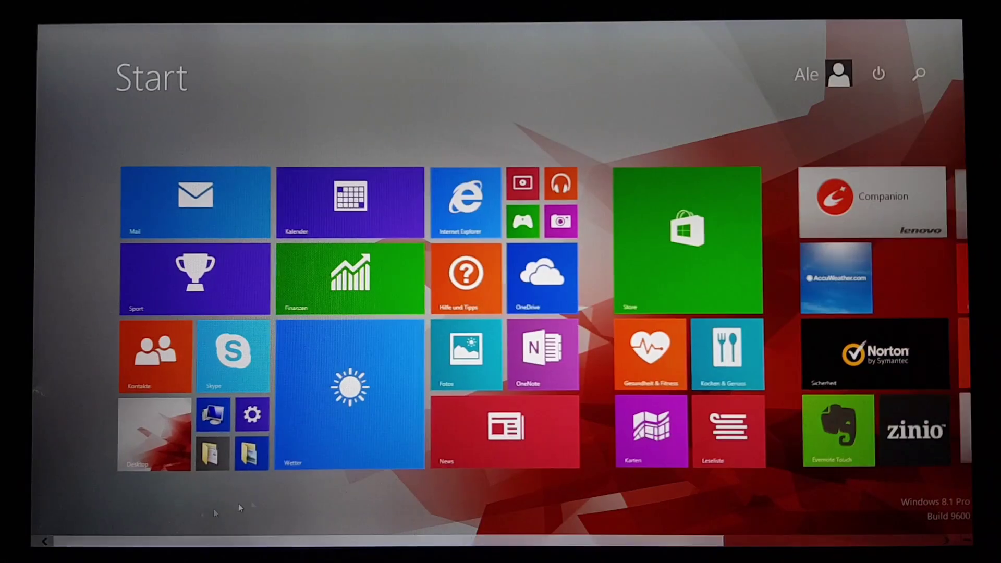
scroll(500, 312, down, 3)
click(563, 195)
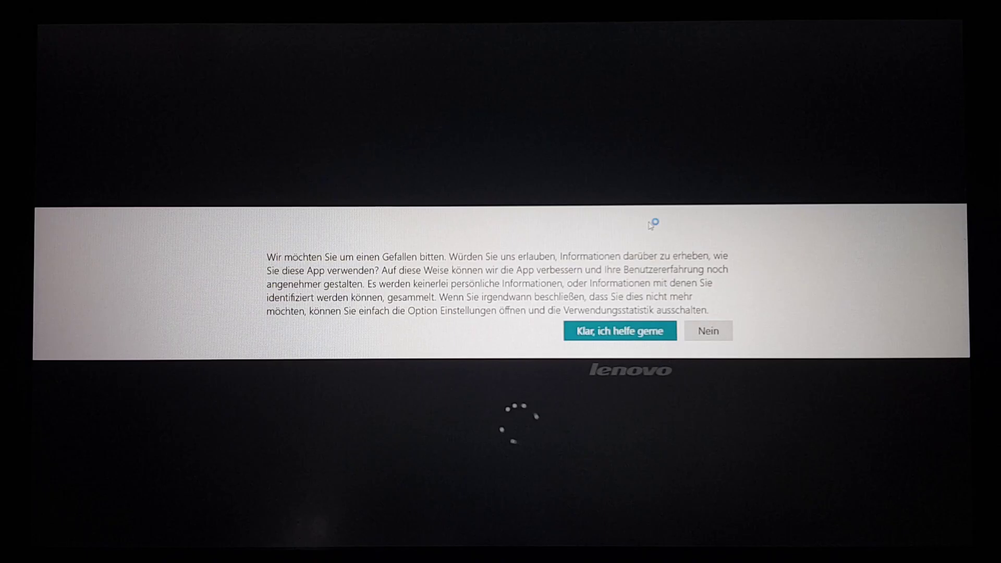
click(619, 331)
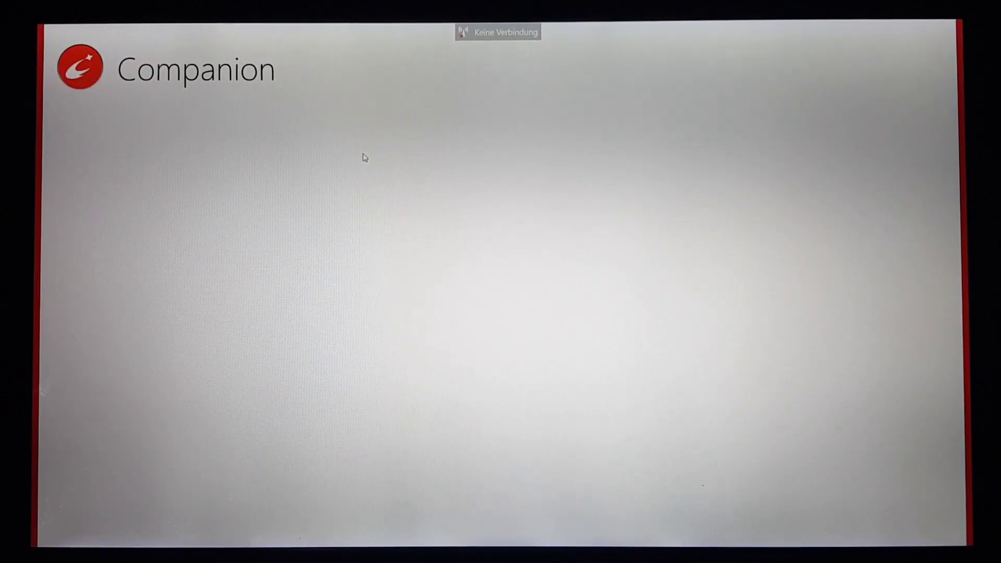
key(super)
scroll(501, 314, down, 3)
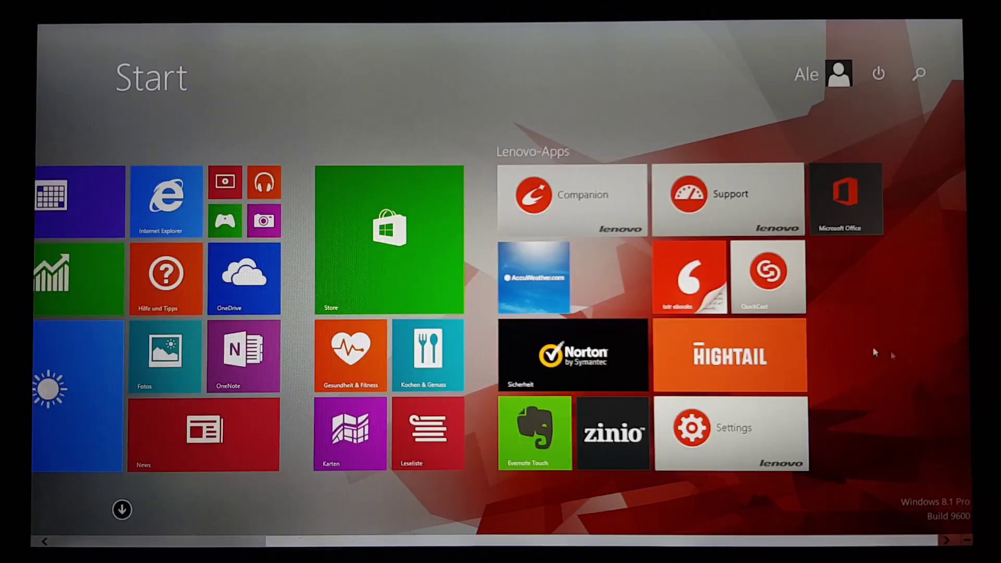
click(532, 262)
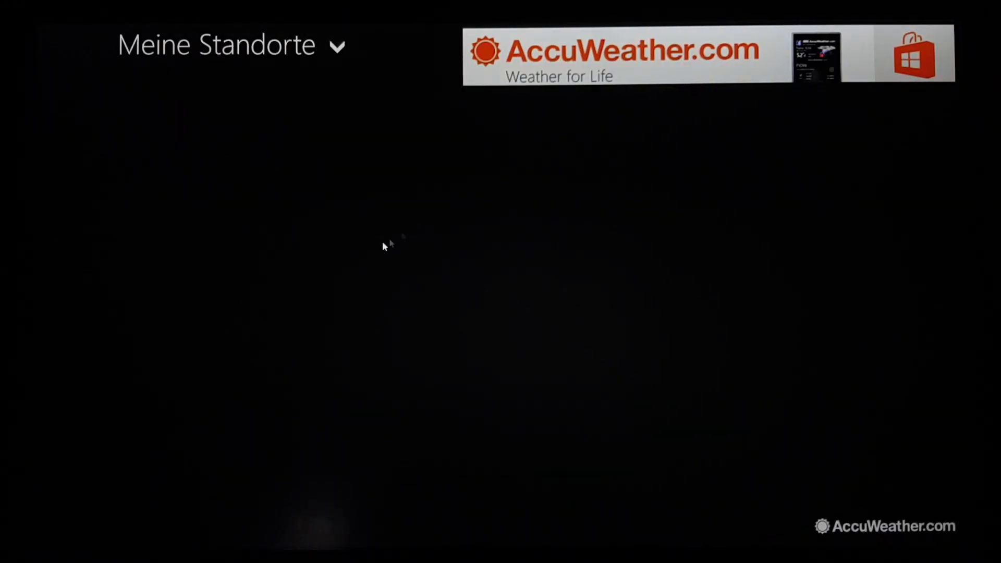
Step: Try the Norton app, then launch Zinio Reader and allow it to run in the background
key(super)
click(903, 343)
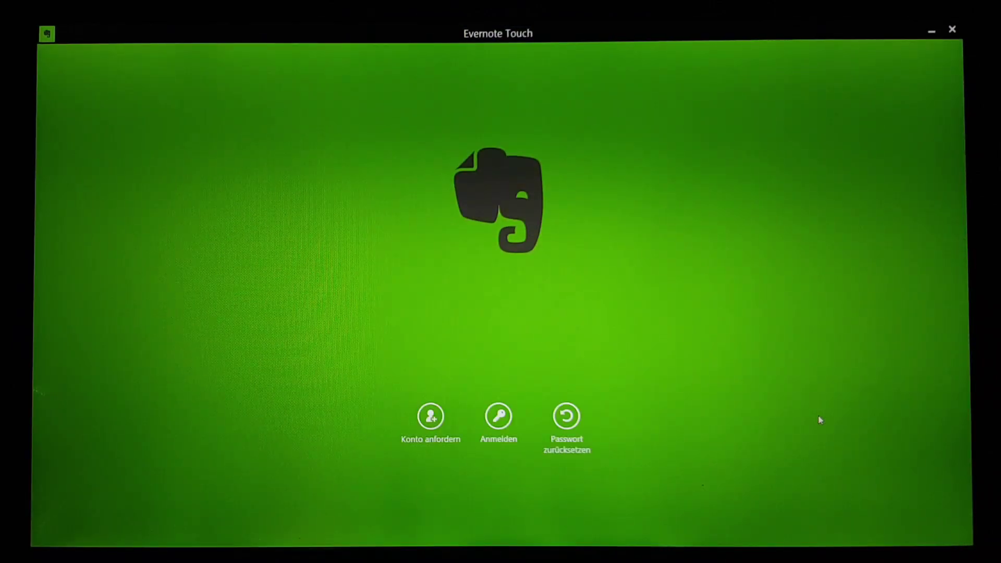
key(super)
click(896, 433)
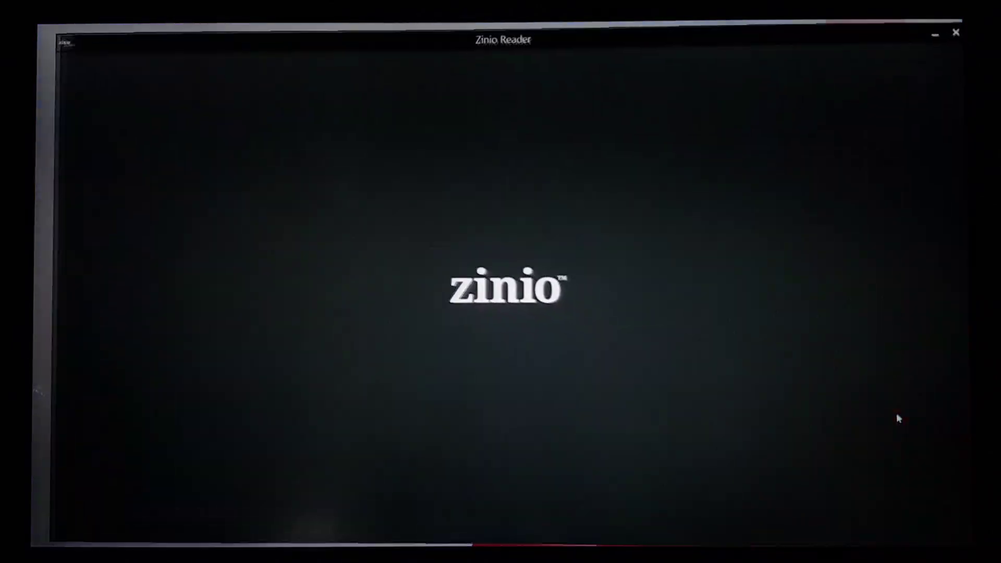
click(601, 316)
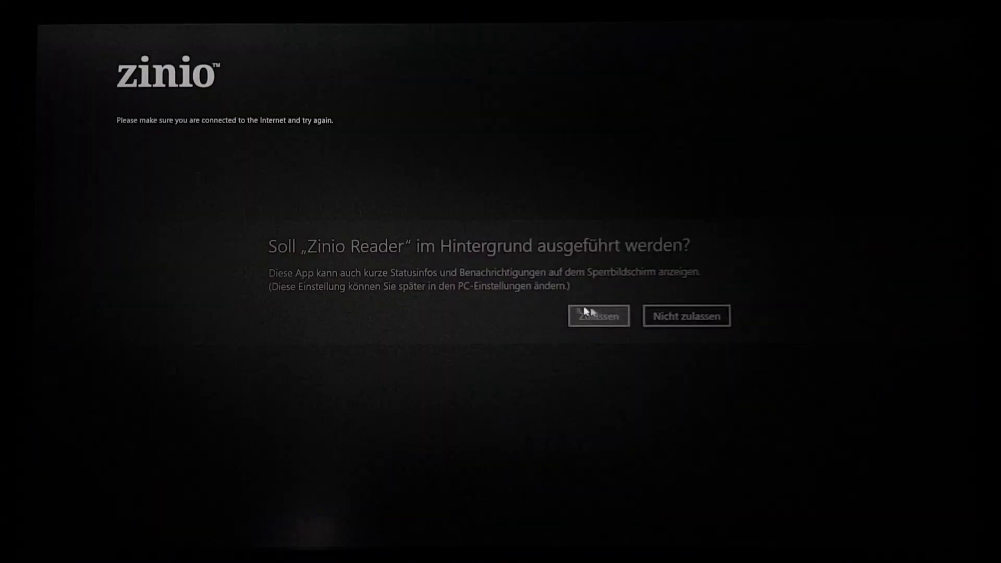
key(super)
scroll(501, 313, down, 3)
Step: Launch Lenovo Support, answer the usage data request, and confirm skipping product registration
click(727, 199)
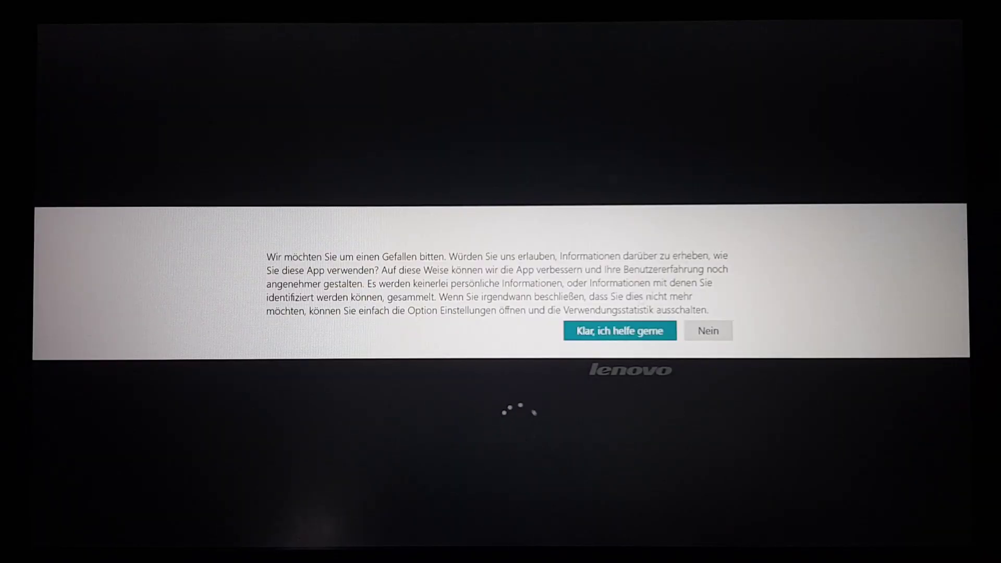
click(590, 340)
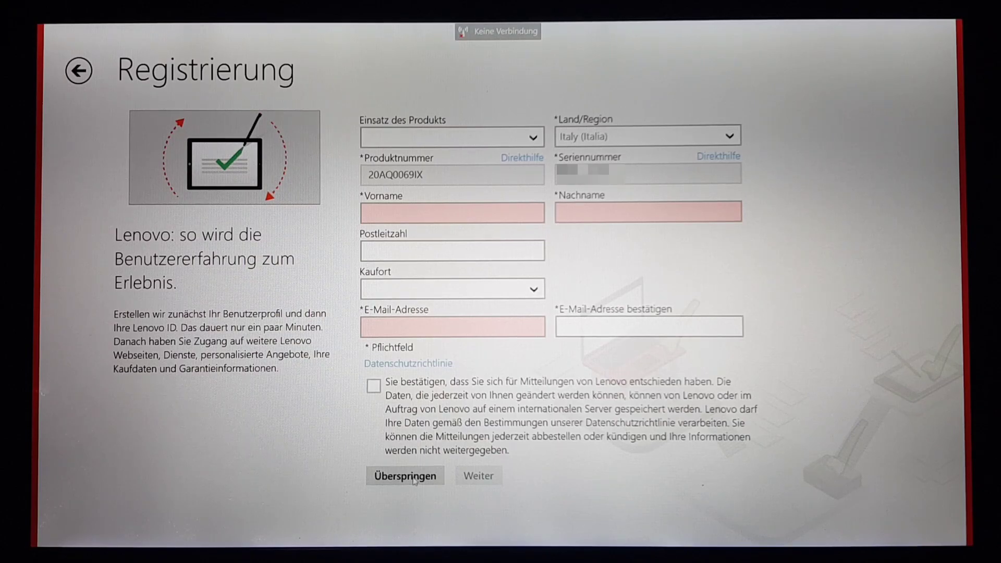
click(415, 477)
click(578, 310)
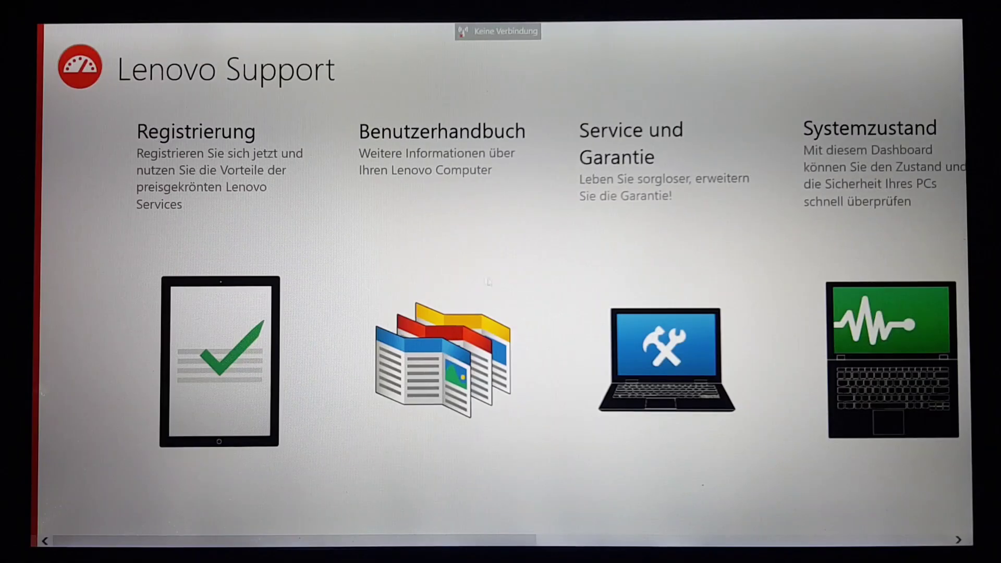
scroll(501, 313, right, 5)
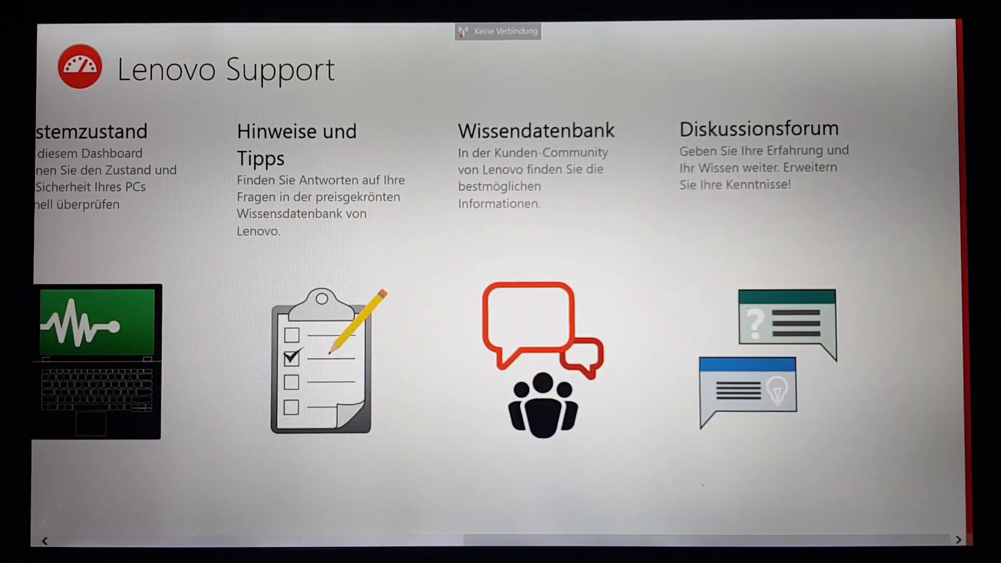
scroll(501, 312, left, 5)
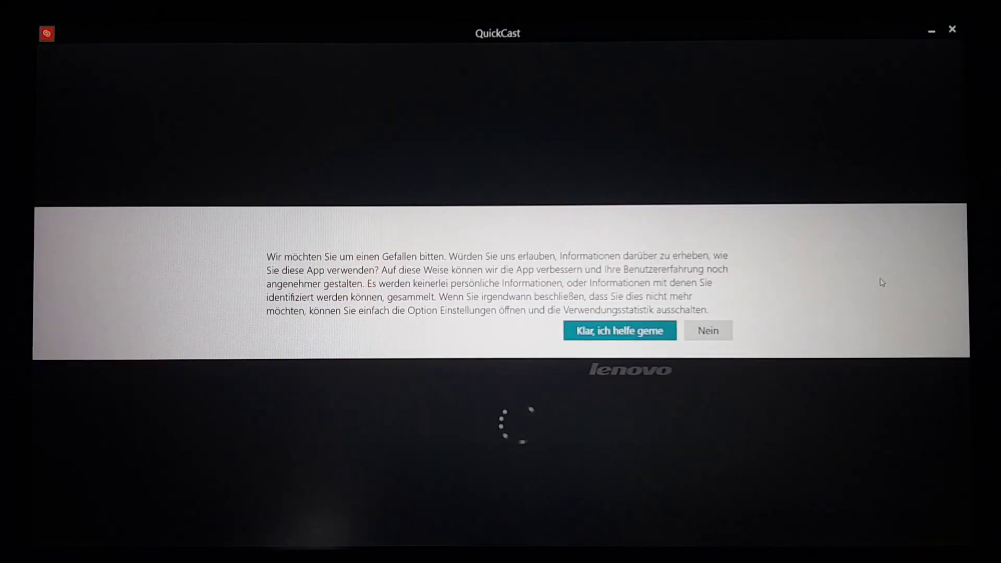
Step: Agree to QuickCast usage statistics, then open Hightail and leave it
click(618, 329)
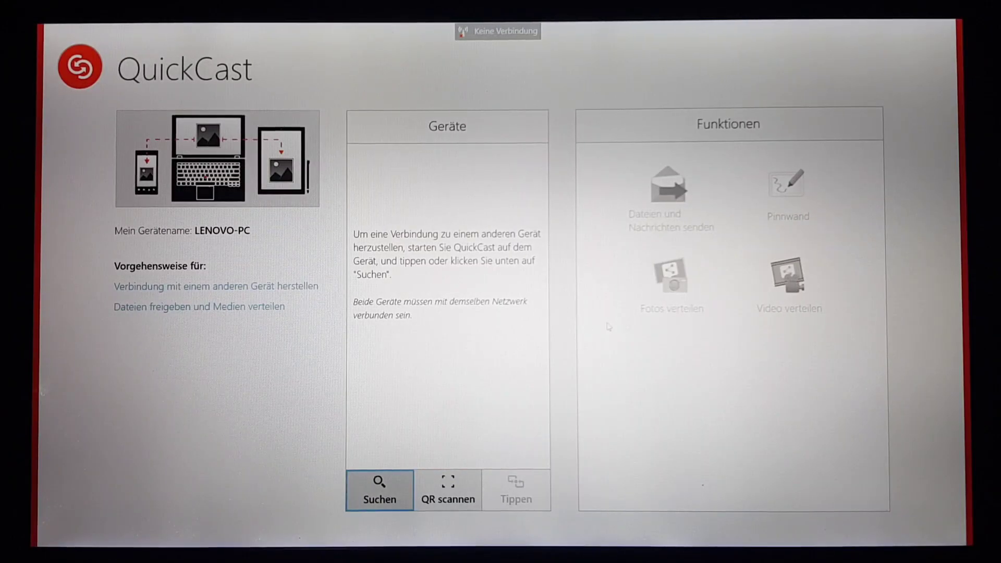
key(super)
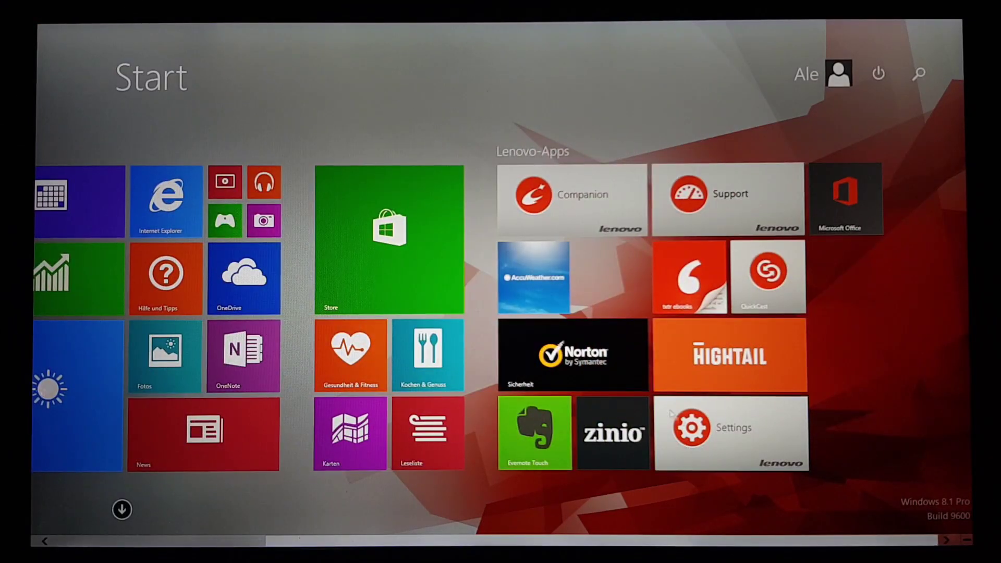
click(768, 355)
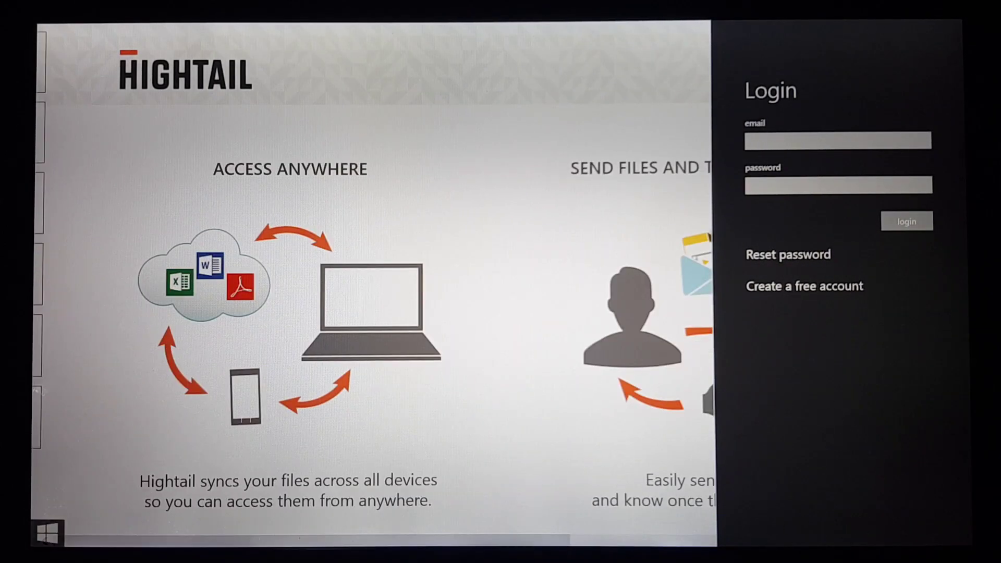
key(super)
Step: View Lenovo Settings' Power page after dismissing its consent request, then close the Office welcome window
click(777, 432)
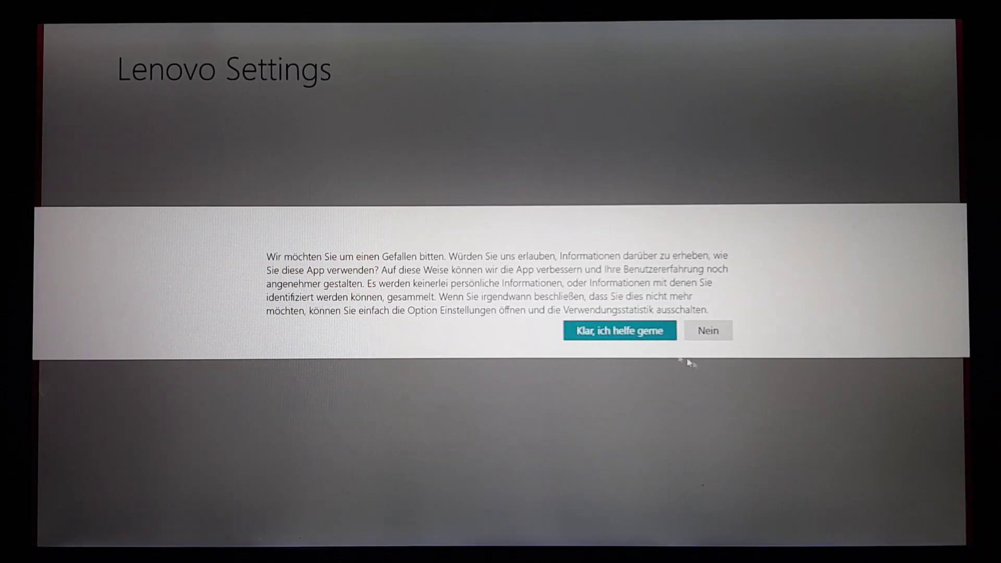
click(707, 331)
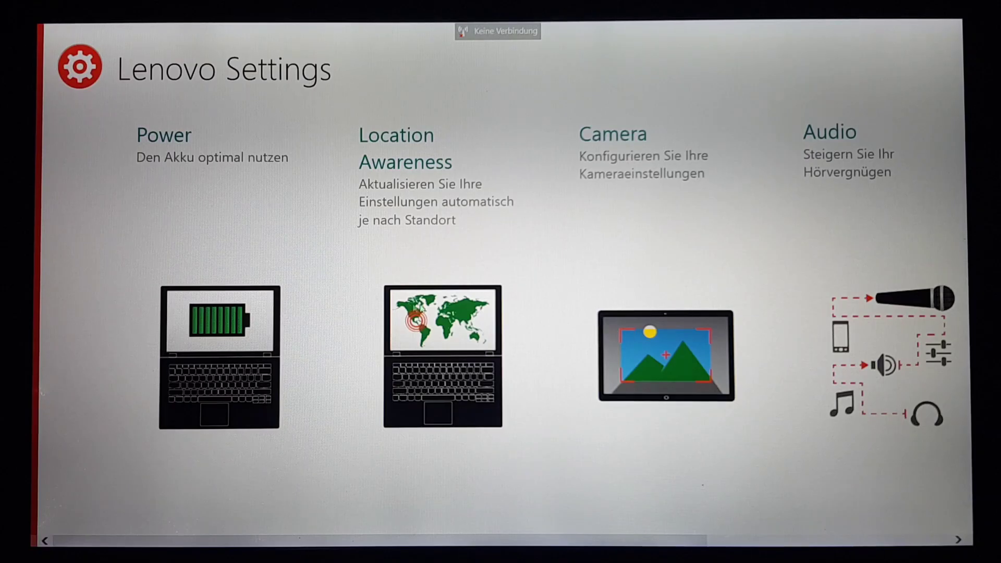
click(263, 281)
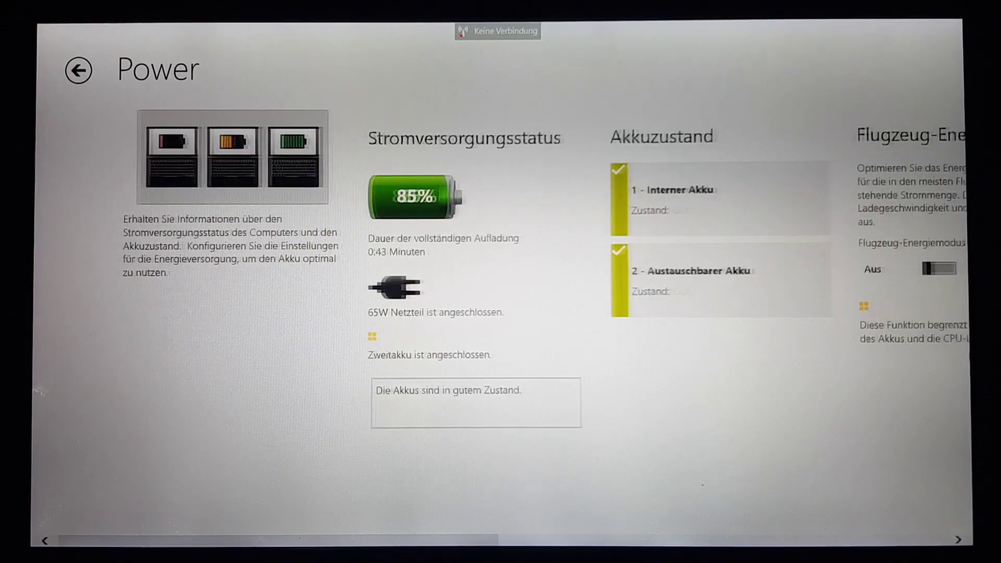
scroll(266, 308, down, 5)
scroll(265, 308, down, 5)
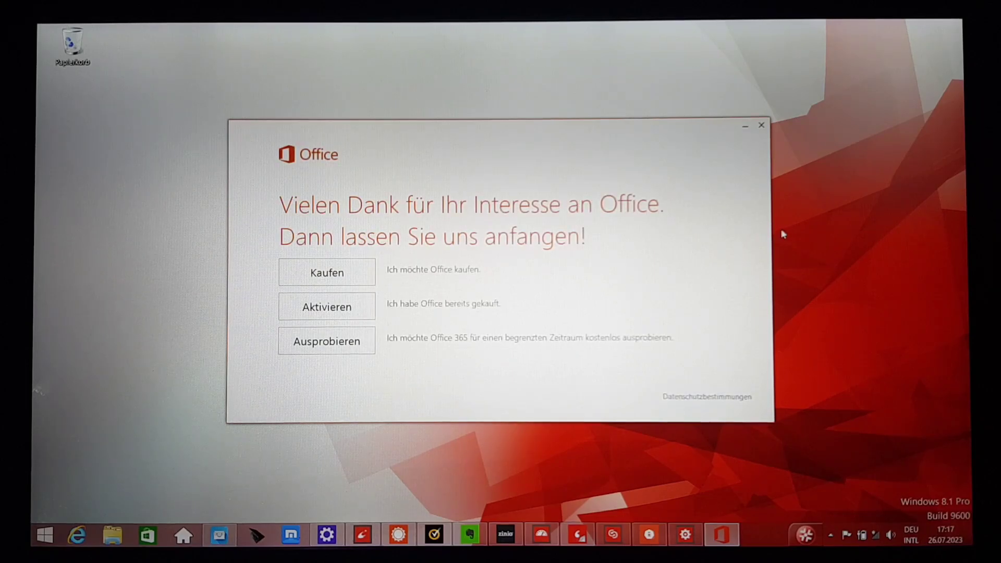
click(760, 126)
key(super)
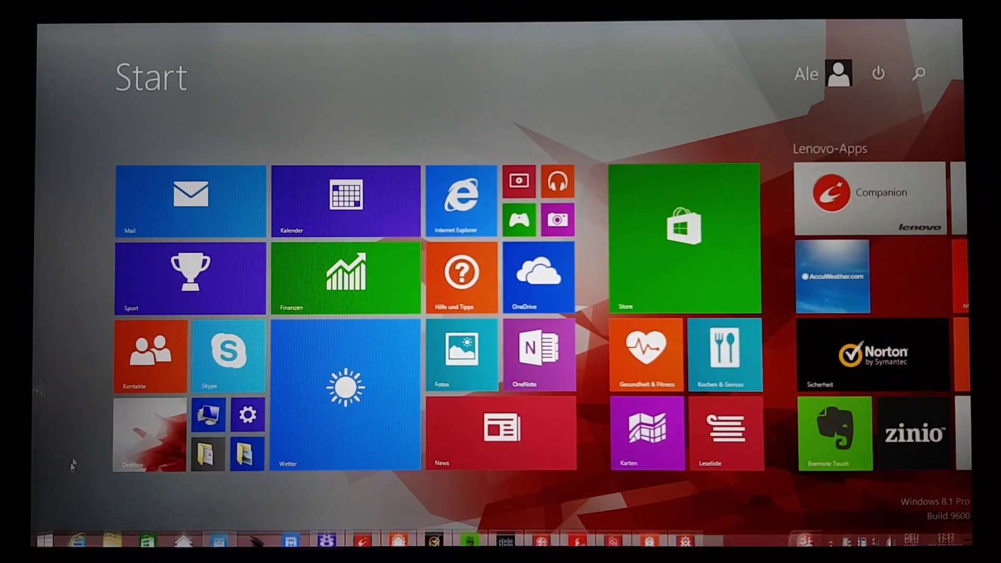
click(122, 509)
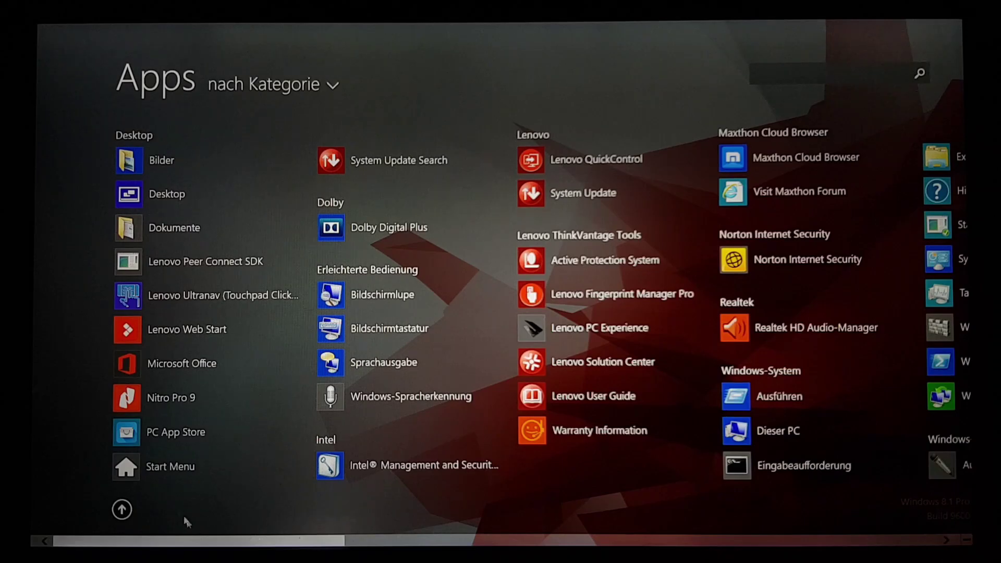
scroll(532, 328, down, 3)
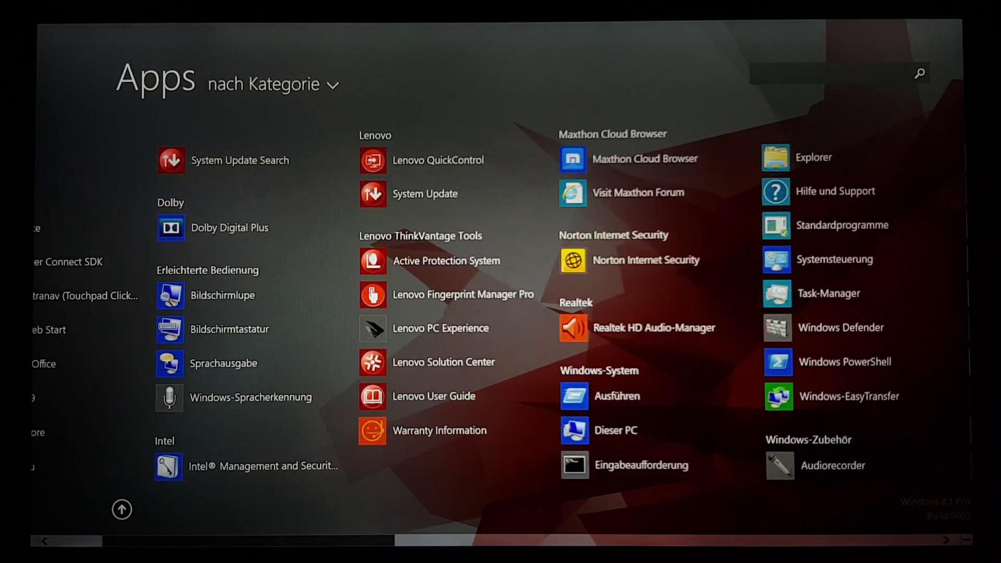
scroll(532, 328, down, 3)
scroll(531, 328, down, 2)
scroll(531, 328, down, 2)
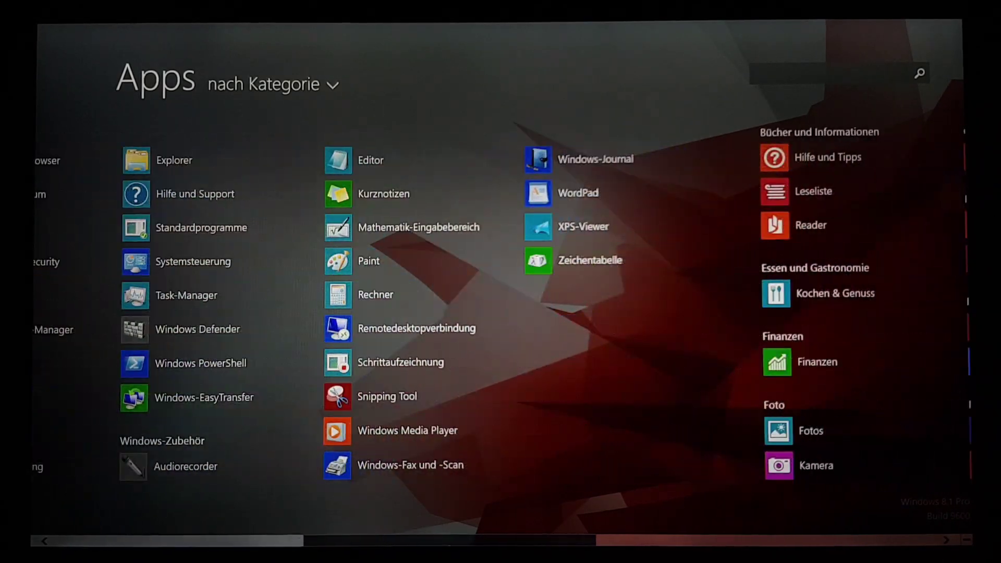
scroll(531, 328, down, 2)
scroll(532, 328, down, 2)
scroll(531, 328, down, 2)
scroll(531, 327, down, 2)
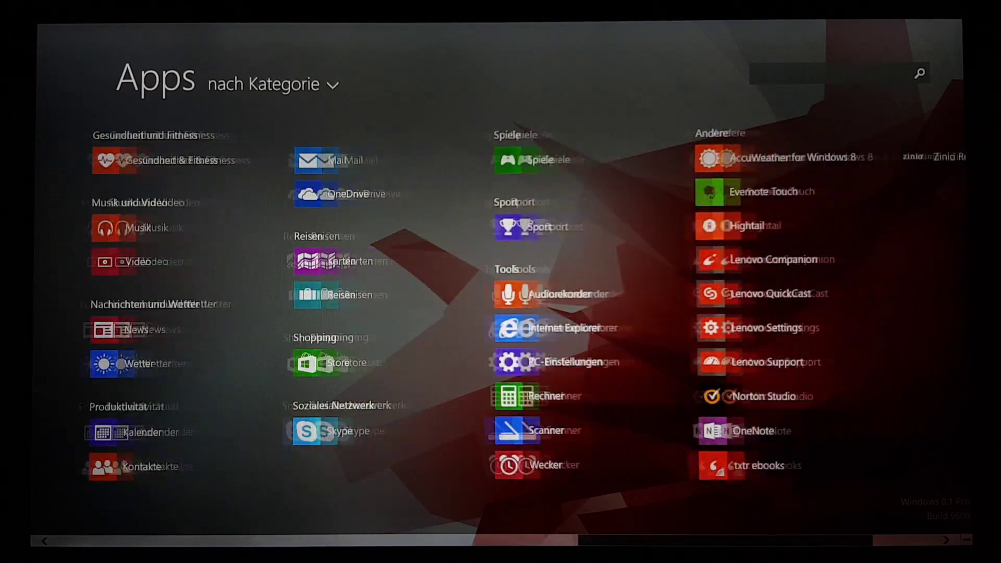
scroll(532, 328, down, 2)
click(44, 538)
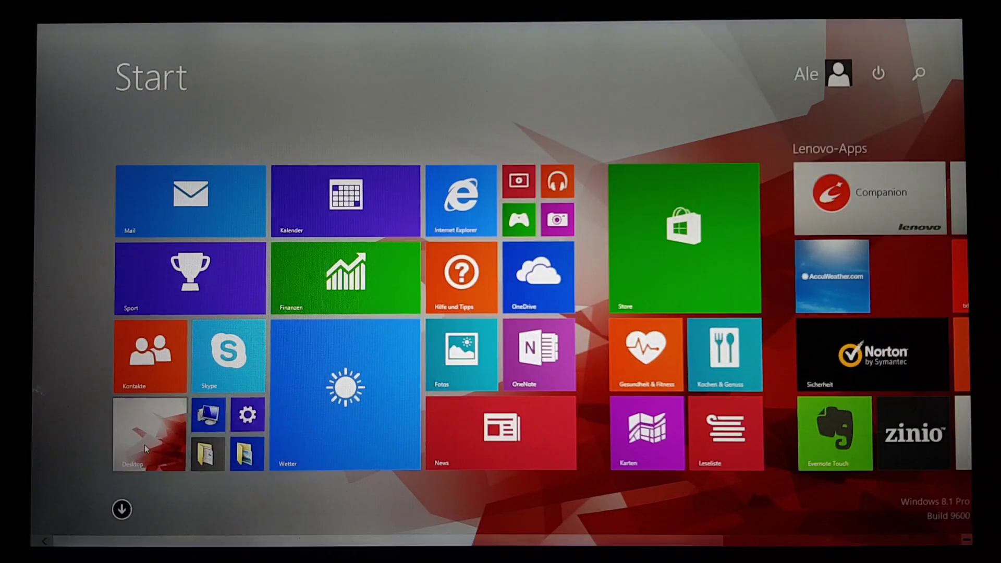
Step: Reach Control Panel from This PC's location breadcrumb on the desktop
key(super+d)
click(112, 536)
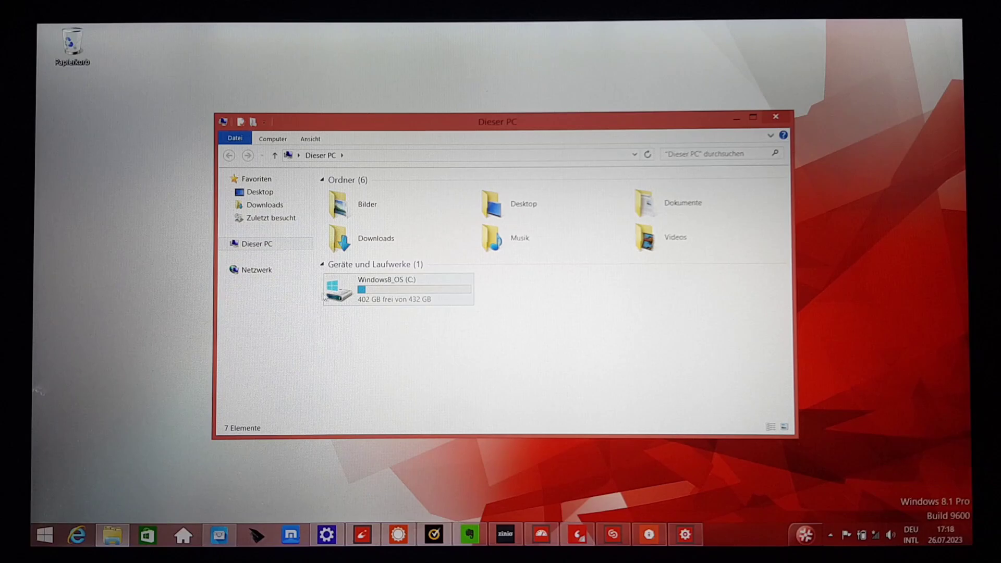
click(297, 155)
click(368, 172)
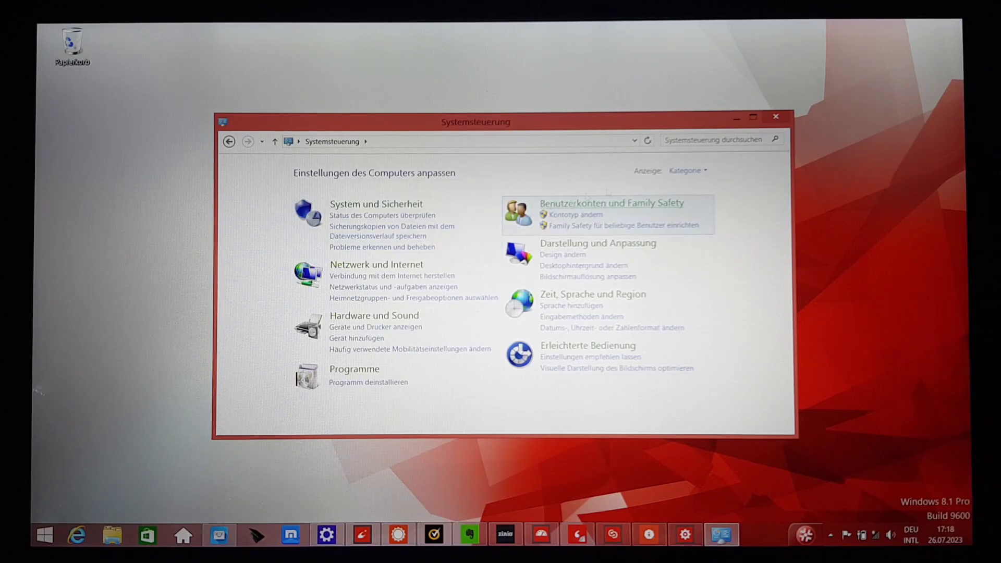
Step: Show Control Panel maximized as large icons, then close Dolby Digital Plus and Control Panel
click(696, 172)
click(692, 196)
double_click(623, 125)
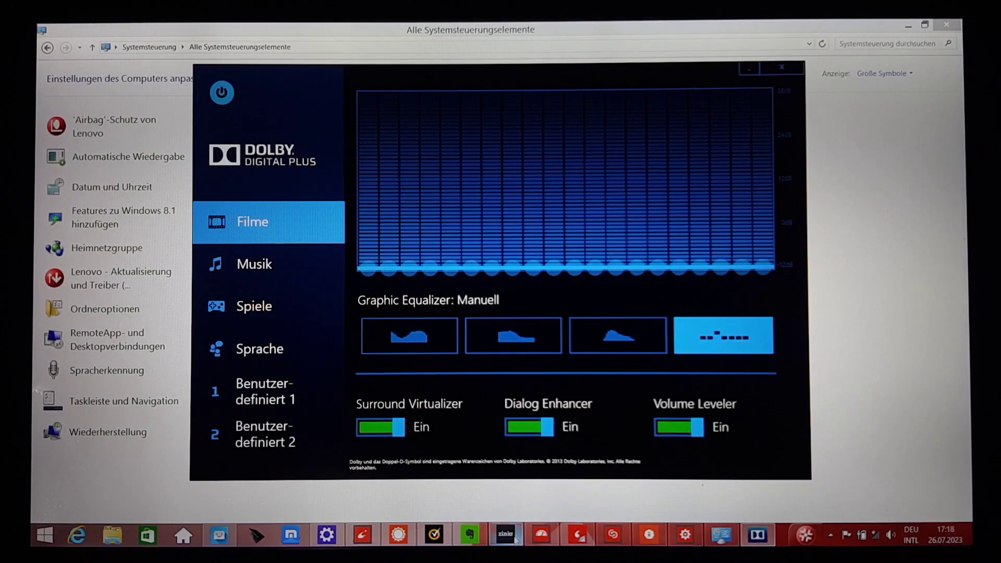
click(791, 73)
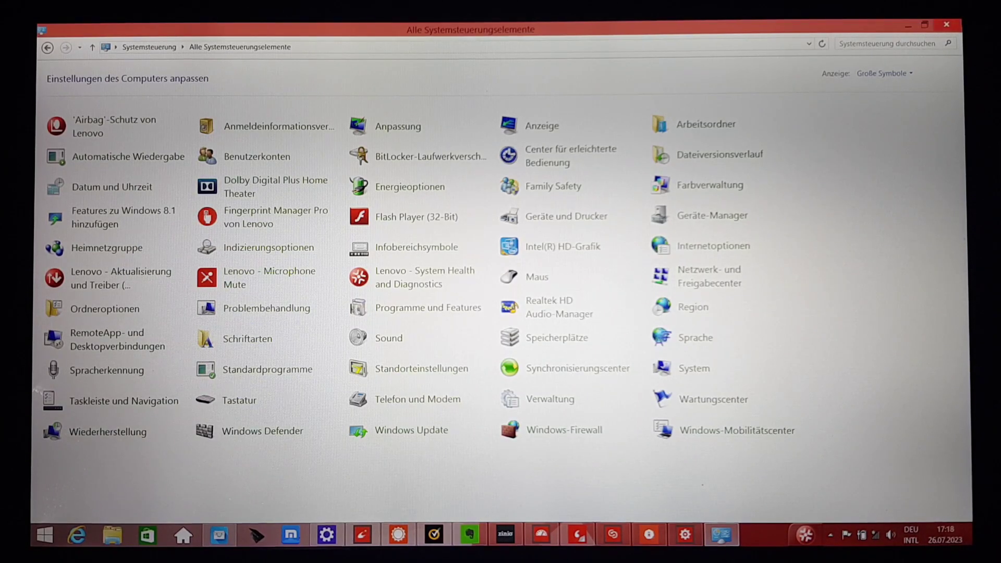
key(alt+F4)
Step: Launch Maxthon Cloud Browser from all apps and view its version information
click(45, 535)
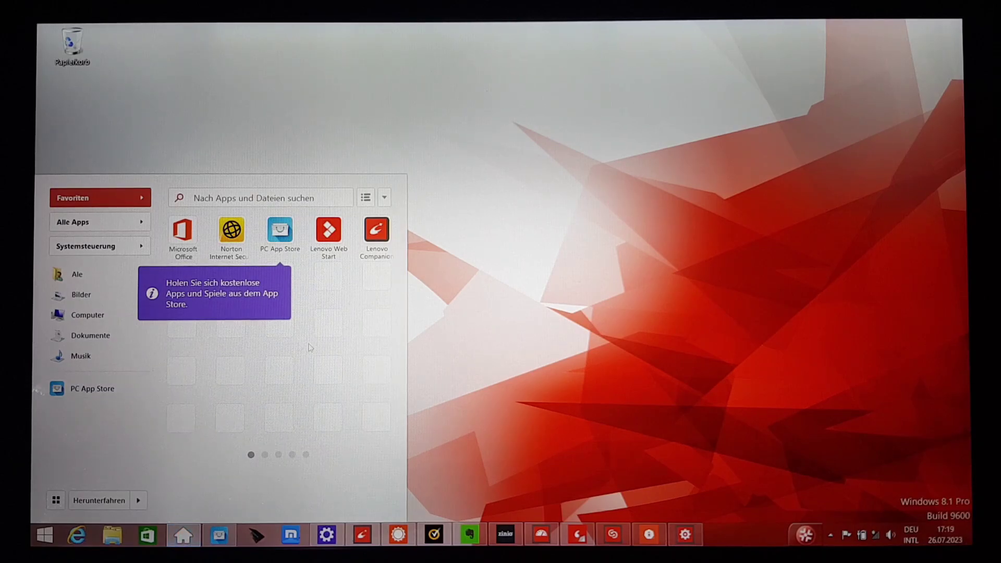
click(99, 222)
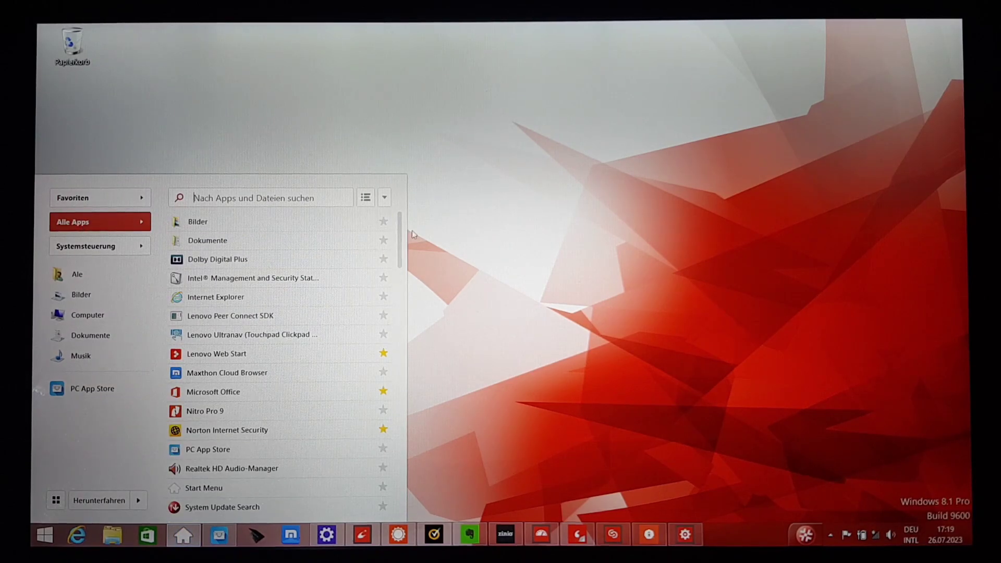
scroll(296, 349, down, 3)
click(296, 336)
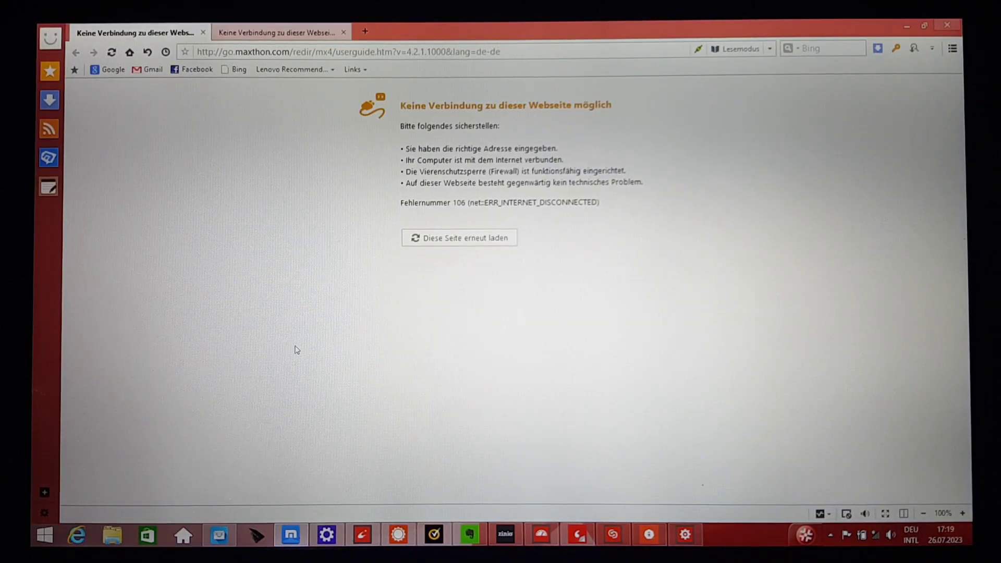
click(952, 49)
click(781, 380)
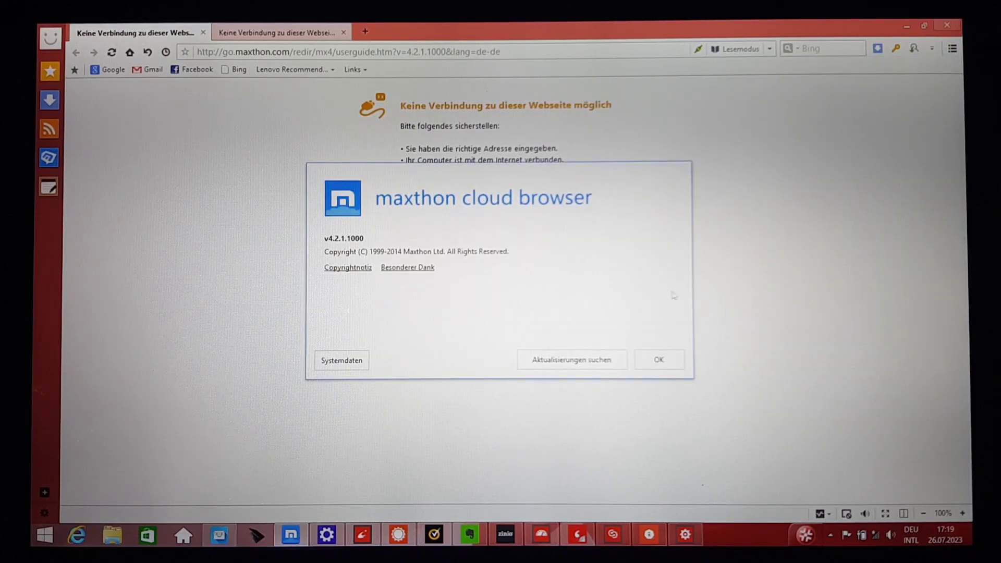
click(659, 359)
Step: Switch to Maxthon's second tab, then close the browser with all its tabs
click(274, 33)
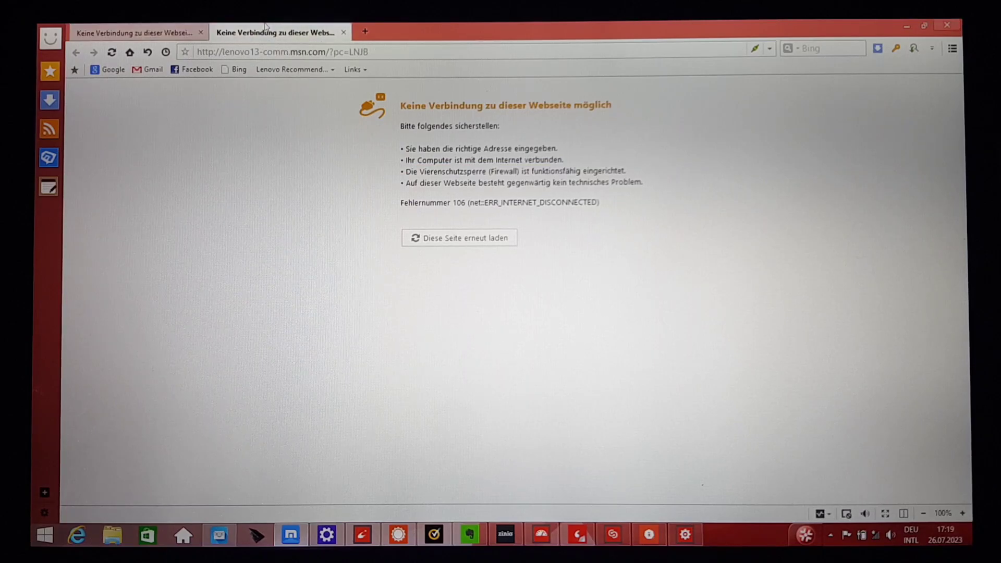
click(946, 26)
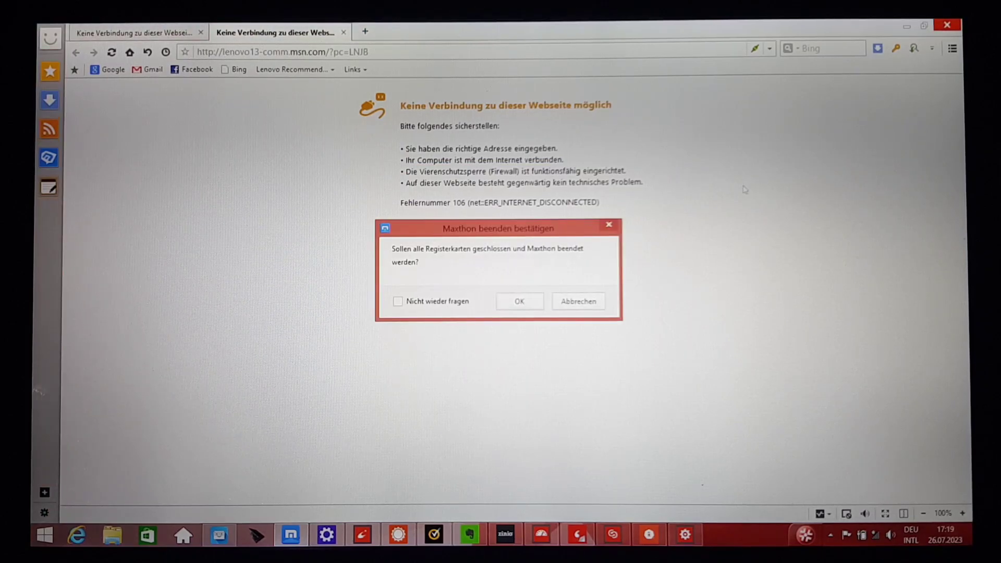
click(522, 304)
Step: Launch PC App Store and Lenovo Web Start, closing each one's error window
click(44, 535)
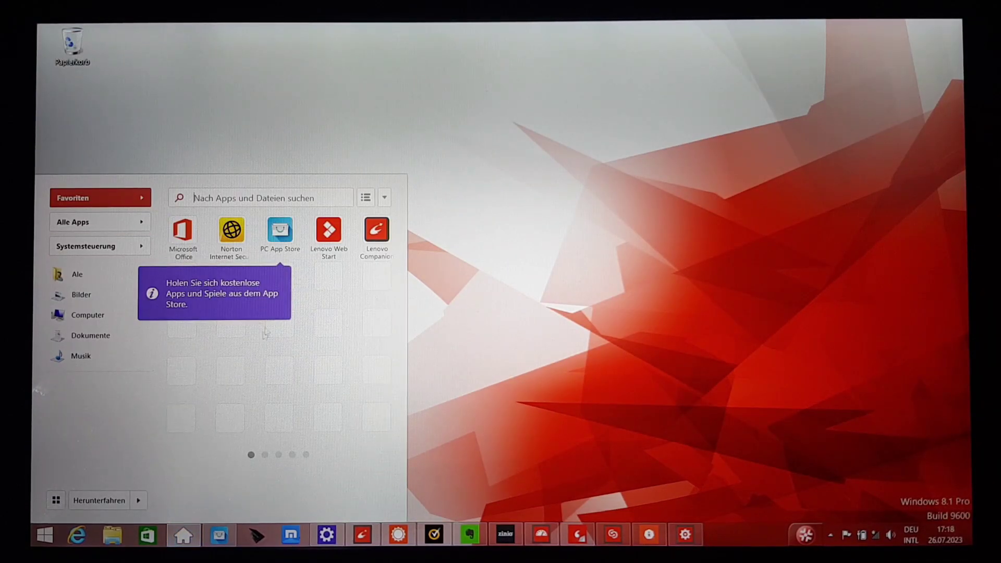
click(280, 230)
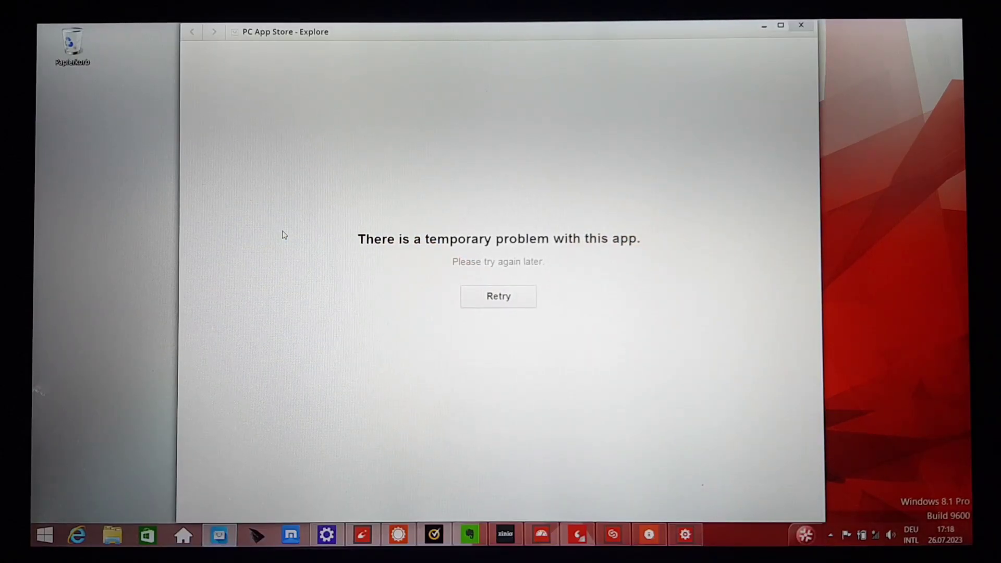
click(801, 26)
click(44, 535)
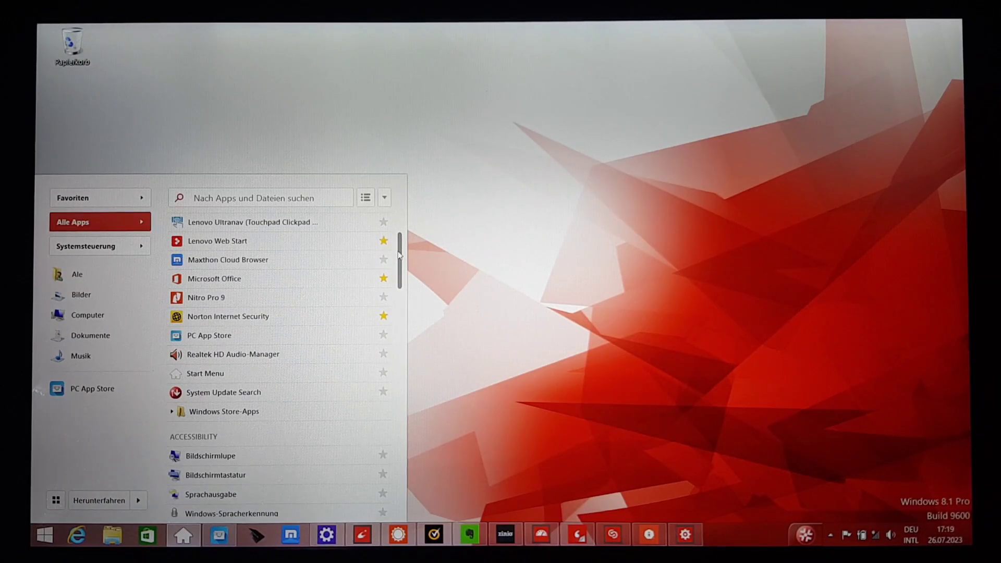
scroll(282, 313, down, 2)
click(284, 322)
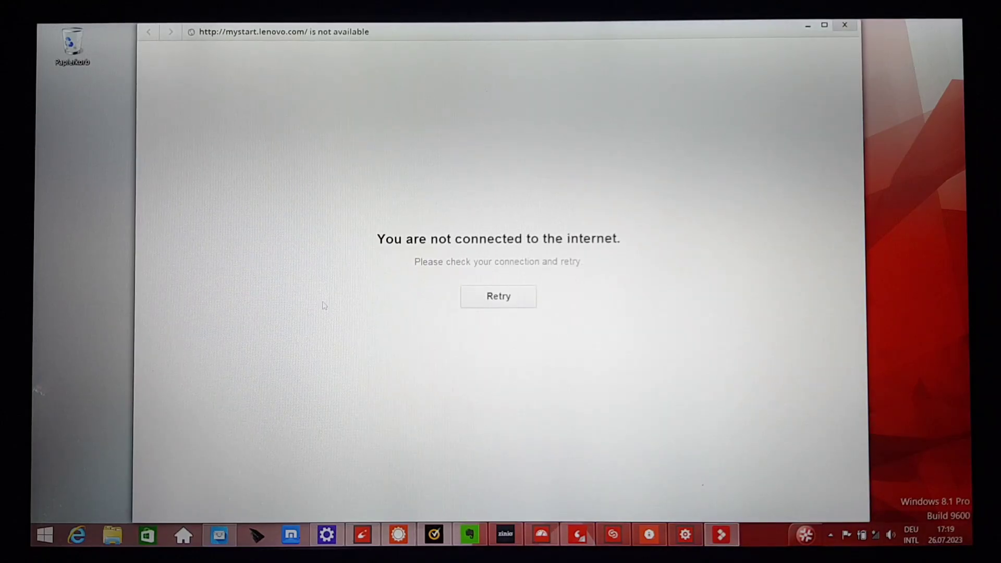
click(844, 27)
Step: Open Nitro Pro 9 in trial mode, maximize and close it, then dismiss Norton's thank-you message
click(45, 535)
click(243, 381)
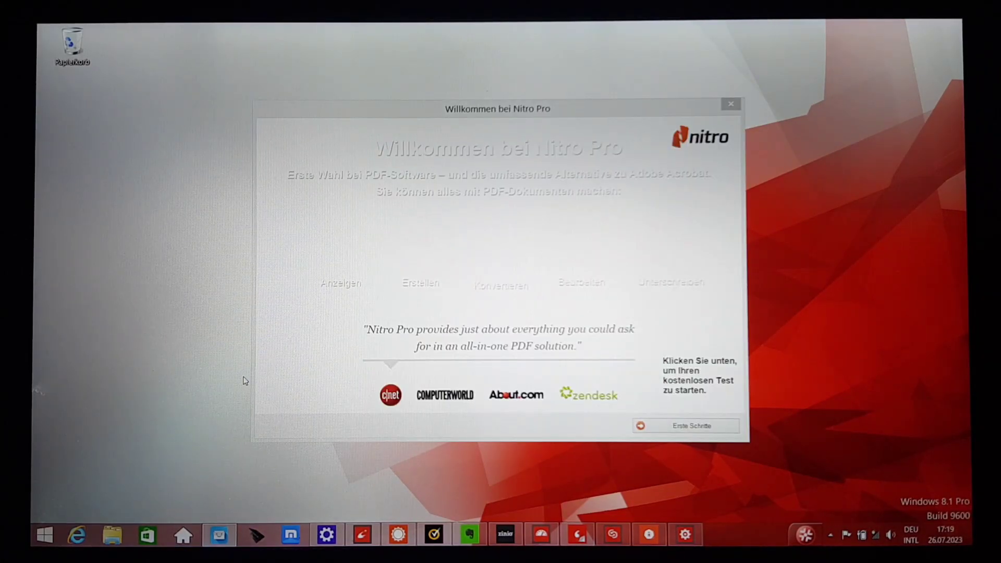
click(692, 425)
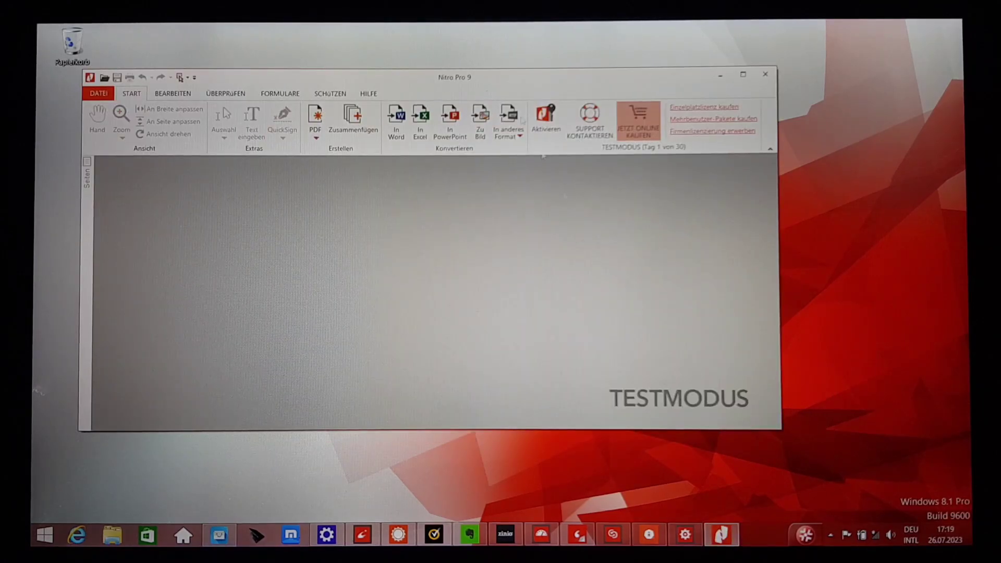
double_click(472, 78)
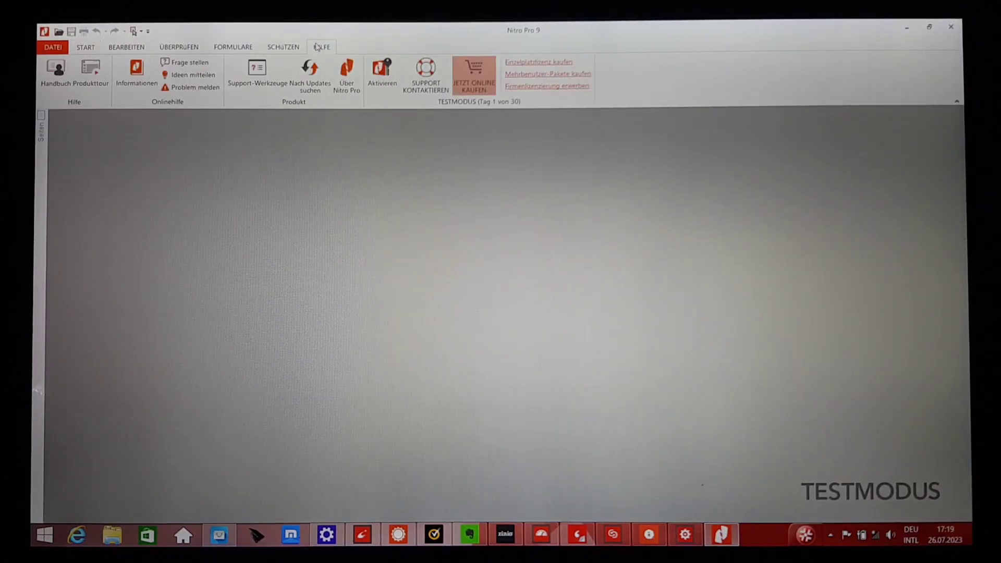
key(alt+F4)
click(538, 256)
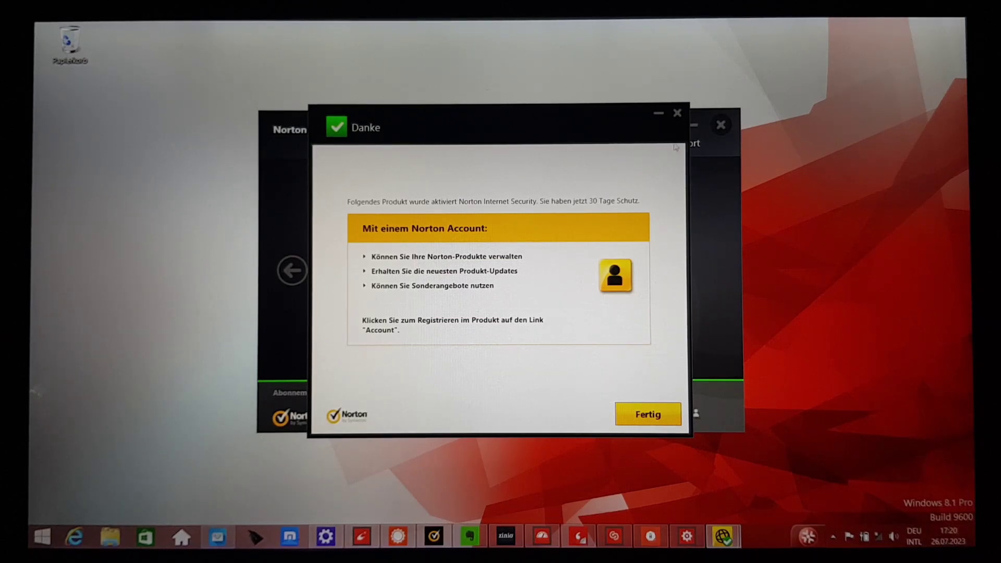
click(677, 115)
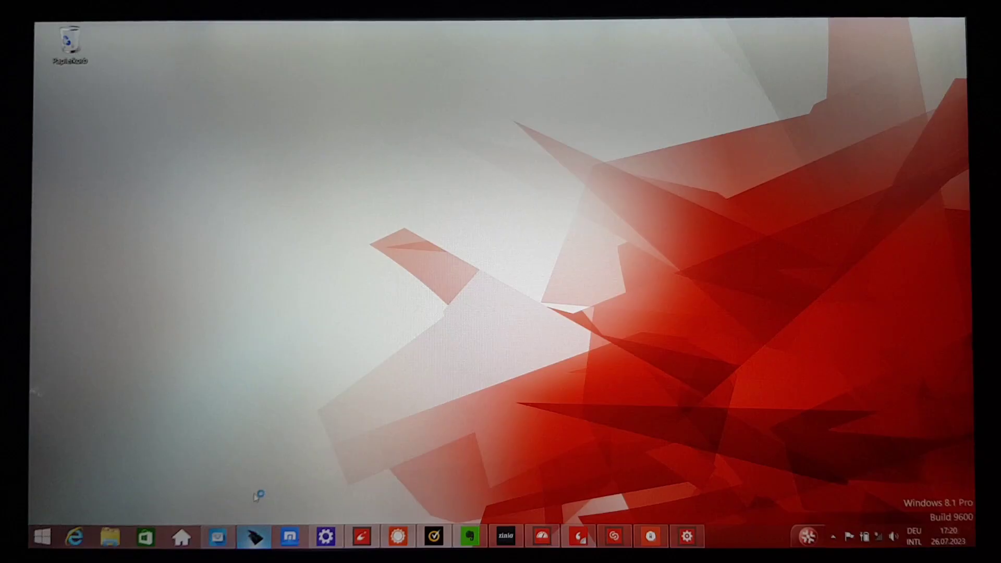
Step: Maximize Lenovo-PC and open Lenovo Solution Center past its welcome message
key(super+Up)
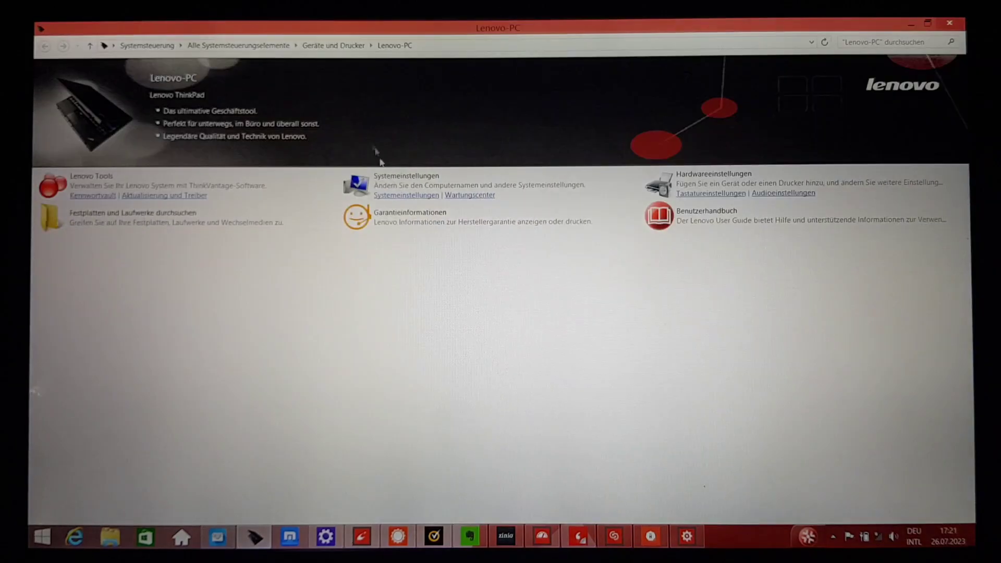
click(180, 179)
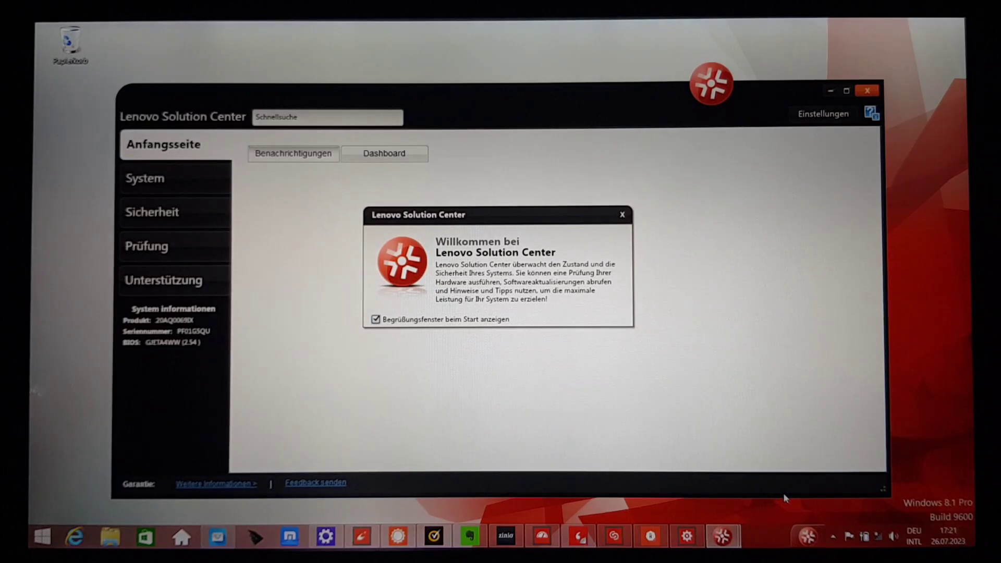
click(621, 215)
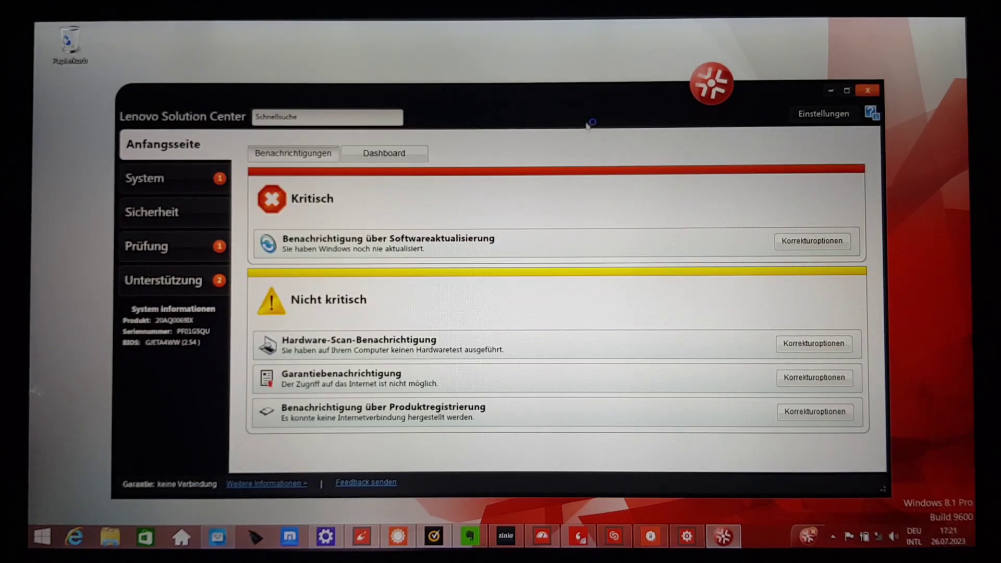
Step: Browse the Solution Center's System, Sicherheit, Prüfung and Unterstützung pages
click(63, 130)
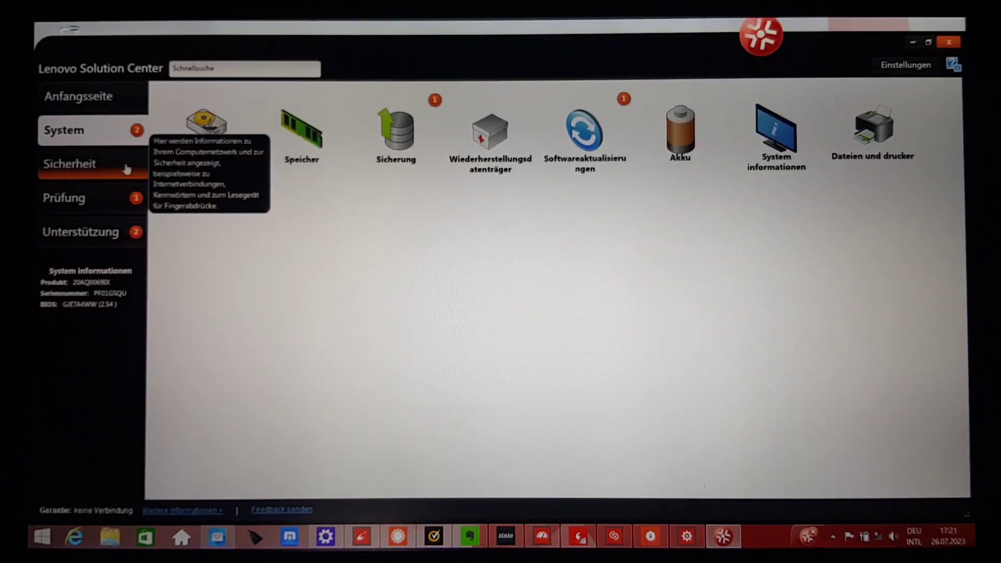
click(70, 163)
click(65, 198)
click(81, 232)
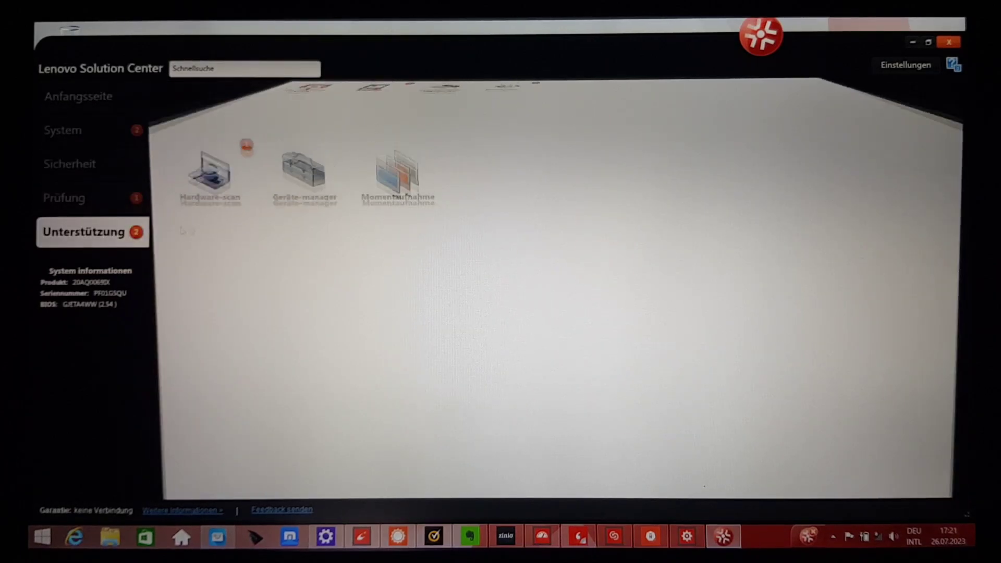
Step: Close Lenovo Solution Center, Evernote Touch, Lenovo Support and the other open app windows
click(948, 42)
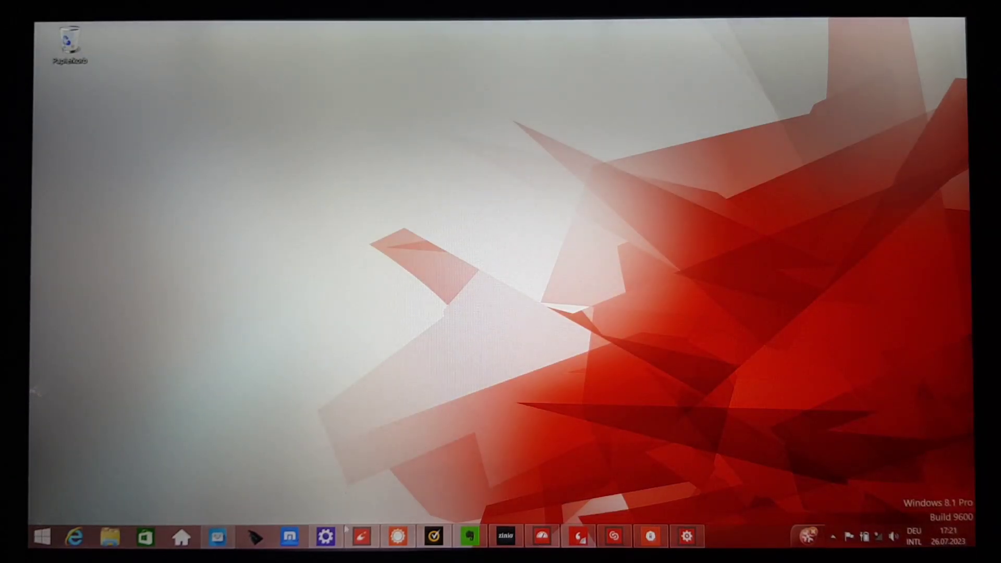
right_click(326, 537)
click(319, 516)
right_click(325, 536)
click(321, 517)
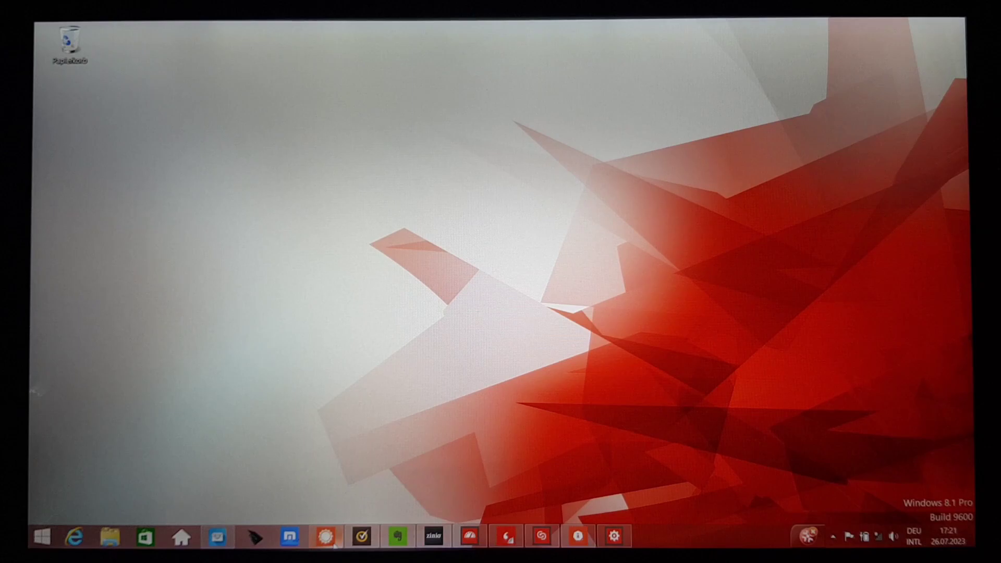
right_click(325, 536)
click(319, 509)
right_click(325, 537)
click(319, 509)
right_click(325, 536)
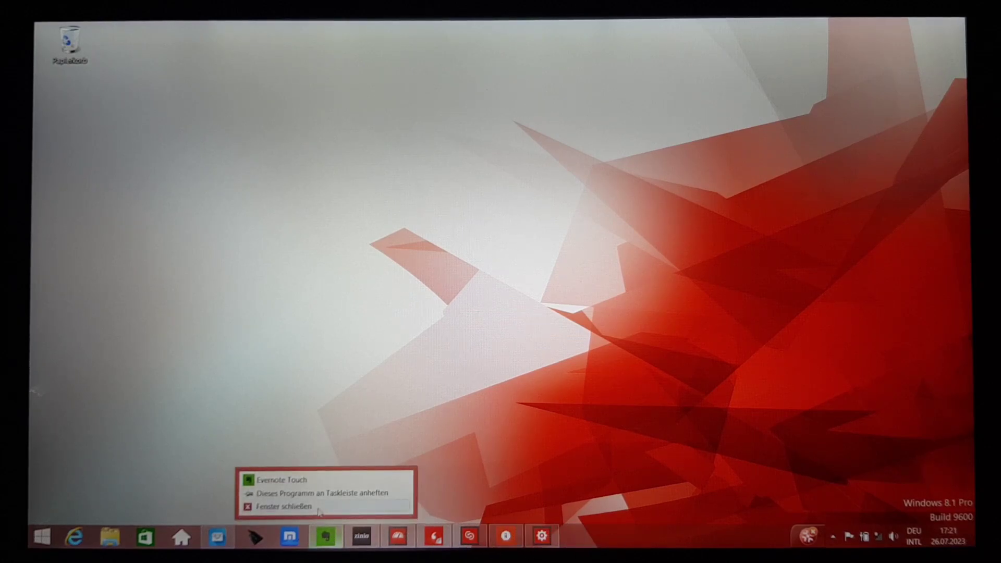
click(319, 507)
right_click(325, 537)
click(319, 508)
right_click(326, 537)
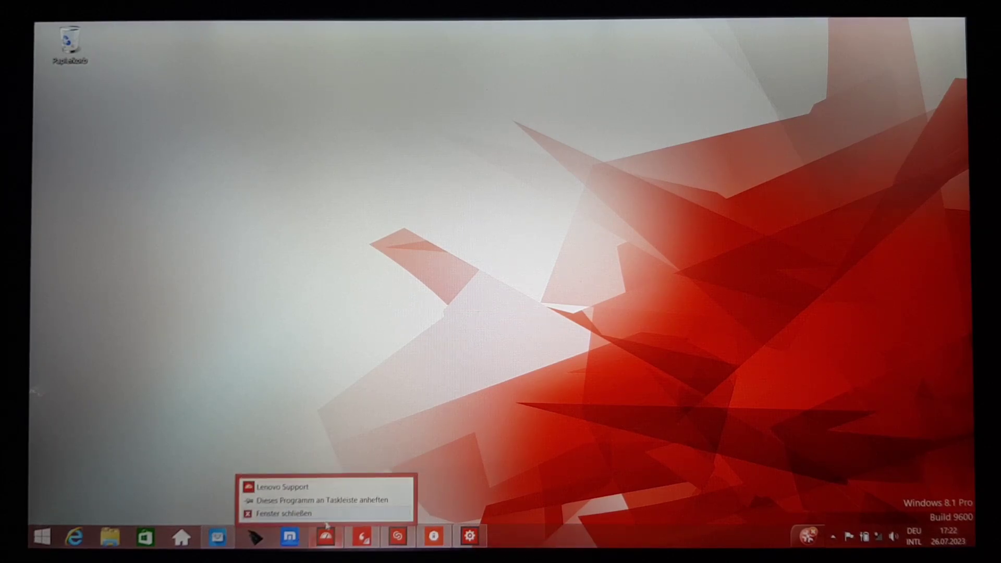
click(319, 513)
right_click(326, 537)
click(319, 513)
right_click(325, 536)
click(319, 514)
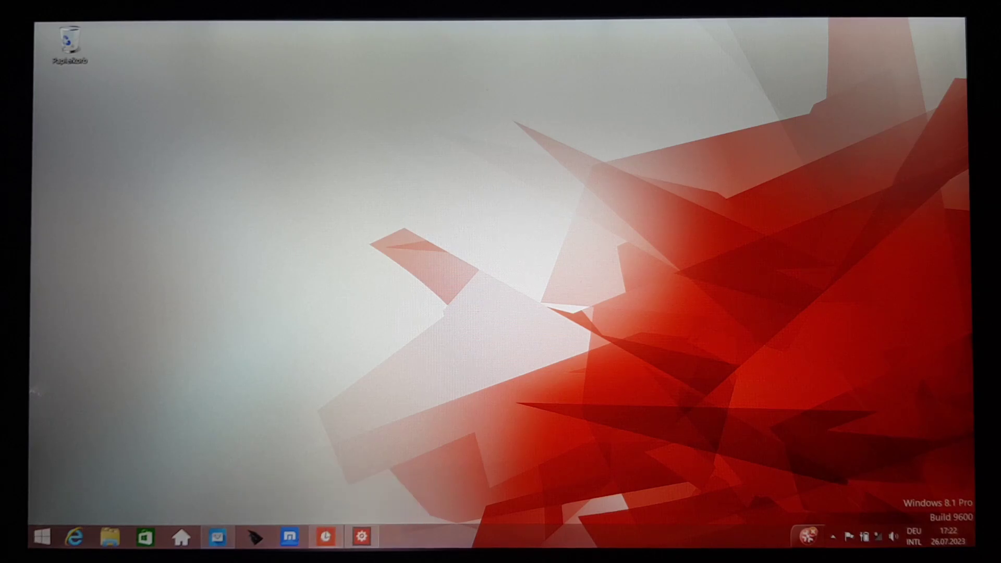
right_click(325, 536)
click(319, 512)
right_click(326, 537)
click(319, 513)
Step: Close the PC App Store window and open desktop personalization via Anpassen
right_click(218, 536)
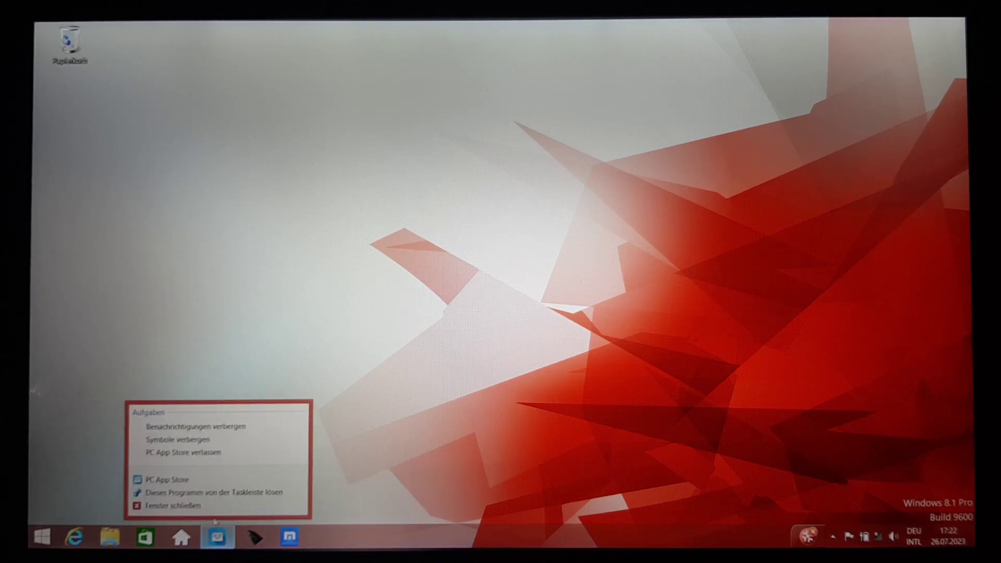
click(172, 505)
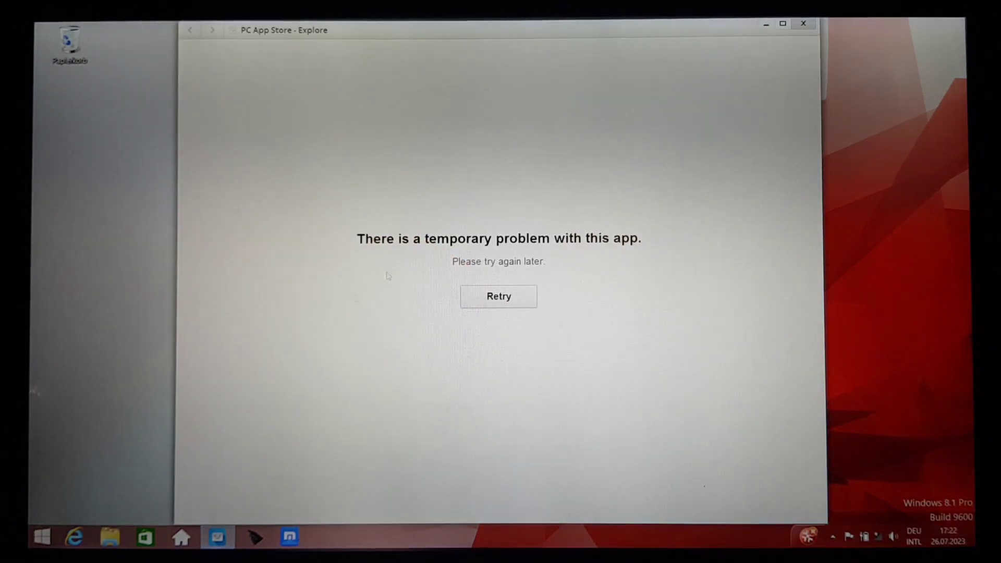
click(806, 26)
right_click(217, 536)
click(172, 505)
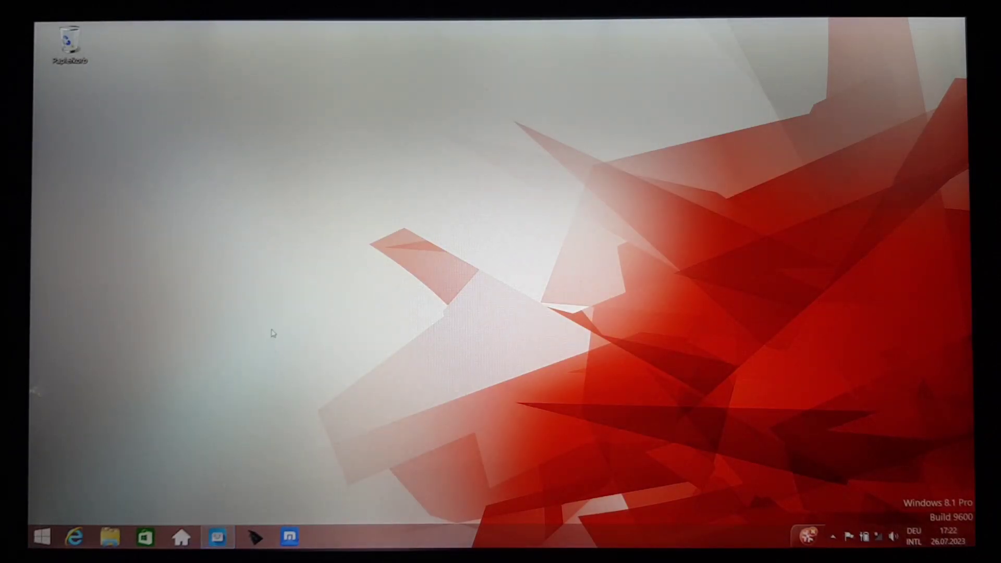
right_click(272, 330)
click(307, 465)
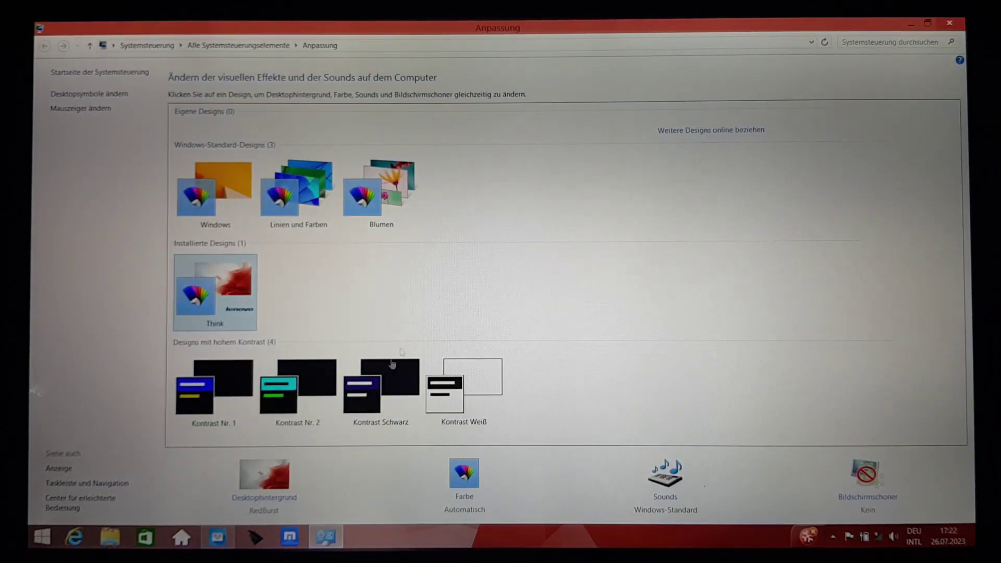
Step: Set the first Lenovo carbon-fibre wallpaper as the desktop background and view the desktop
click(263, 479)
click(149, 173)
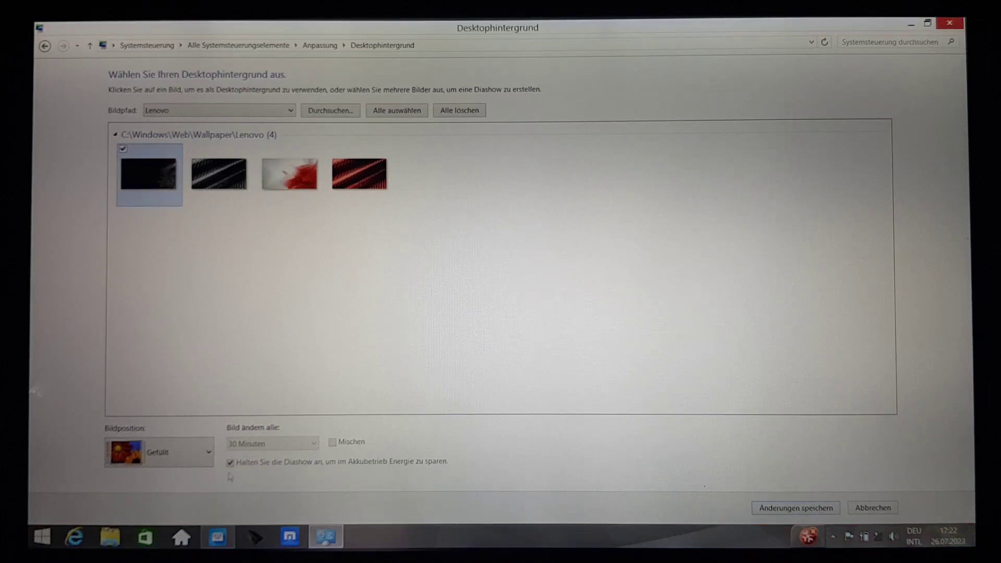
click(218, 537)
click(802, 24)
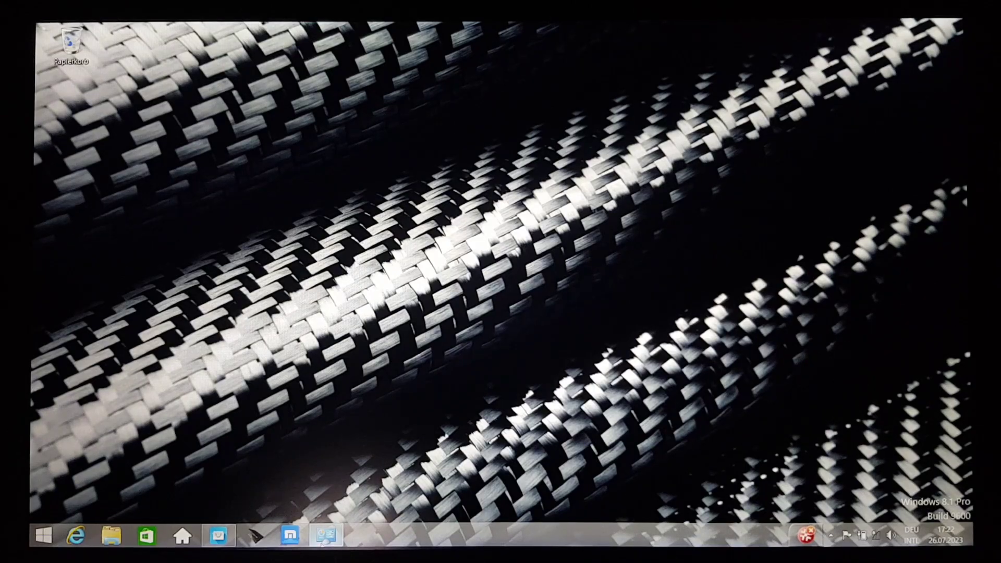
Step: Restore the red Lenovo RedBurst wallpaper, then show the Start screen's shutdown options
click(325, 536)
click(290, 174)
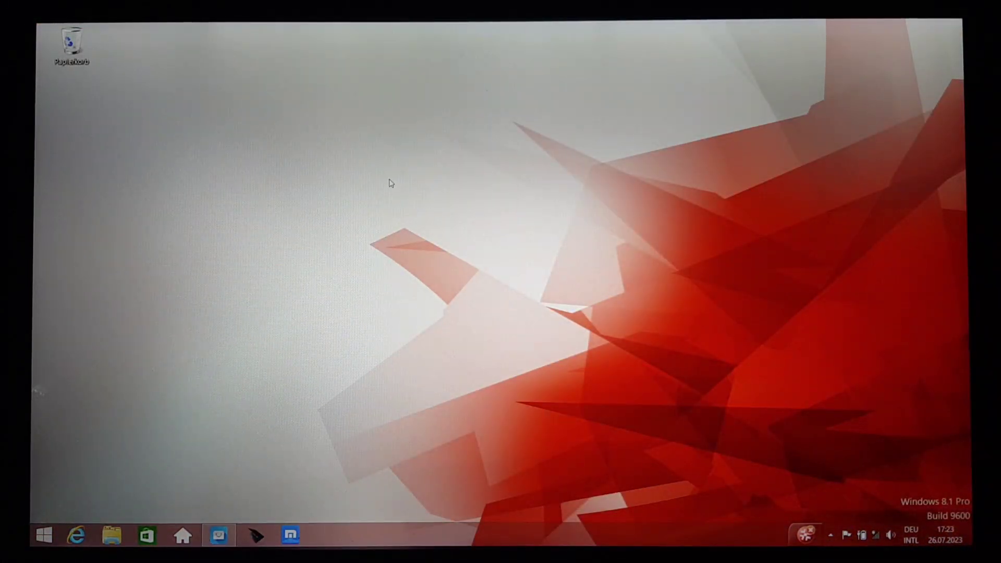
right_click(391, 183)
click(344, 173)
key(super)
scroll(898, 43, down, 3)
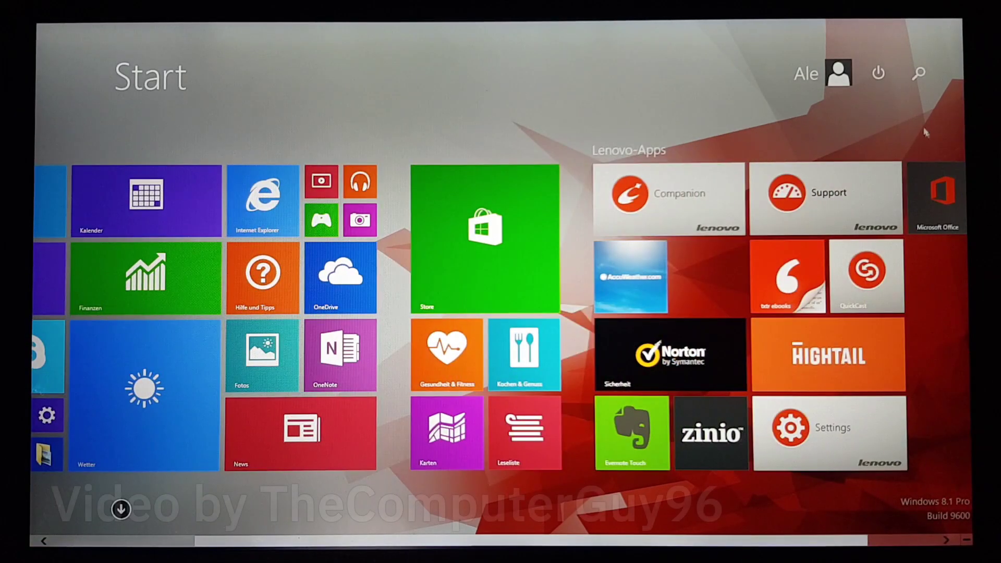
click(879, 73)
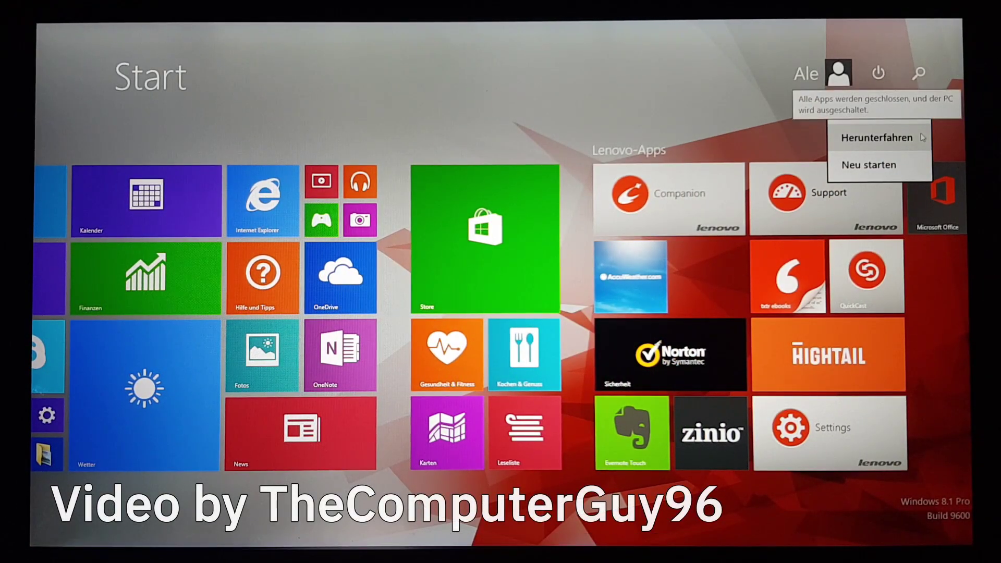